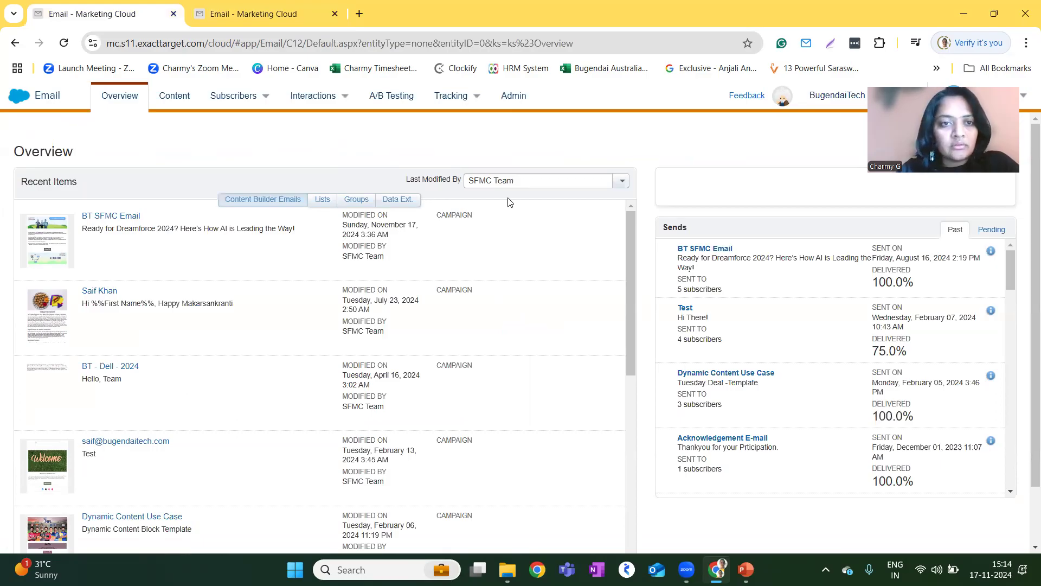
View the Content Builder items and the content types available for creation.
{"action": "left_click", "coordinate": [176, 103]}
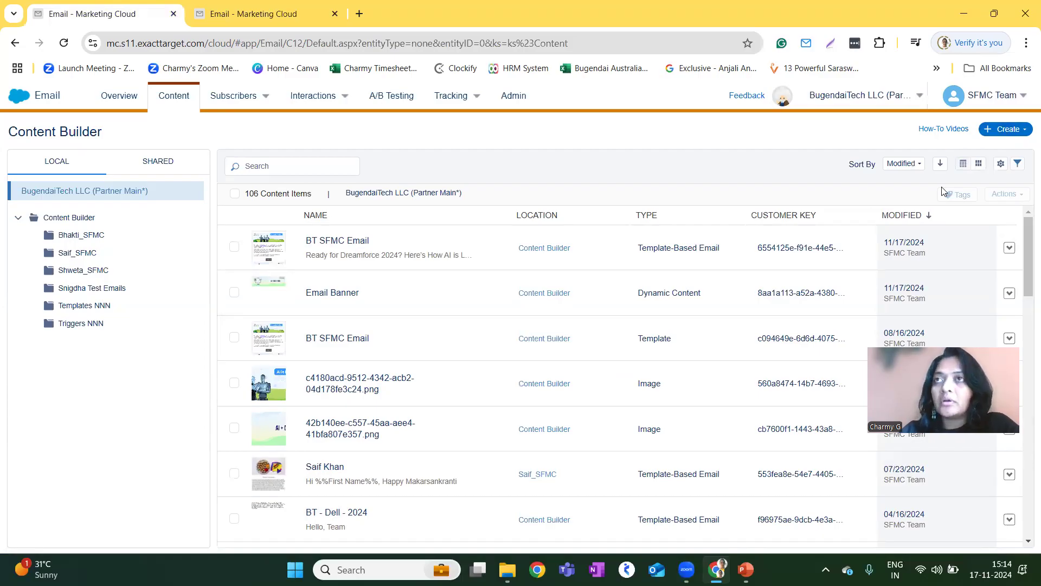
{"action": "left_click", "coordinate": [1010, 130]}
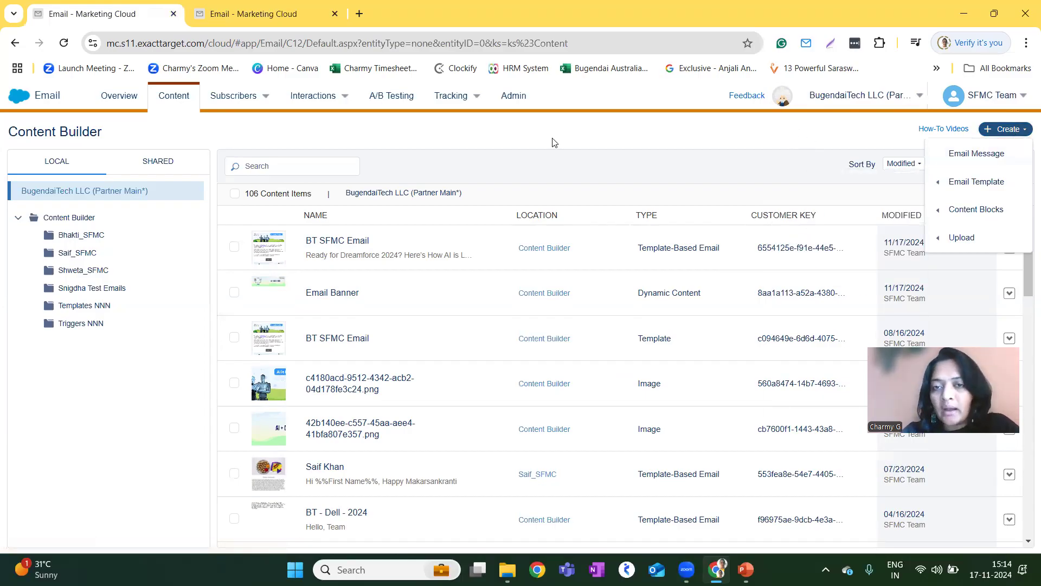
Start a new sender profile in the Admin area's send management section and name it Demo.
{"action": "left_click", "coordinate": [514, 102]}
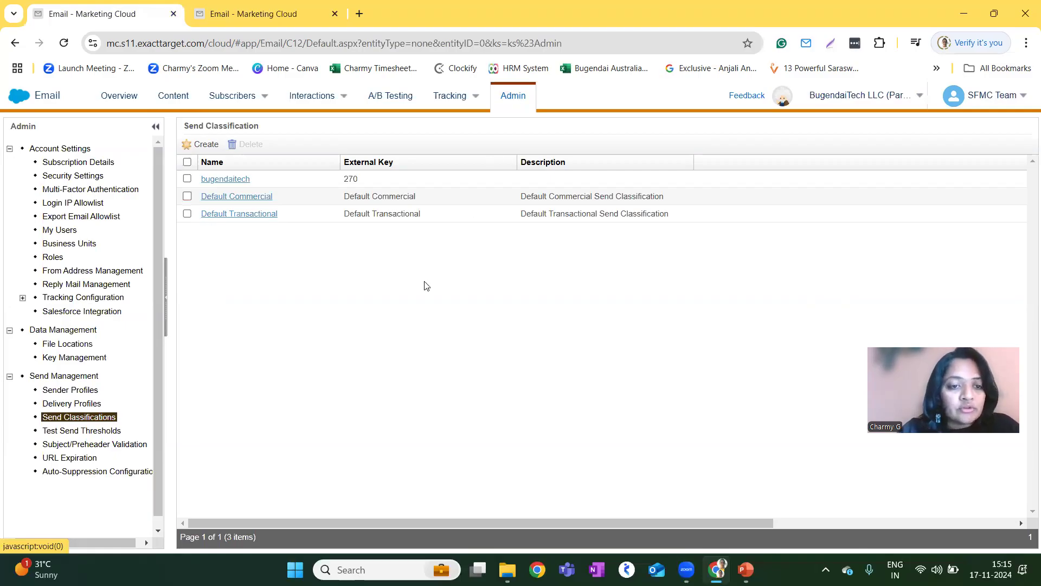
{"action": "left_click", "coordinate": [79, 392]}
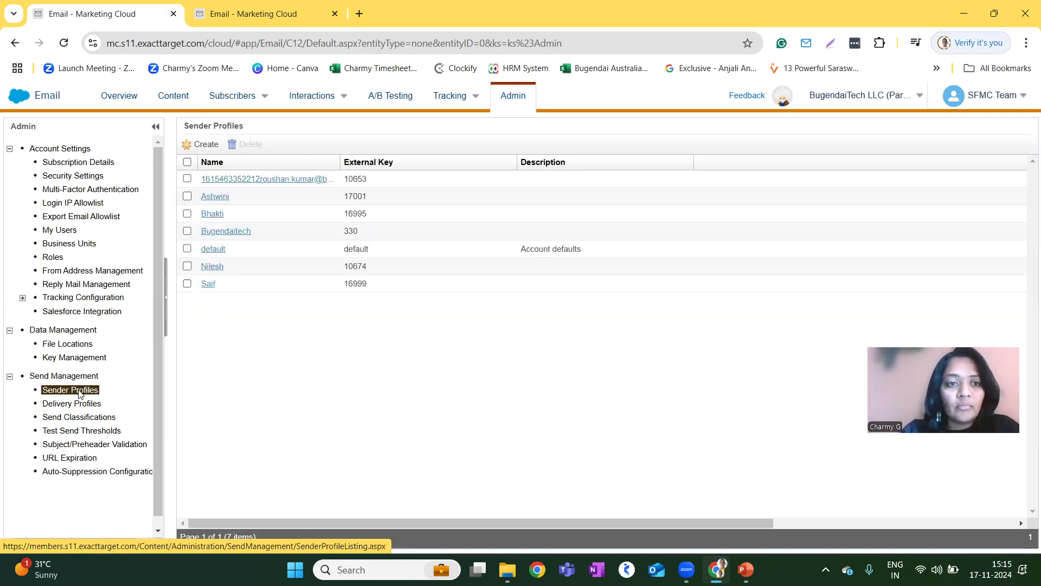
{"action": "left_click", "coordinate": [200, 144]}
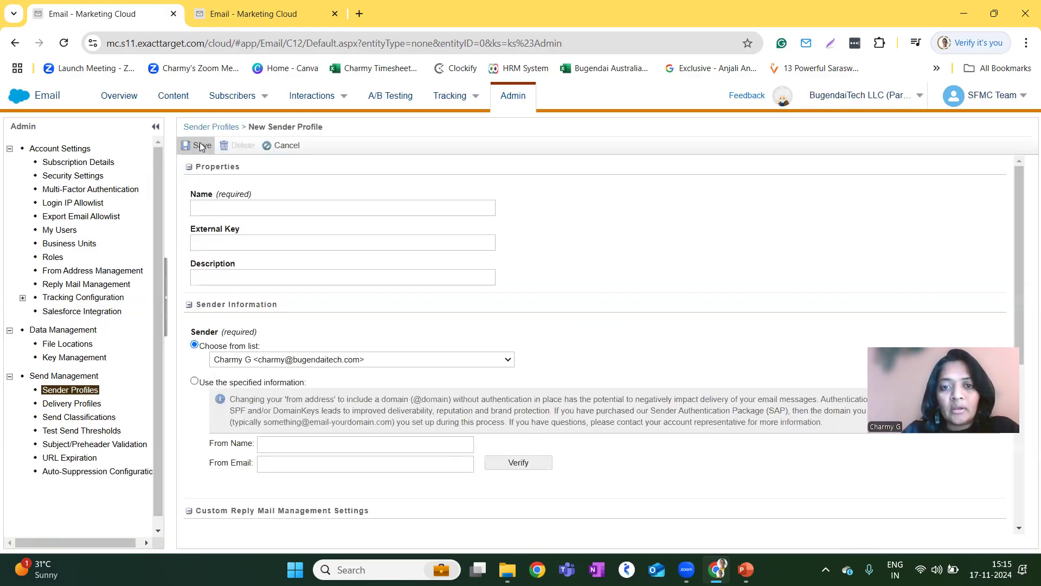
{"action": "left_click", "coordinate": [252, 206]}
{"action": "type", "text": "Charmy"}
{"action": "key", "text": "BackSpace"}
{"action": "key", "text": "BackSpace"}
{"action": "key", "text": "BackSpace"}
{"action": "key", "text": "BackSpace"}
{"action": "key", "text": "BackSpace"}
{"action": "key", "text": "BackSpace"}
{"action": "type", "text": "Demo"}
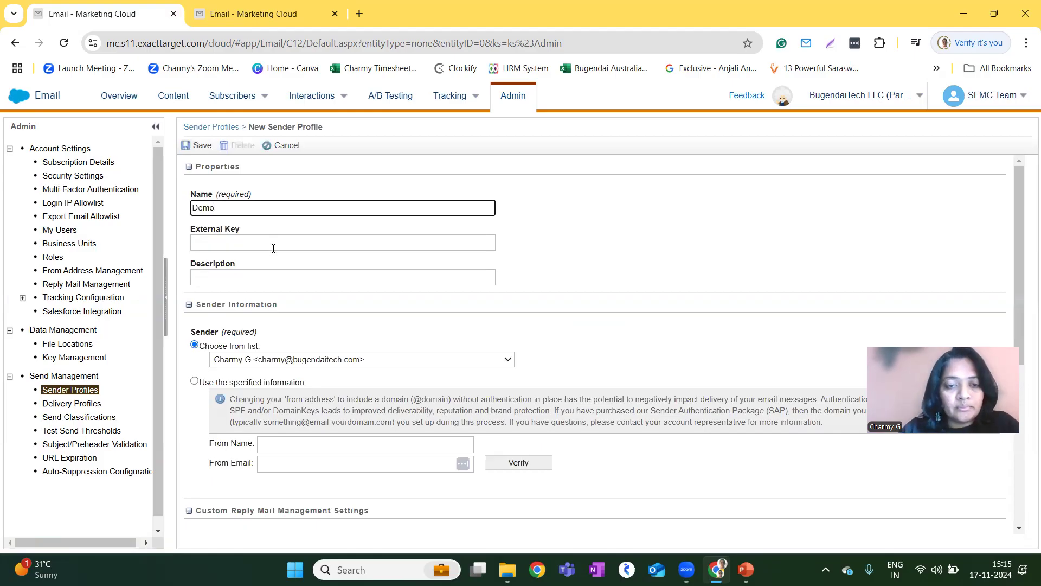
Describe the sender profile as "This Sender profiles is for demo".
{"action": "left_click", "coordinate": [291, 278]}
{"action": "type", "text": "This Se"}
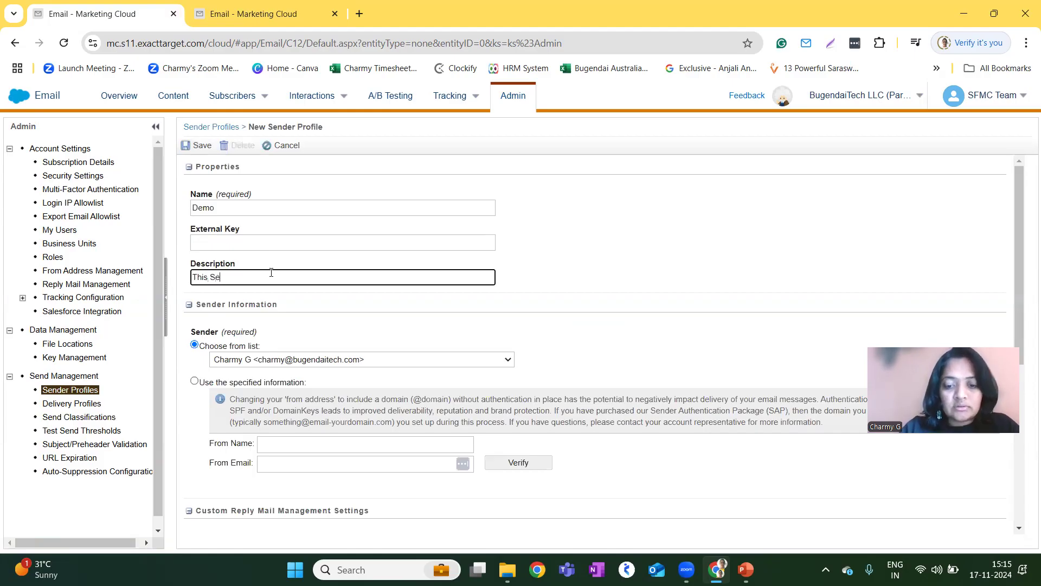
{"action": "type", "text": "nder profiles "}
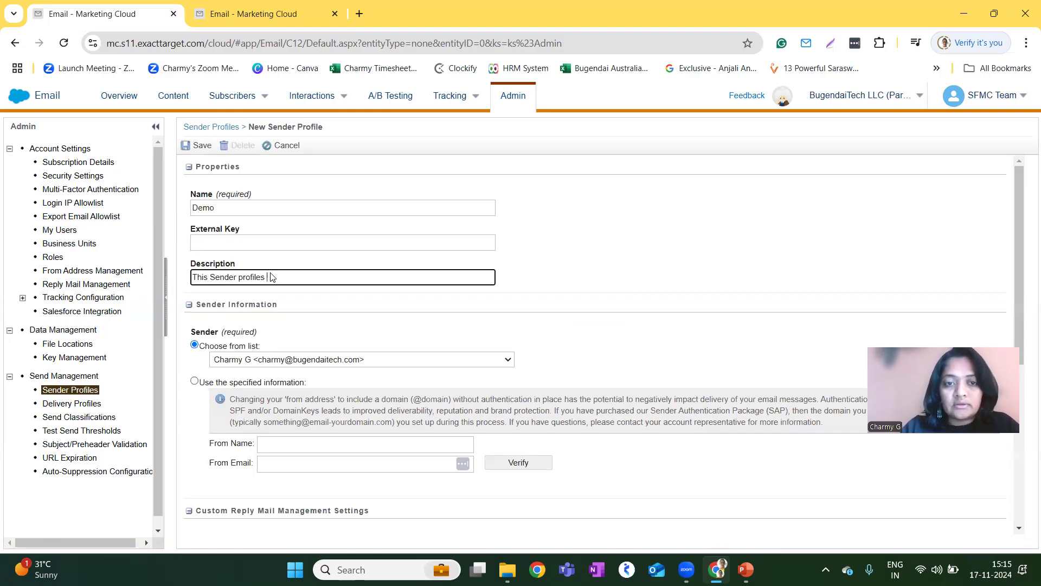
{"action": "type", "text": "is for demo"}
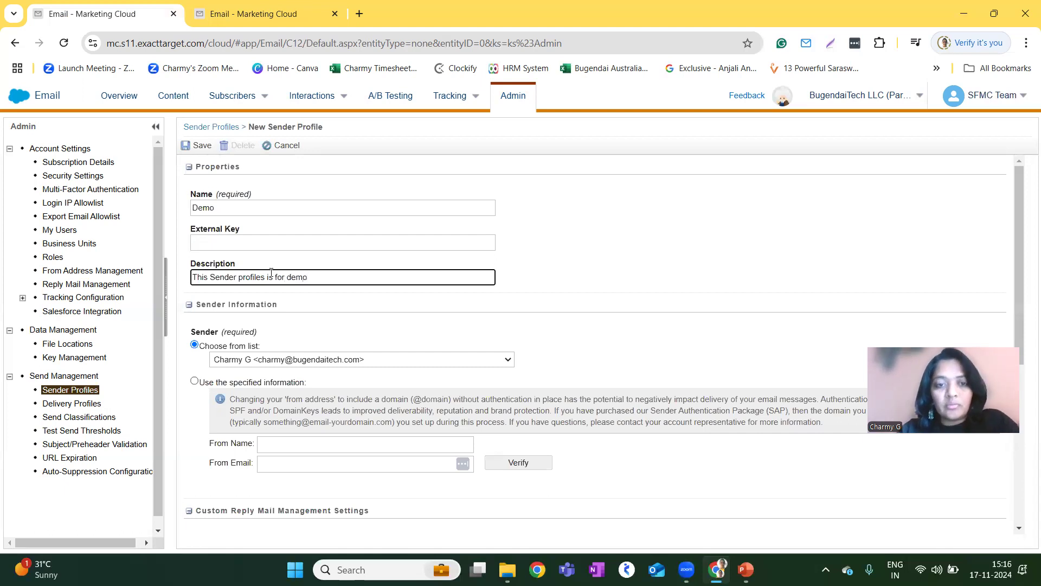
Look over the selectable senders, switch to using specified sender information and enter the sender's from name.
{"action": "left_click", "coordinate": [306, 362]}
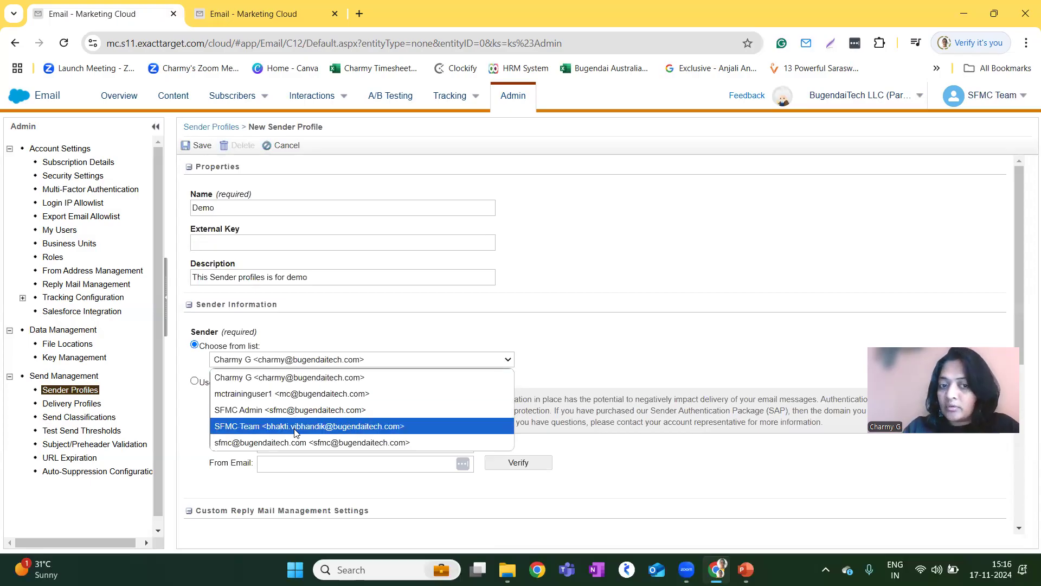
{"action": "left_click", "coordinate": [352, 363]}
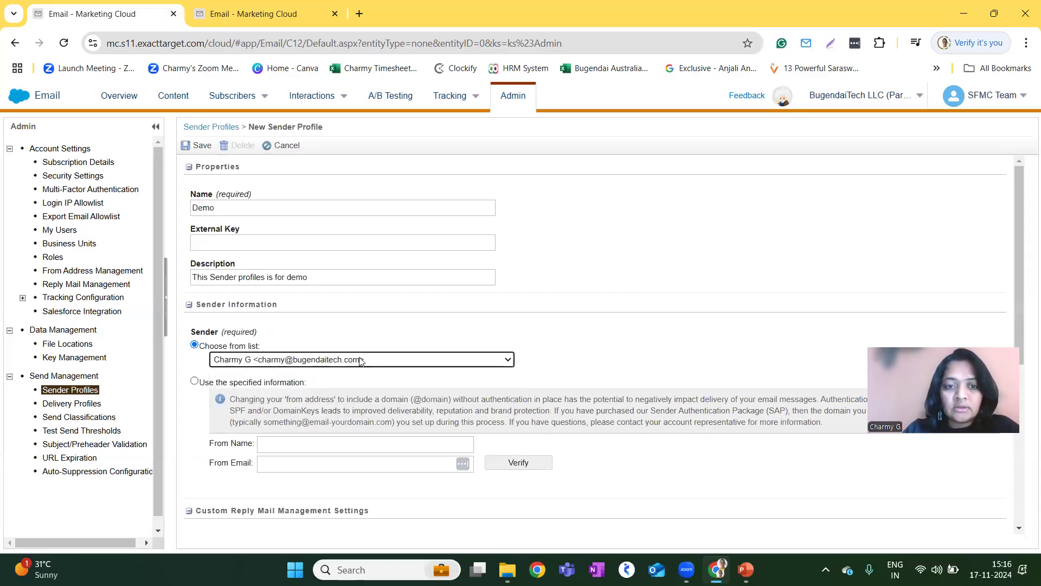
{"action": "scroll", "coordinate": [255, 376], "scroll_direction": "down", "scroll_amount": 1}
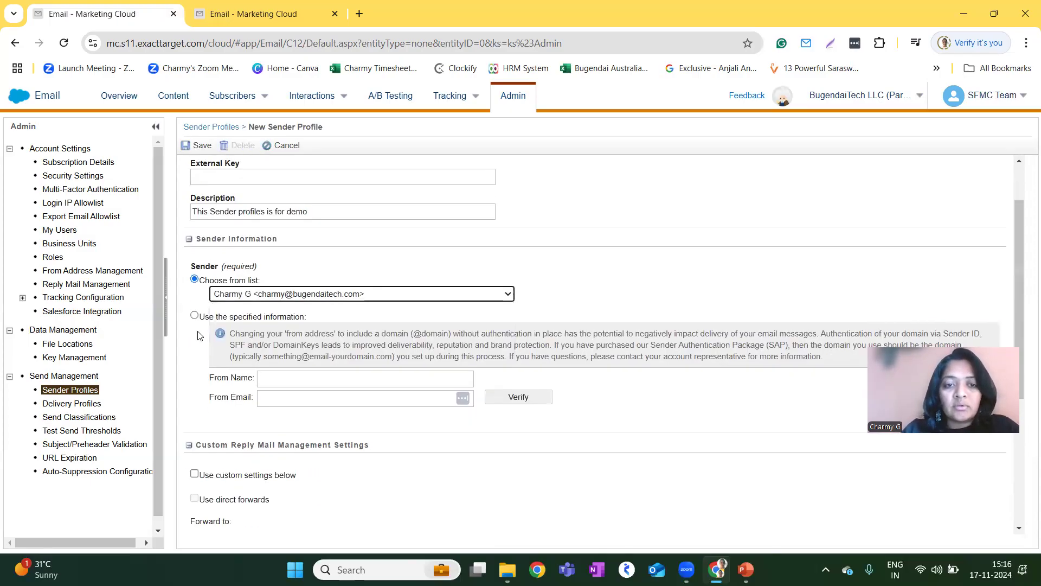
{"action": "left_click", "coordinate": [195, 316]}
{"action": "left_click", "coordinate": [288, 380]}
{"action": "type", "text": "Ch"}
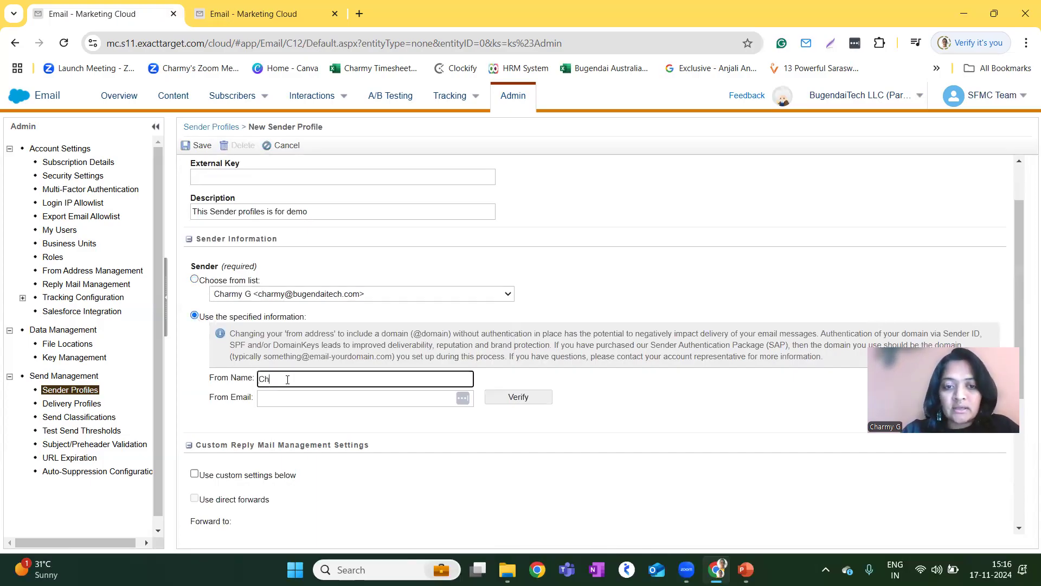
{"action": "type", "text": "army G"}
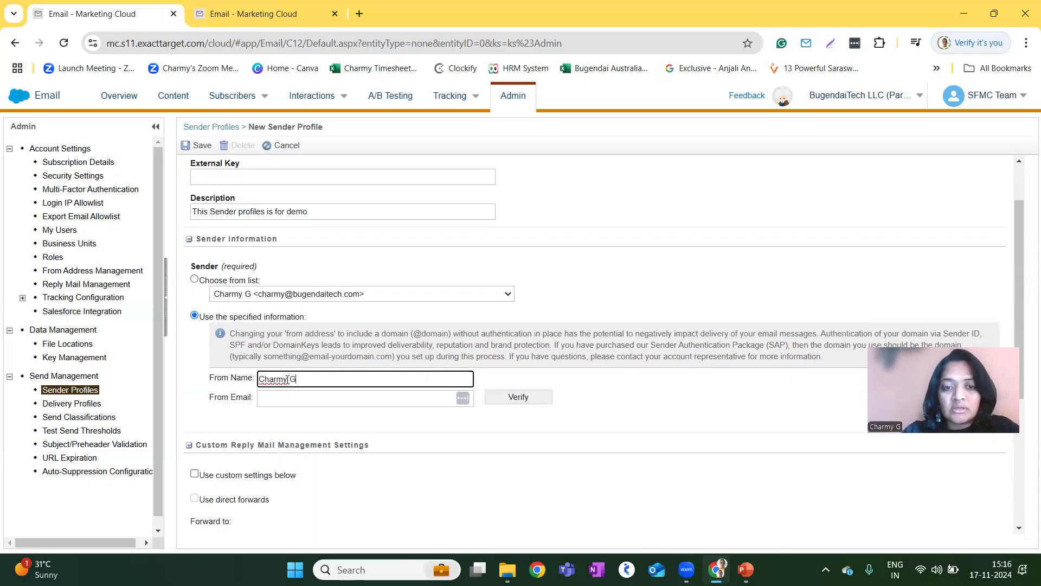
Enter the sender's Gmail address as the from email.
{"action": "left_click", "coordinate": [295, 397]}
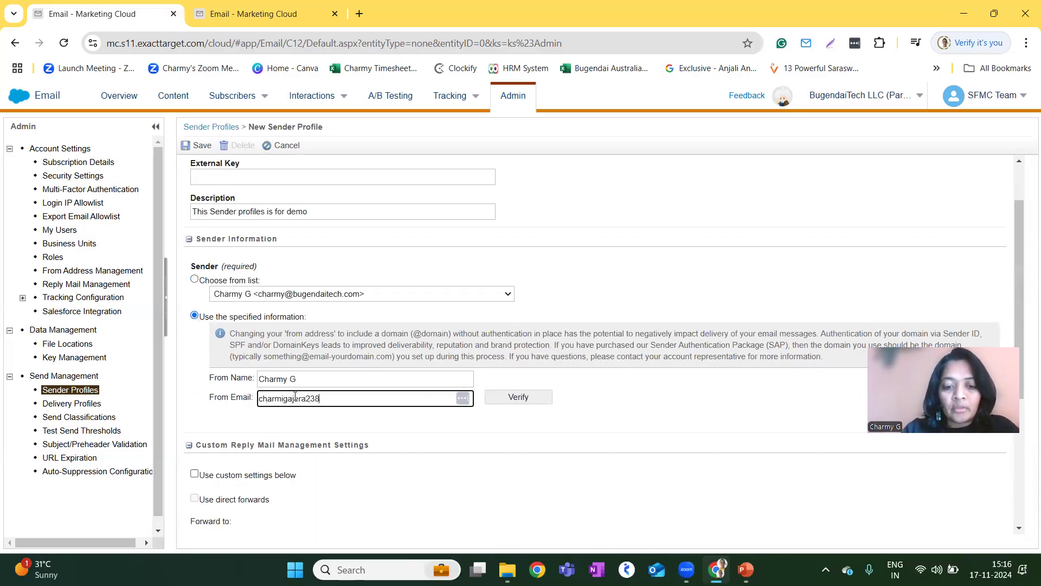
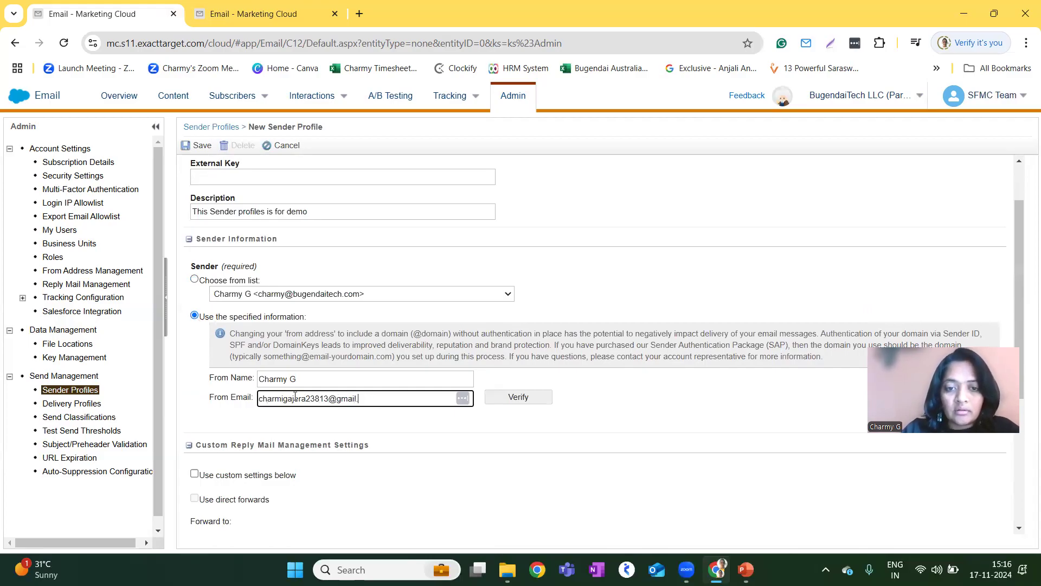
Look over the custom reply mail settings and submit the from email for verification.
{"action": "left_click", "coordinate": [534, 402]}
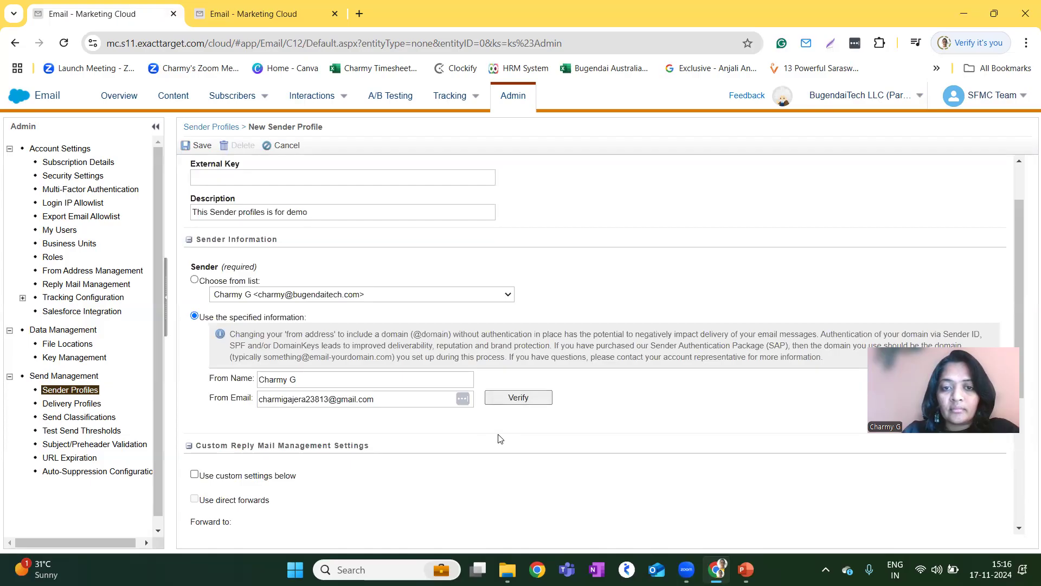
{"action": "scroll", "coordinate": [427, 442], "scroll_direction": "down", "scroll_amount": 2}
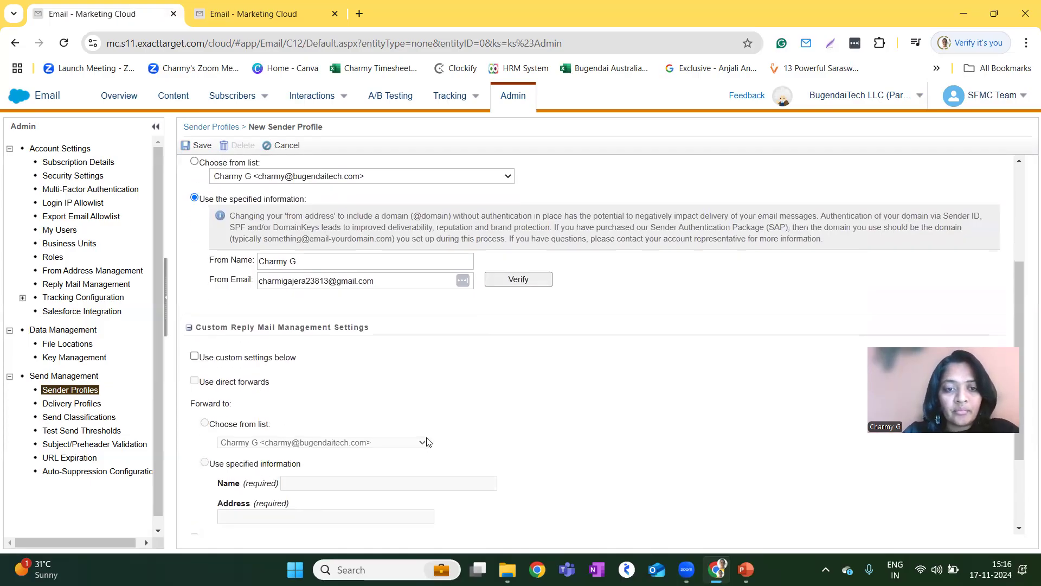
{"action": "scroll", "coordinate": [426, 443], "scroll_direction": "down", "scroll_amount": 2}
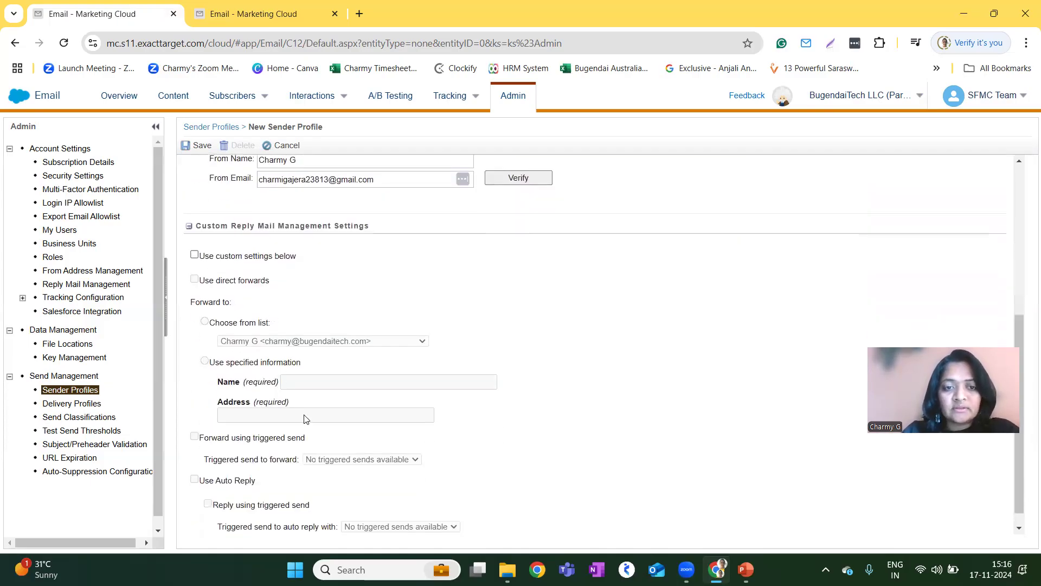
{"action": "scroll", "coordinate": [409, 472], "scroll_direction": "up", "scroll_amount": 5}
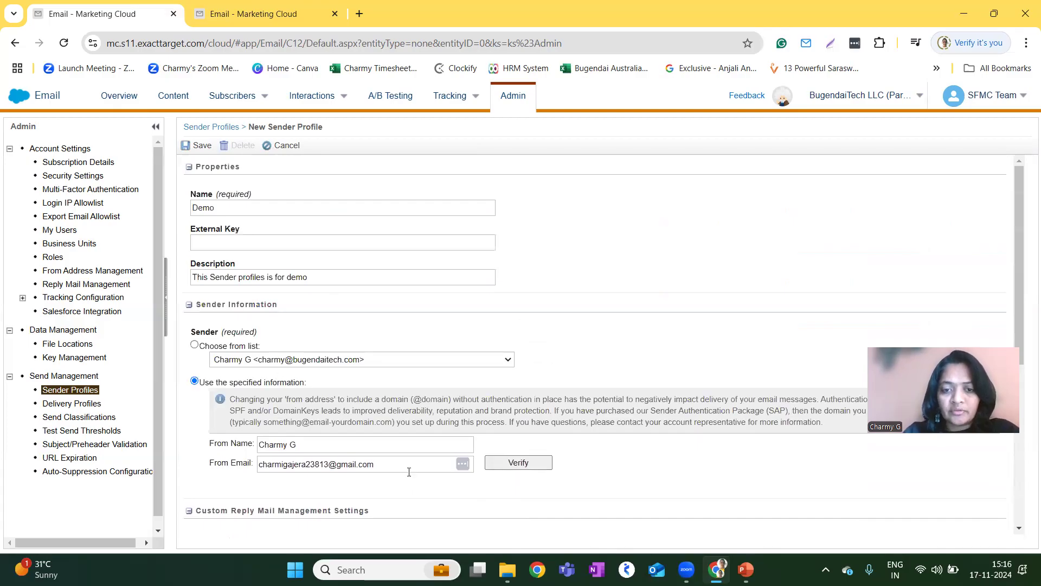
{"action": "left_click", "coordinate": [516, 464]}
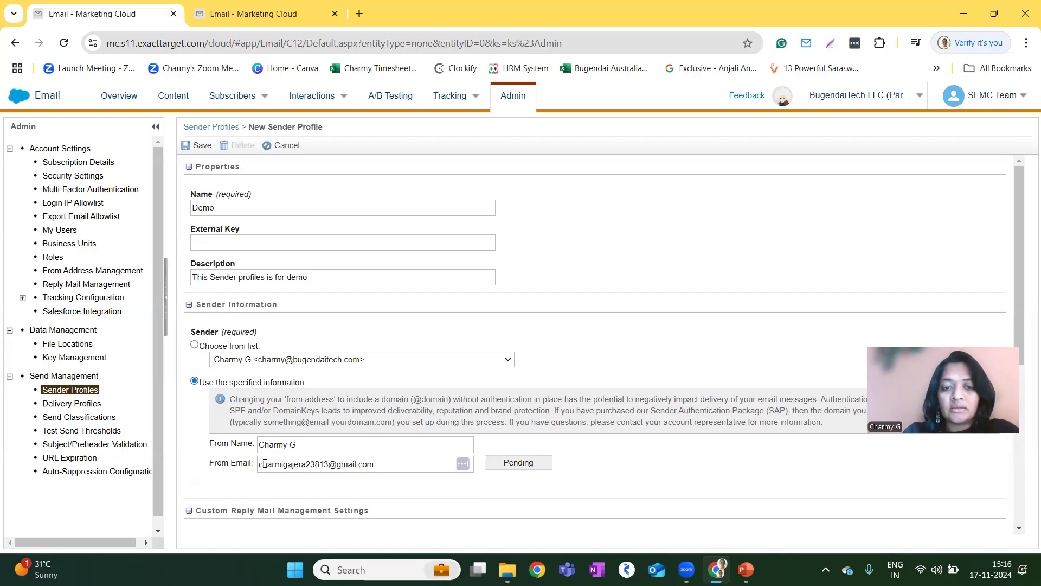
Set the sender back to being chosen from the list, save the Demo sender profile and leave its form.
{"action": "left_click_drag", "start_coordinate": [258, 463], "coordinate": [387, 467]}
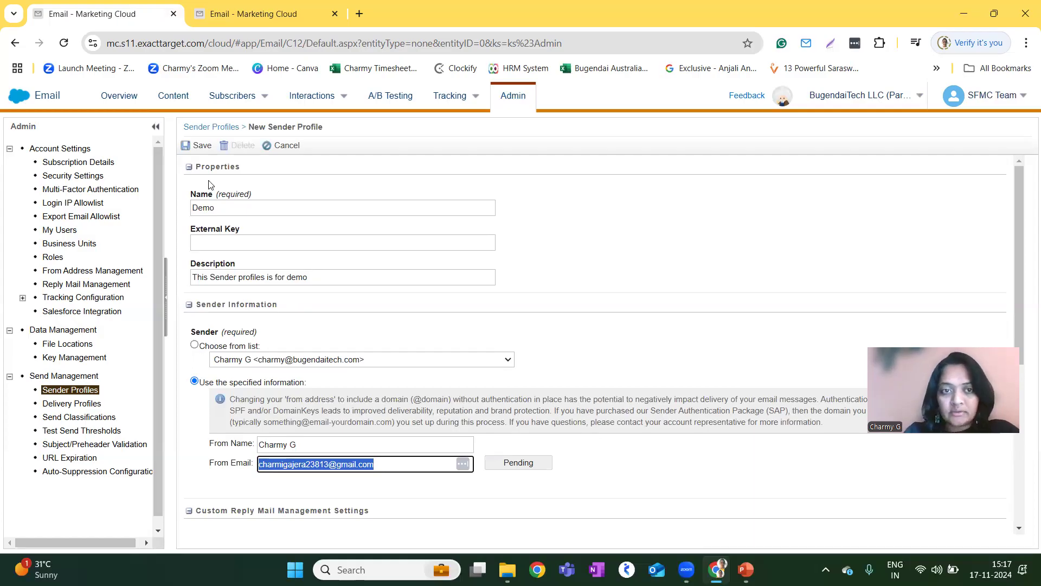
{"action": "left_click", "coordinate": [195, 345]}
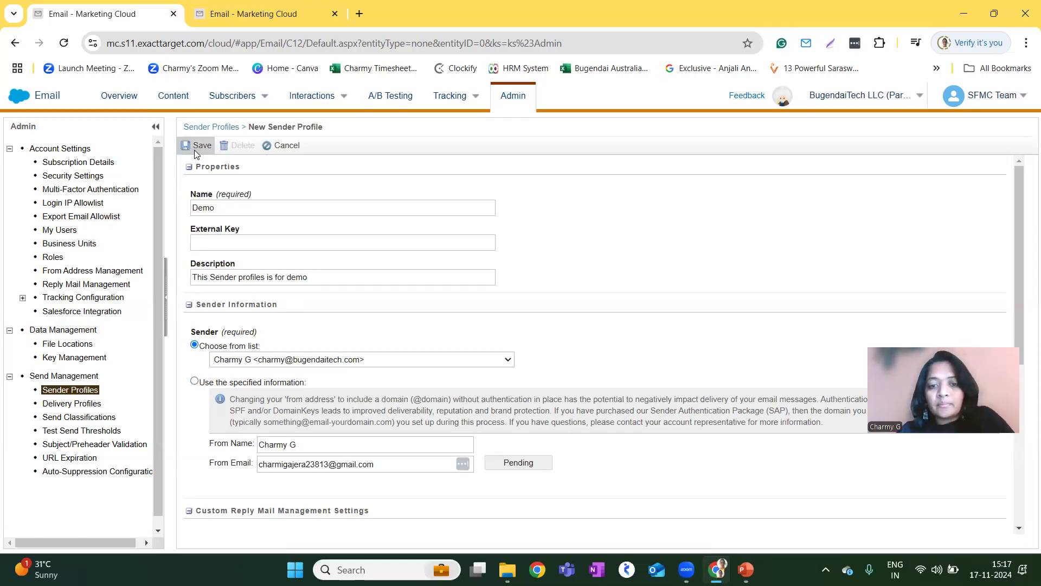
{"action": "left_click", "coordinate": [194, 149]}
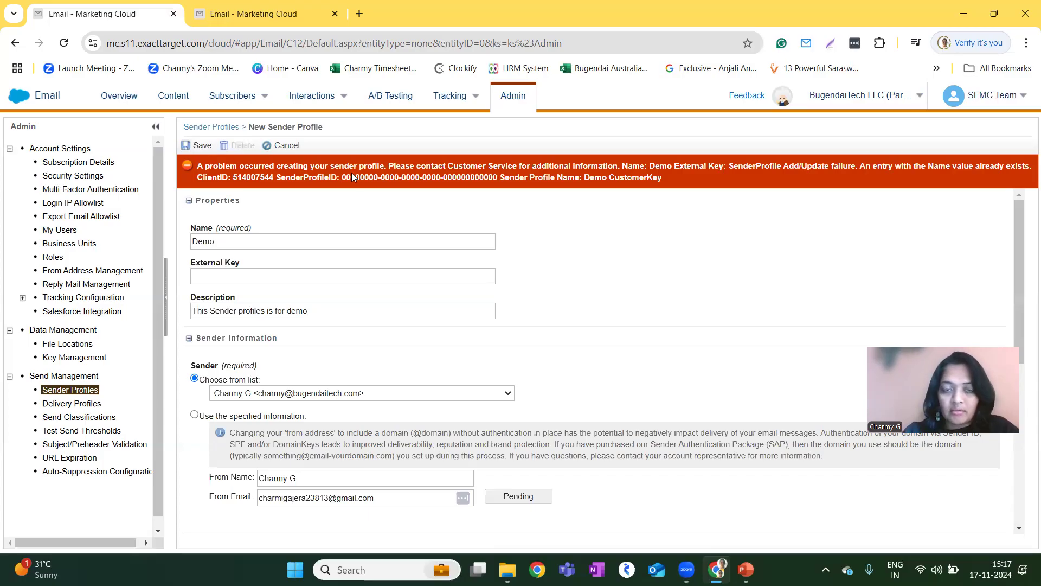
{"action": "left_click", "coordinate": [280, 145]}
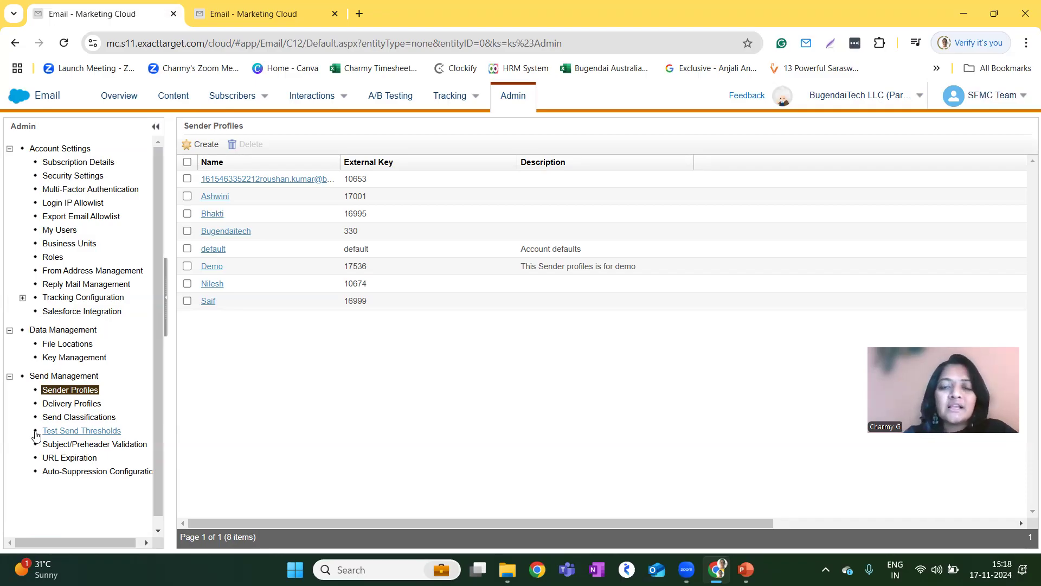
Examine the delivery profiles and the fields of a new delivery profile, and close it without saving.
{"action": "left_click", "coordinate": [80, 405]}
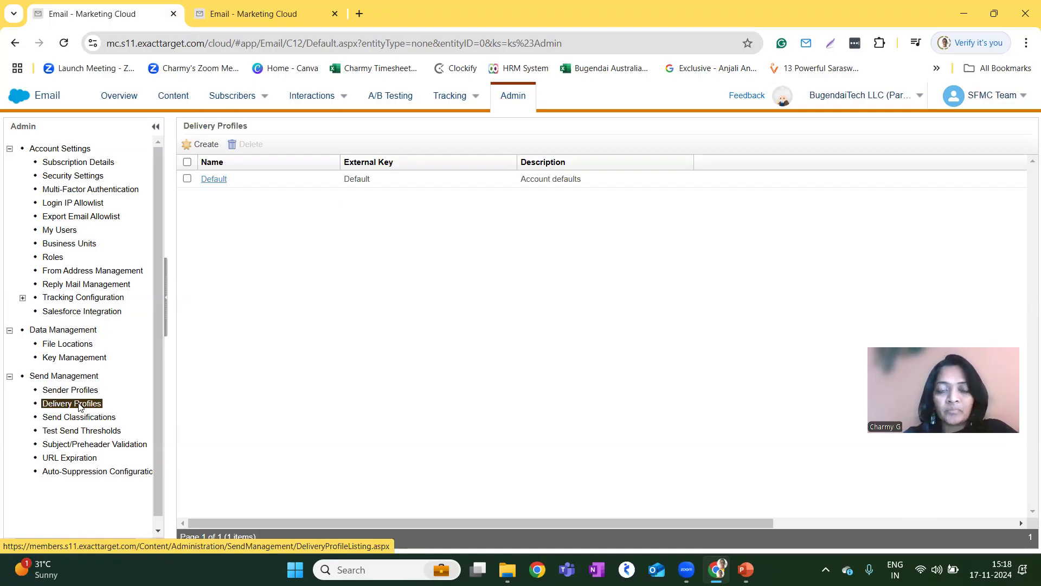
{"action": "left_click", "coordinate": [198, 144]}
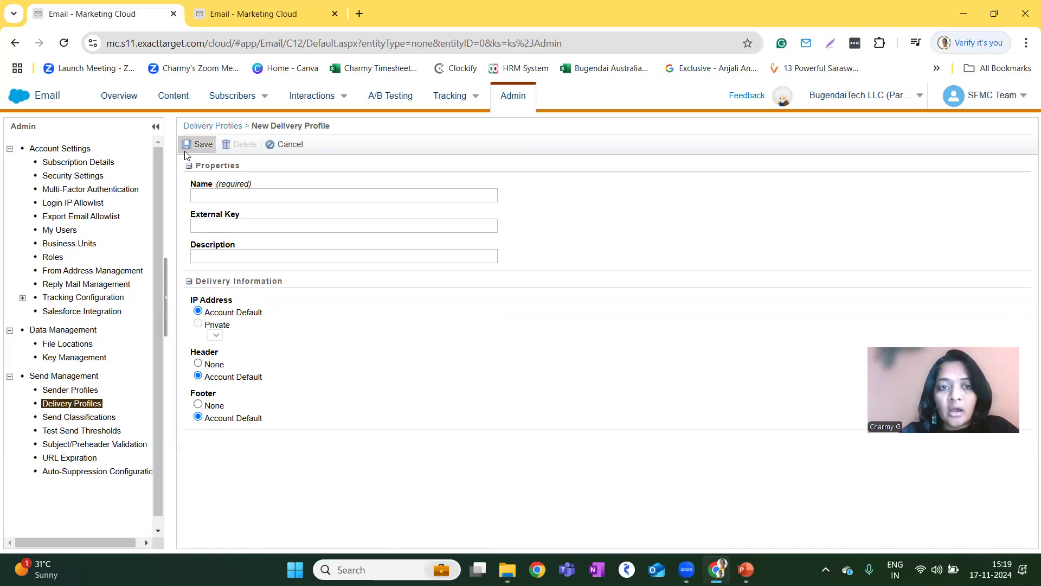
{"action": "left_click", "coordinate": [280, 143]}
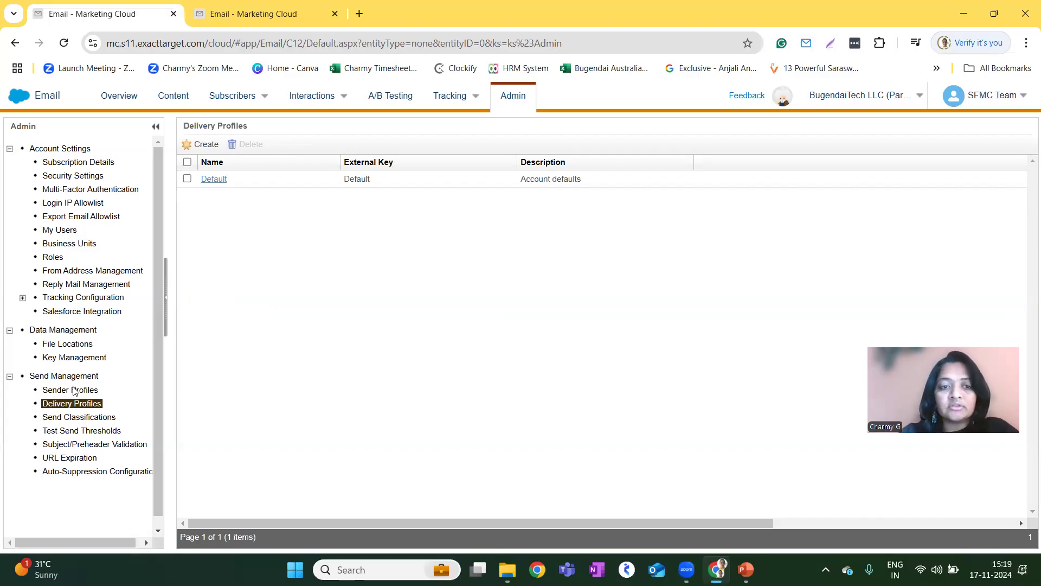
Start a new send classification, keep its CAN-SPAM classification as Commercial and set its sender profile to Bugendaitech.
{"action": "left_click", "coordinate": [98, 420]}
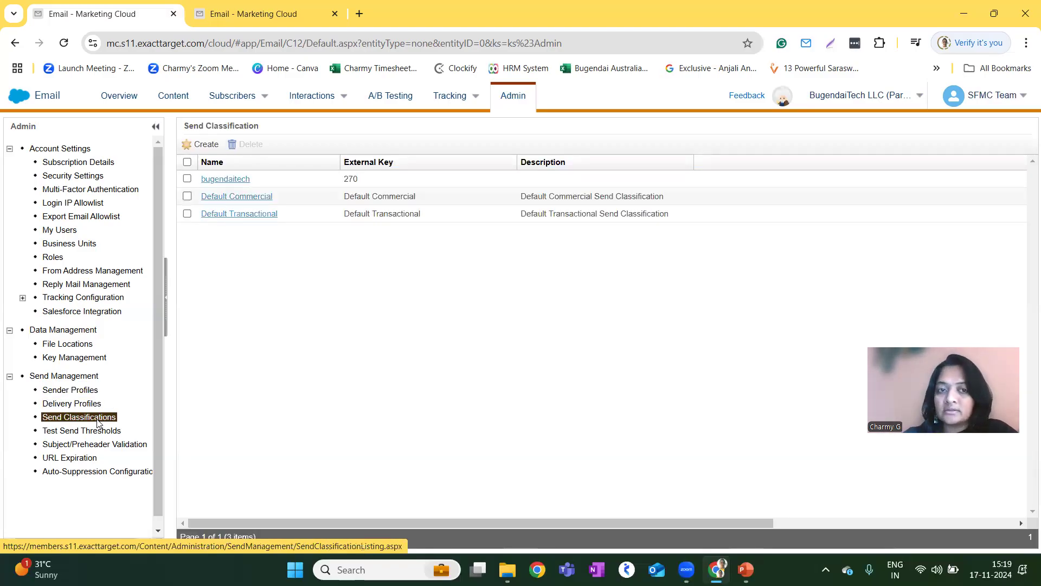
{"action": "left_click", "coordinate": [190, 145]}
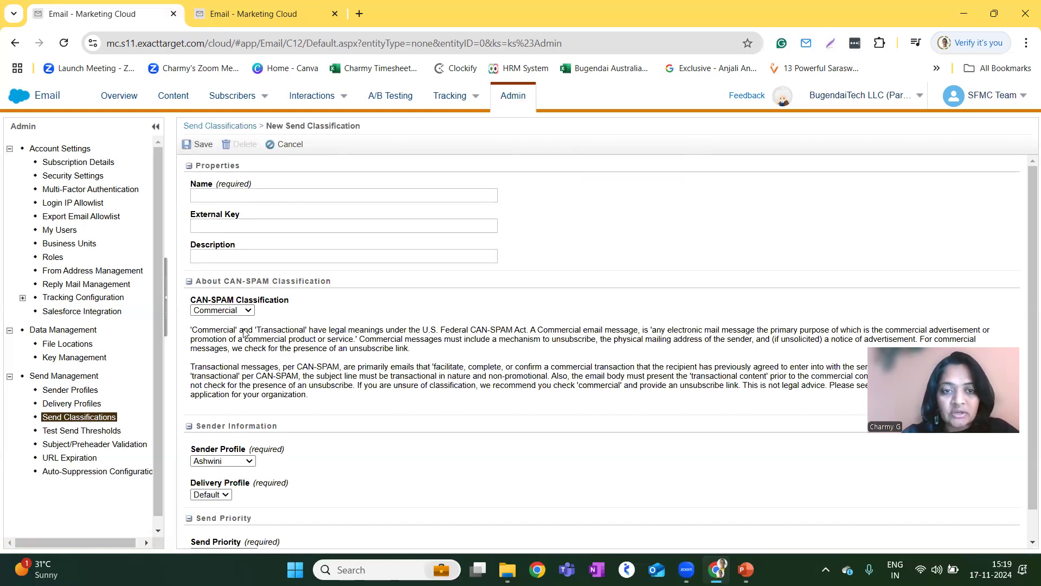
{"action": "left_click", "coordinate": [247, 312]}
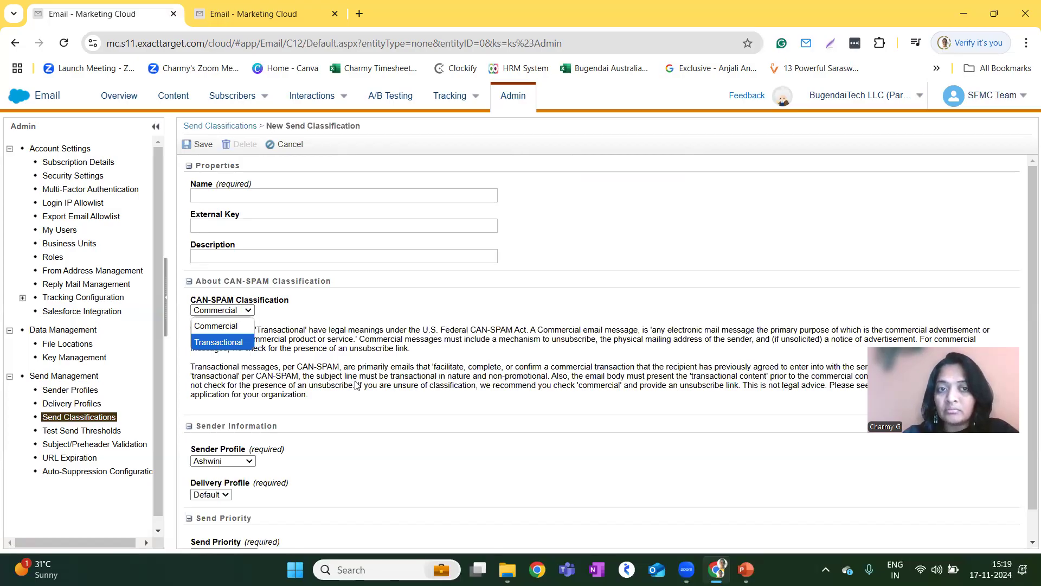
{"action": "left_click", "coordinate": [372, 378]}
{"action": "scroll", "coordinate": [372, 378], "scroll_direction": "down", "scroll_amount": 1}
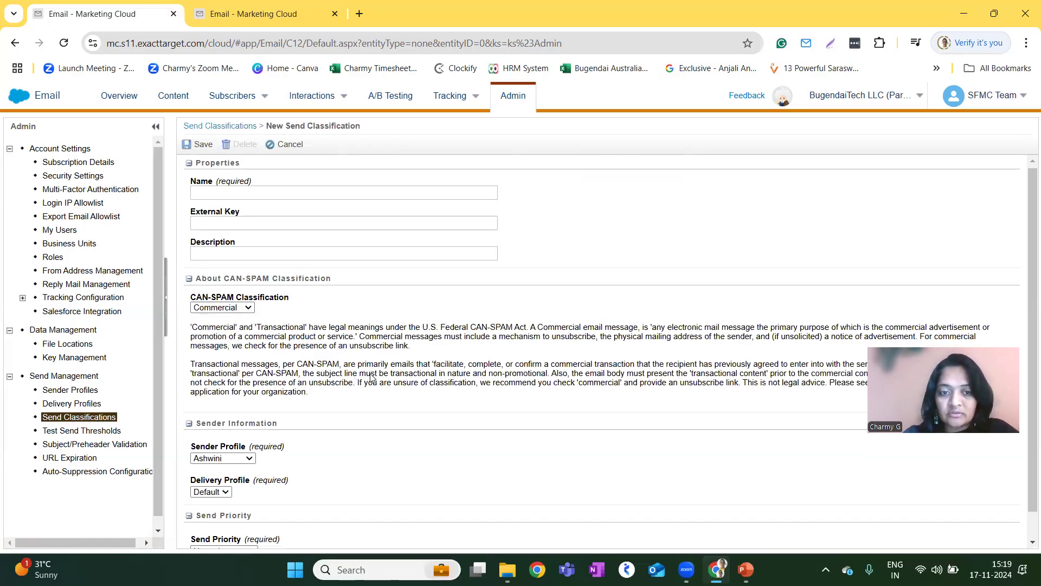
{"action": "left_click", "coordinate": [229, 430]}
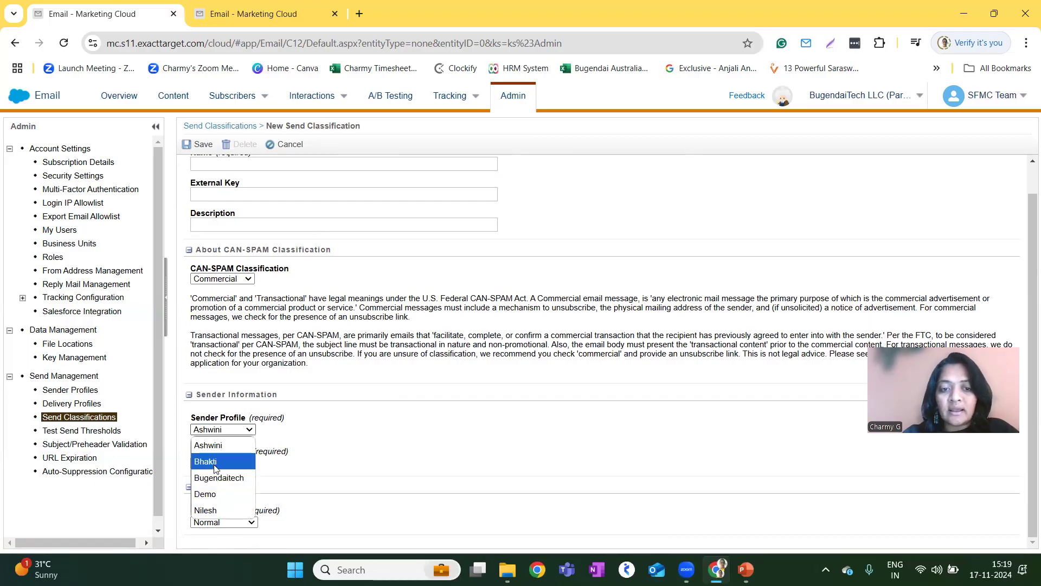
{"action": "left_click", "coordinate": [221, 477]}
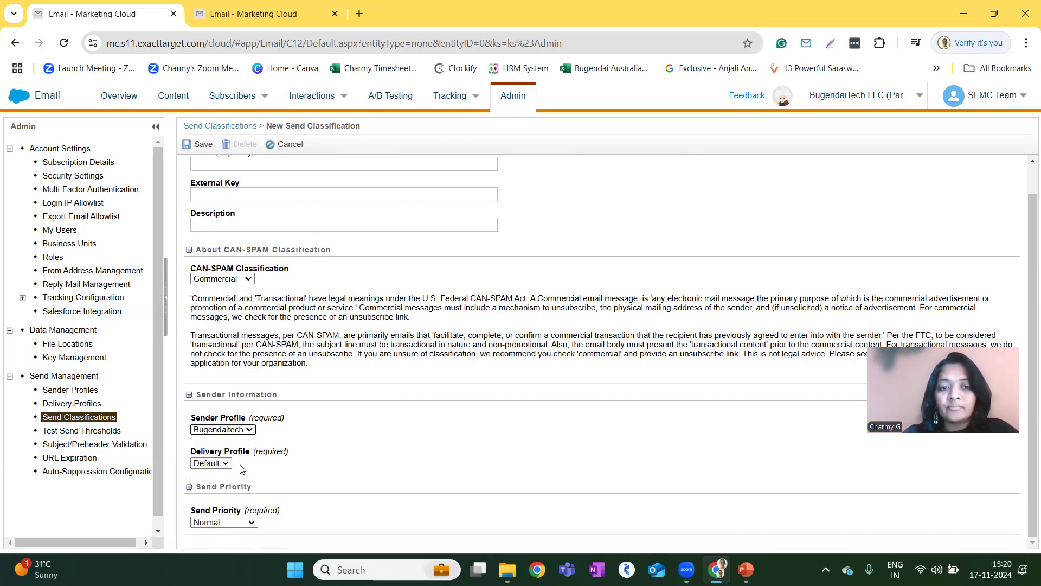
Review the delivery profile and send priority options, keeping Default and Normal, and close the new send classification without saving.
{"action": "left_click", "coordinate": [223, 464]}
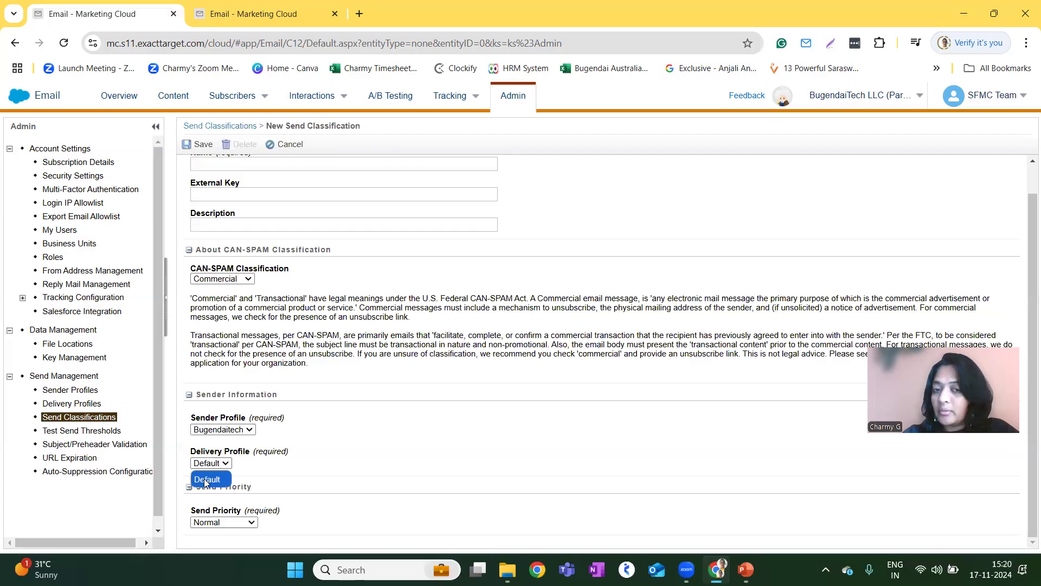
{"action": "left_click", "coordinate": [312, 450]}
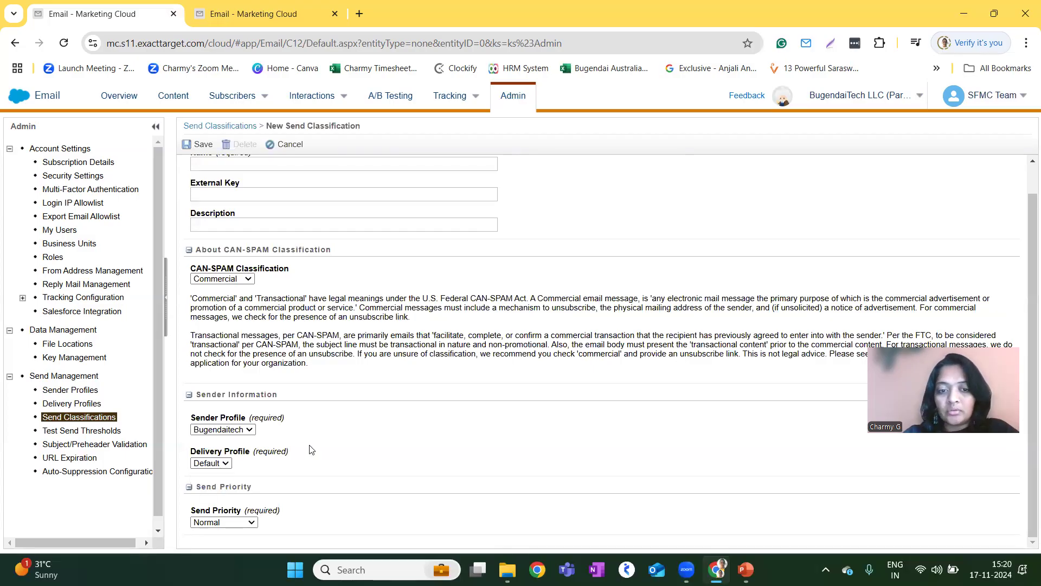
{"action": "left_click", "coordinate": [245, 523]}
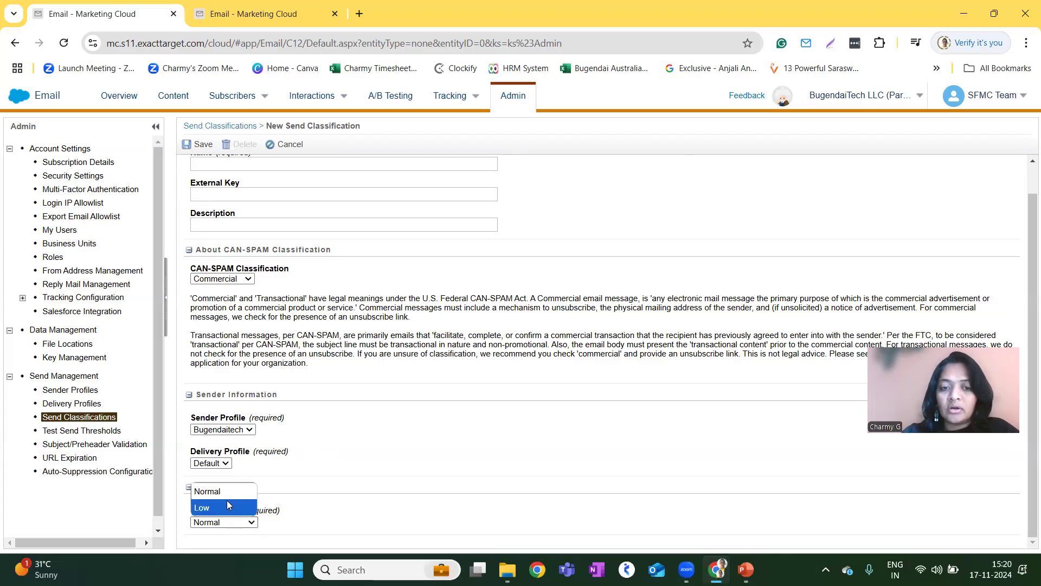
{"action": "left_click", "coordinate": [239, 491]}
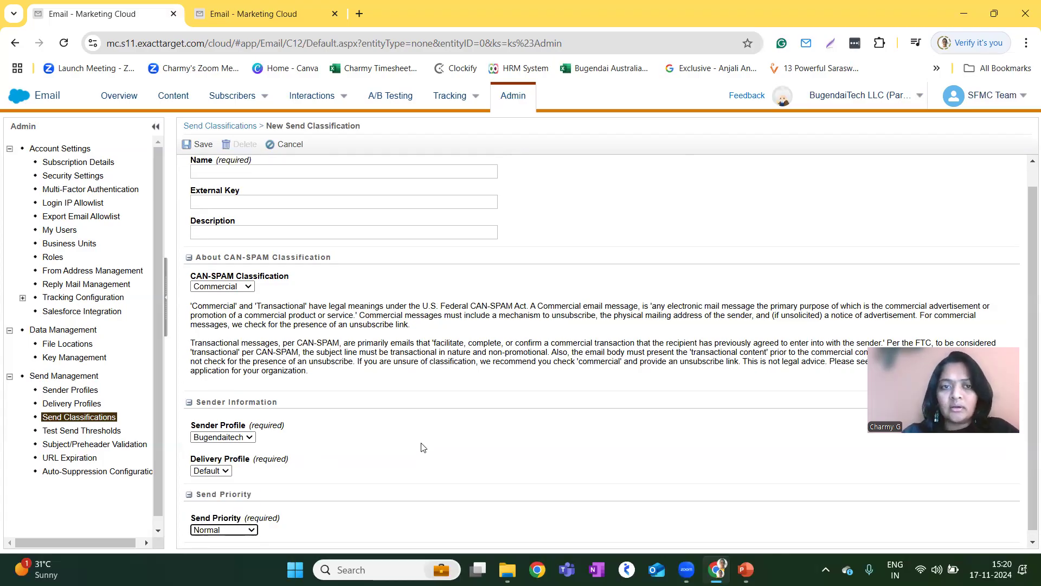
{"action": "scroll", "coordinate": [421, 443], "scroll_direction": "up", "scroll_amount": 1}
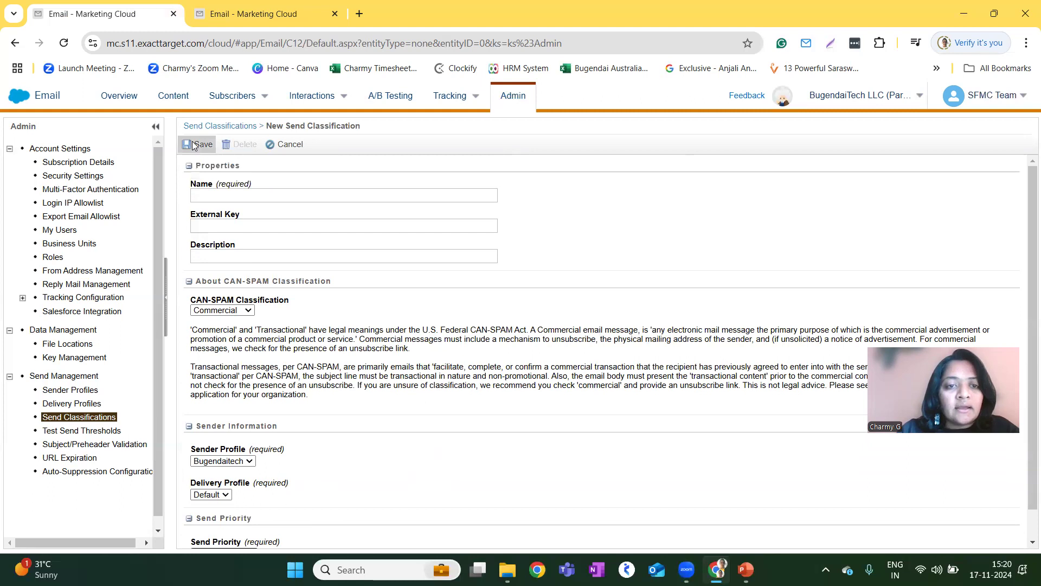
{"action": "left_click", "coordinate": [294, 145]}
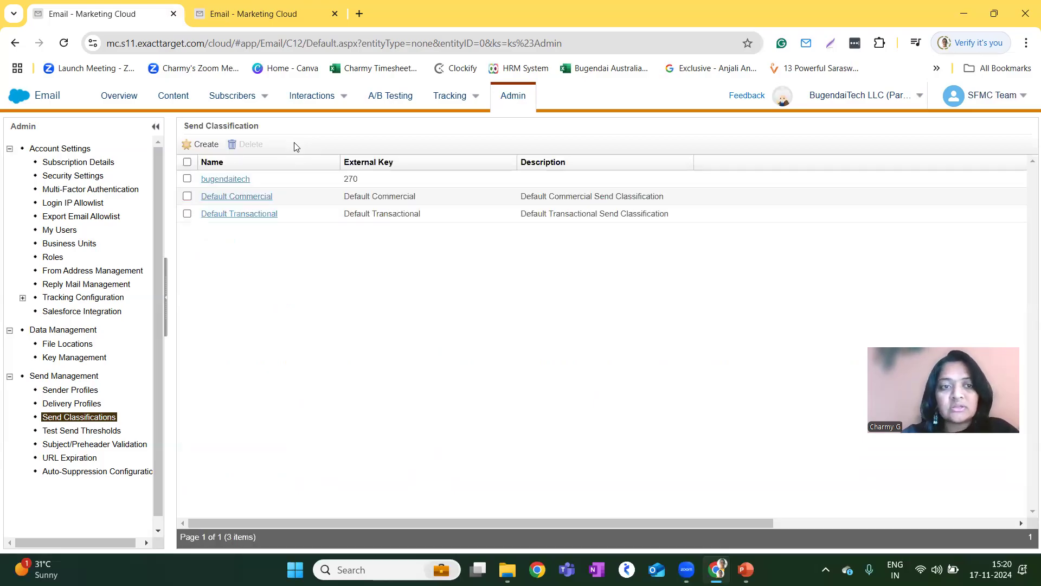
Start a new email message in Content Builder and choose Template as its creation option.
{"action": "left_click", "coordinate": [181, 103]}
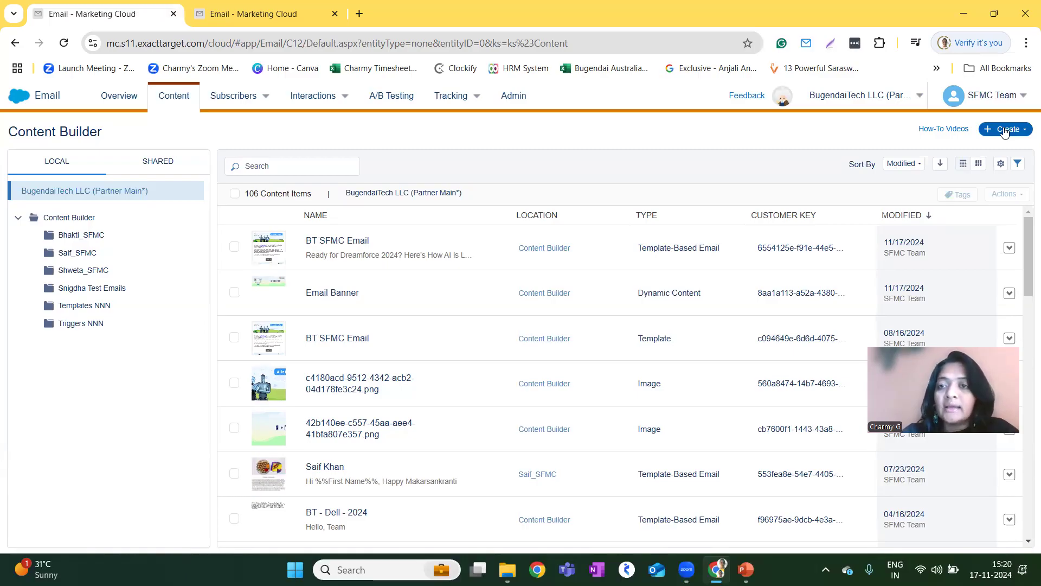
{"action": "left_click", "coordinate": [1005, 130]}
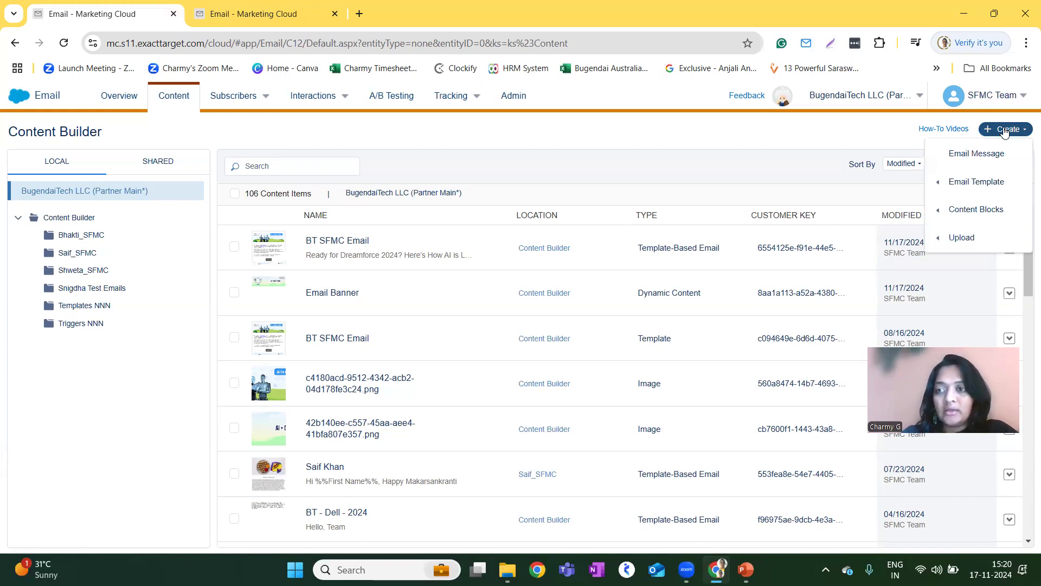
{"action": "left_click", "coordinate": [976, 154]}
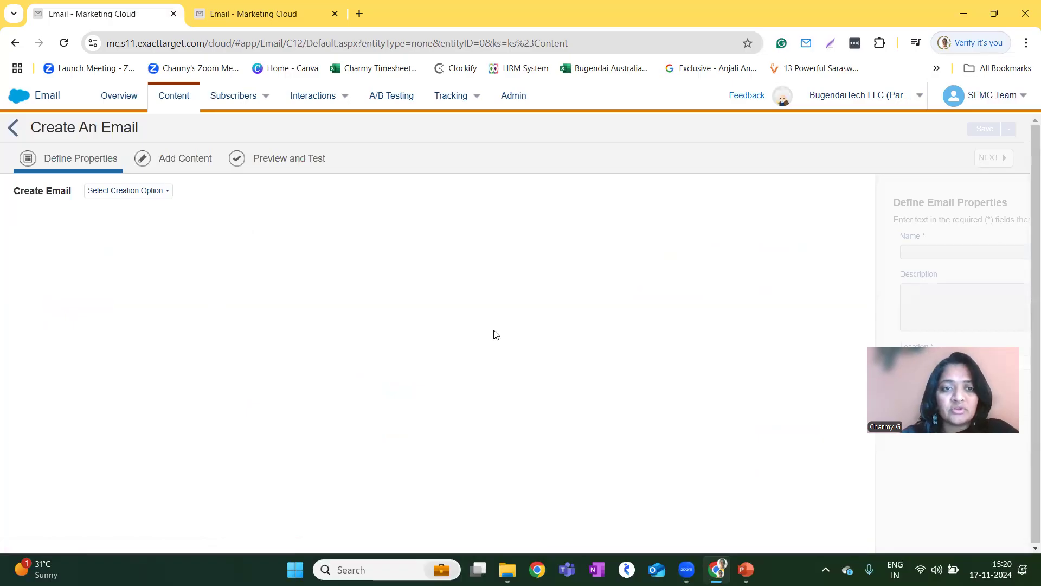
{"action": "left_click", "coordinate": [150, 193]}
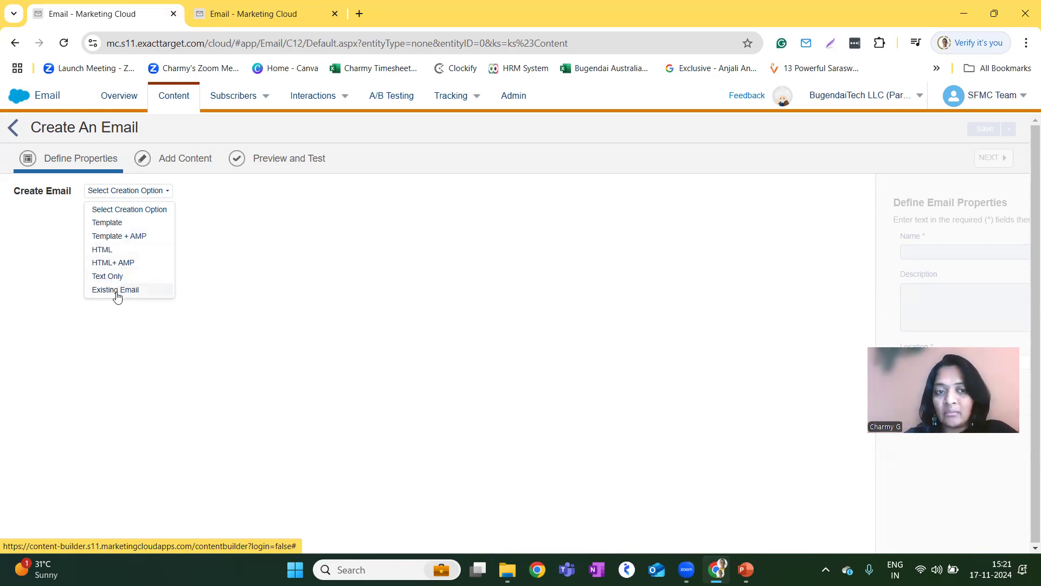
{"action": "left_click", "coordinate": [123, 223]}
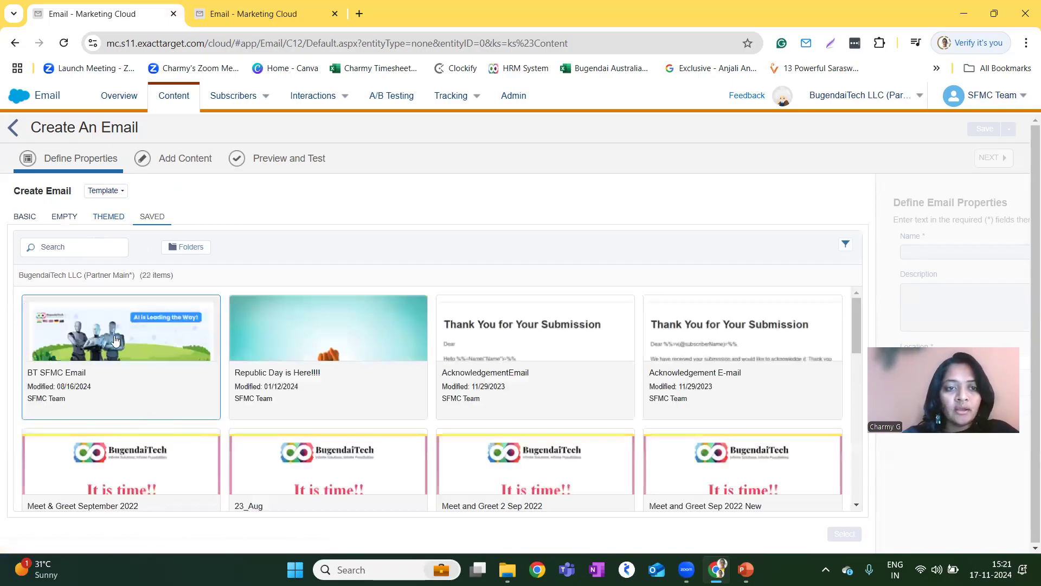
Look through the basic and empty template layouts offered for the new email.
{"action": "left_click", "coordinate": [25, 216]}
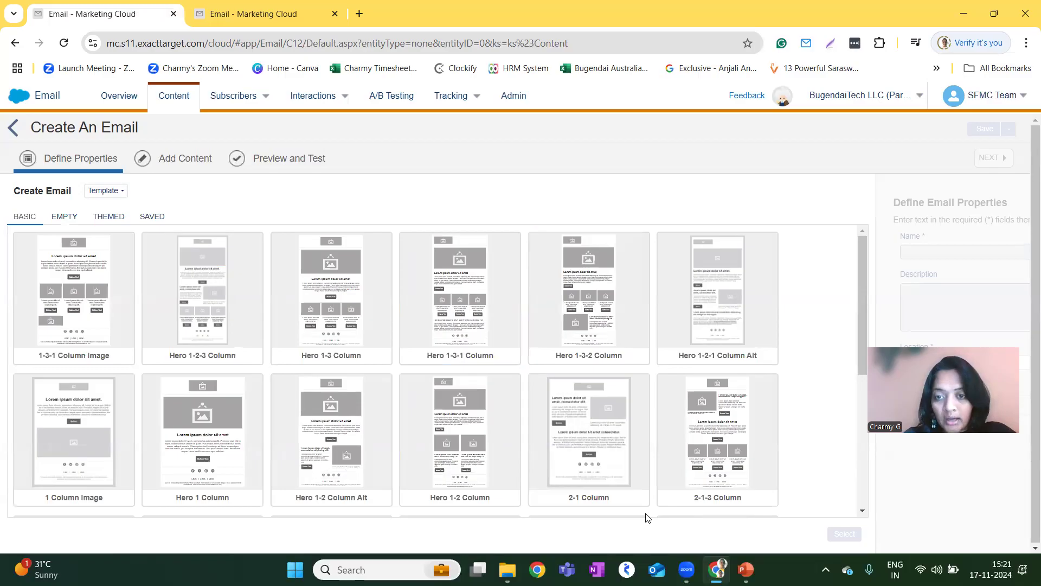
{"action": "scroll", "coordinate": [647, 516], "scroll_direction": "down", "scroll_amount": 3}
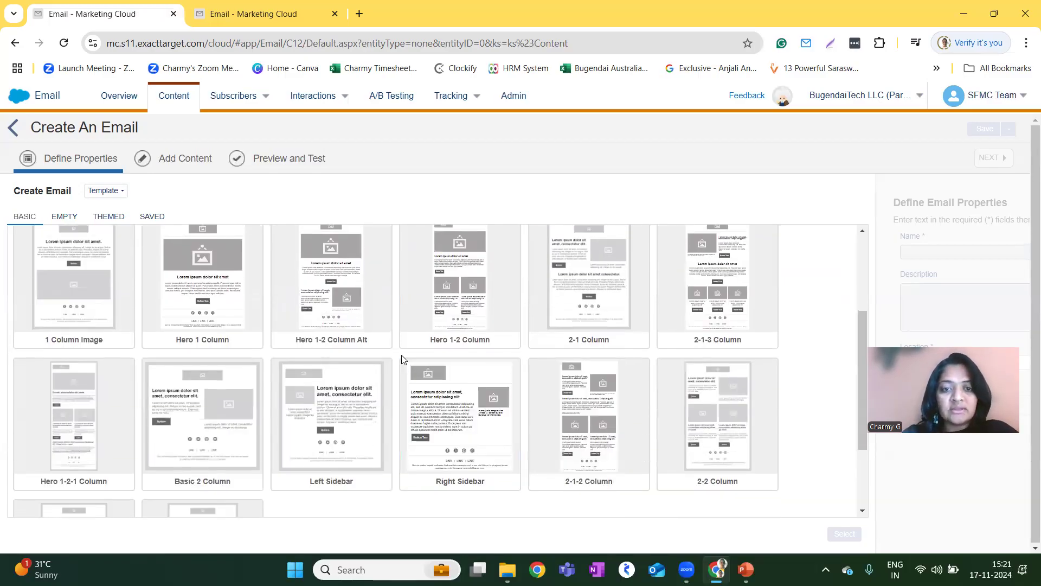
{"action": "scroll", "coordinate": [262, 330], "scroll_direction": "up", "scroll_amount": 3}
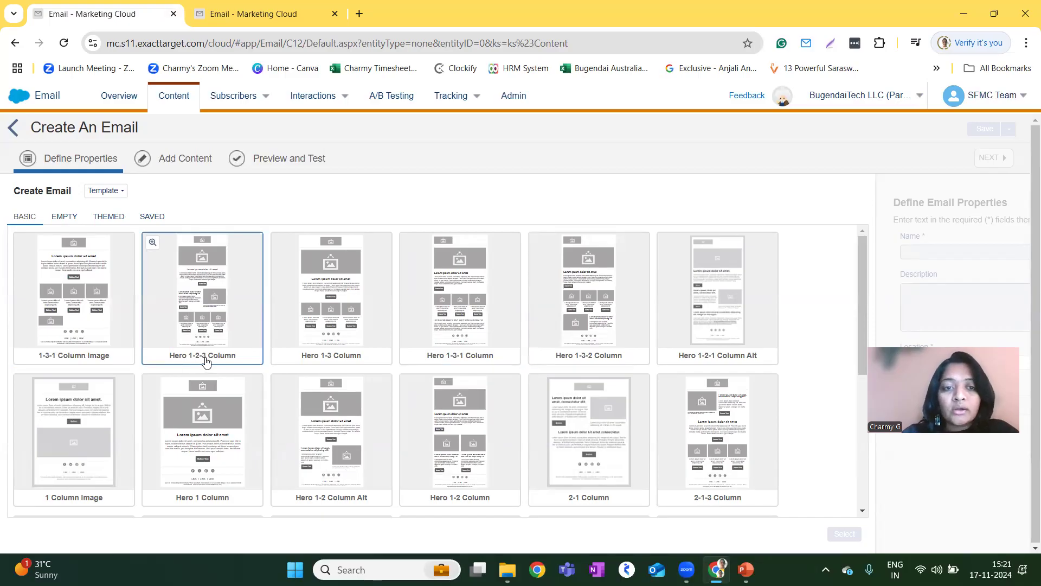
{"action": "scroll", "coordinate": [293, 388], "scroll_direction": "down", "scroll_amount": 4}
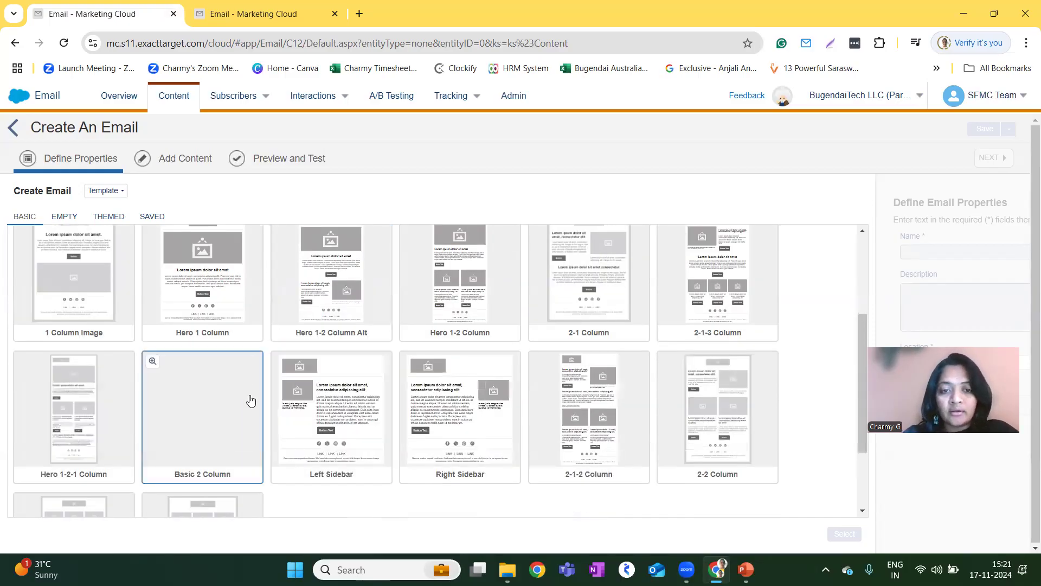
{"action": "scroll", "coordinate": [251, 400], "scroll_direction": "down", "scroll_amount": 2}
{"action": "scroll", "coordinate": [218, 454], "scroll_direction": "up", "scroll_amount": 6}
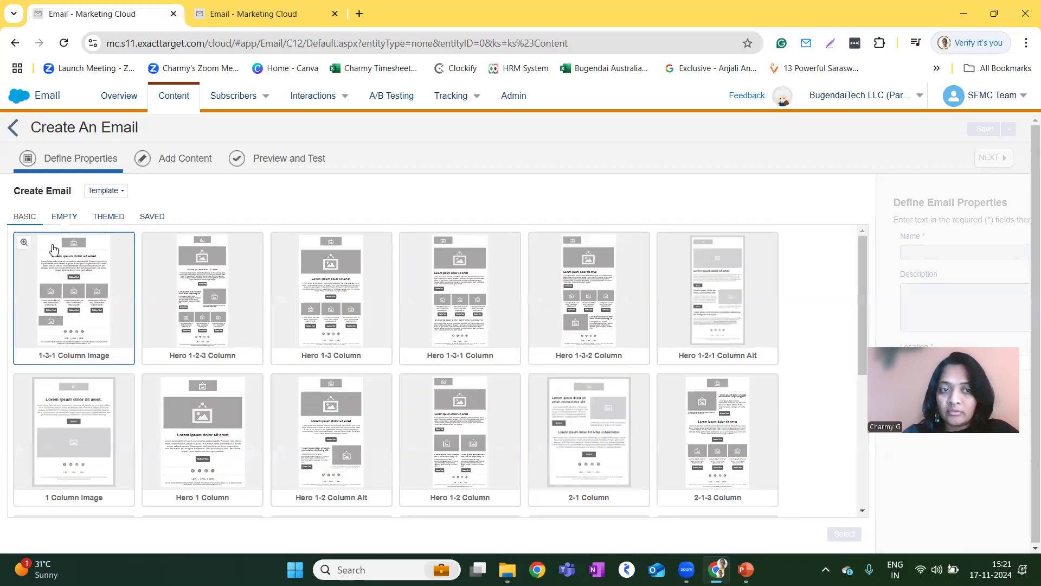
{"action": "left_click", "coordinate": [63, 217]}
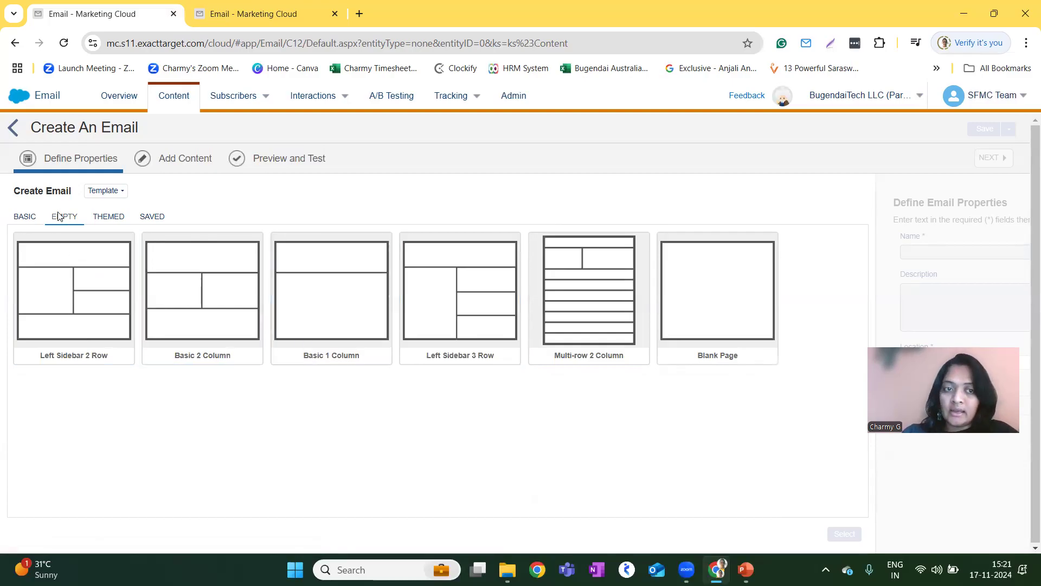
Browse the themed template designs and the saved templates available for the new email.
{"action": "left_click", "coordinate": [116, 217]}
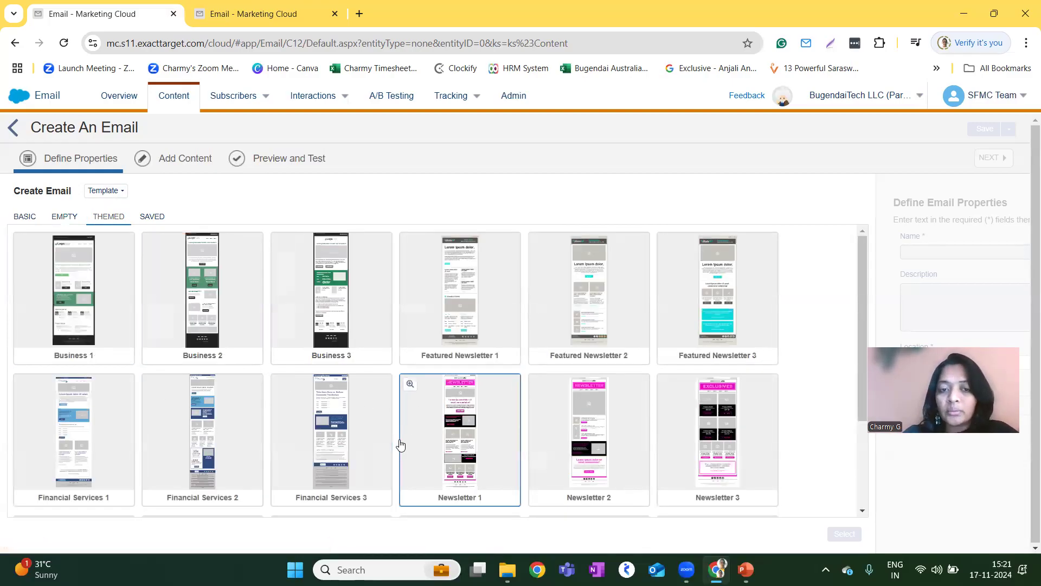
{"action": "scroll", "coordinate": [400, 446], "scroll_direction": "down", "scroll_amount": 2}
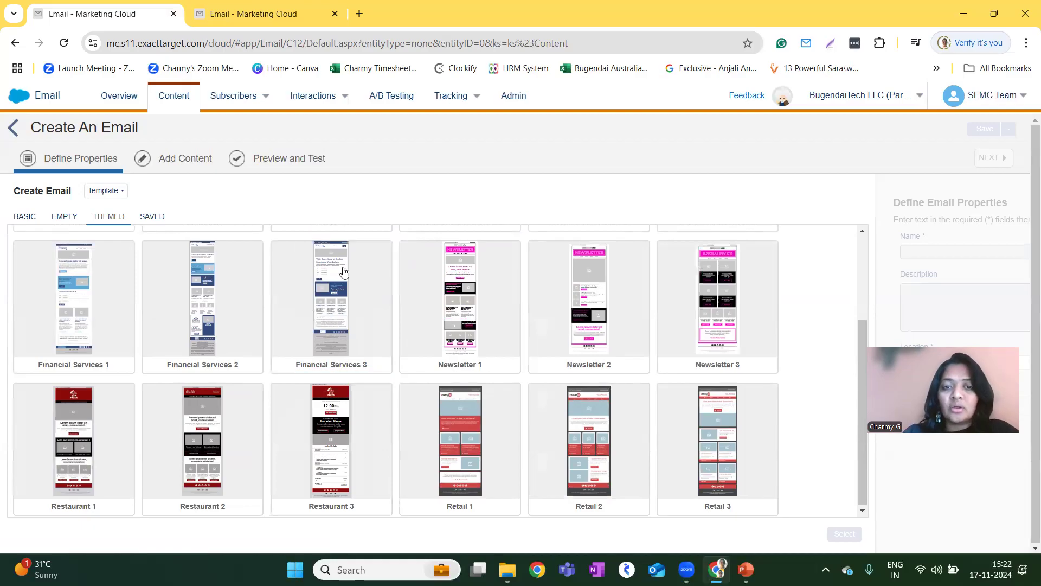
{"action": "scroll", "coordinate": [362, 335], "scroll_direction": "up", "scroll_amount": 2}
{"action": "scroll", "coordinate": [565, 365], "scroll_direction": "down", "scroll_amount": 1}
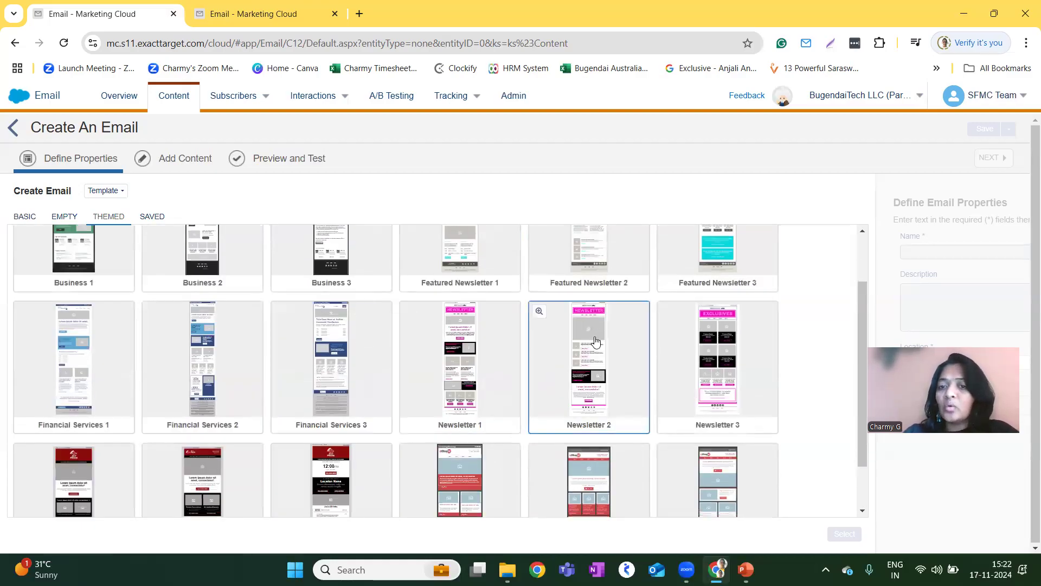
{"action": "scroll", "coordinate": [281, 379], "scroll_direction": "up", "scroll_amount": 1}
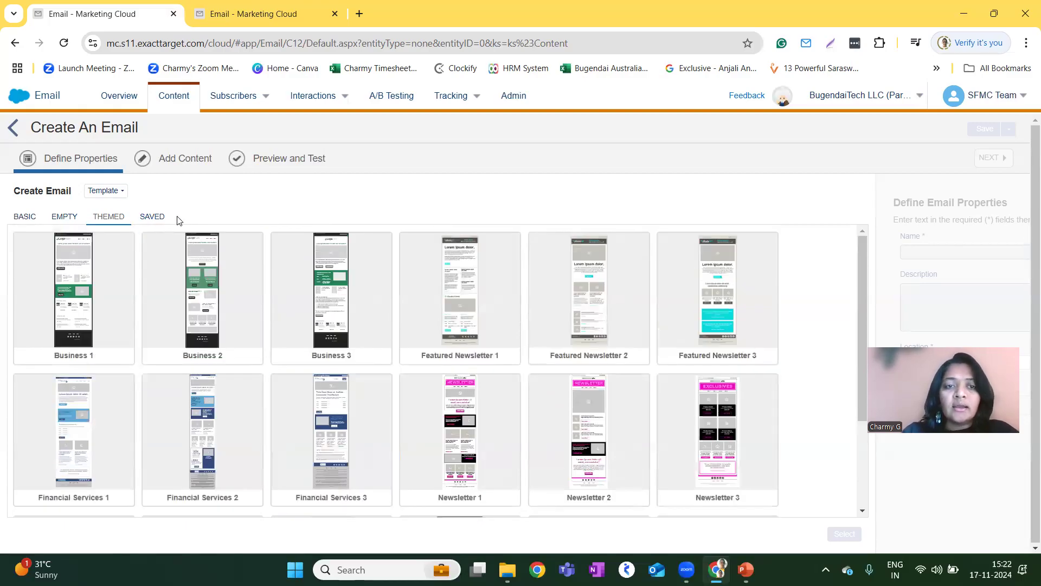
{"action": "left_click", "coordinate": [154, 217]}
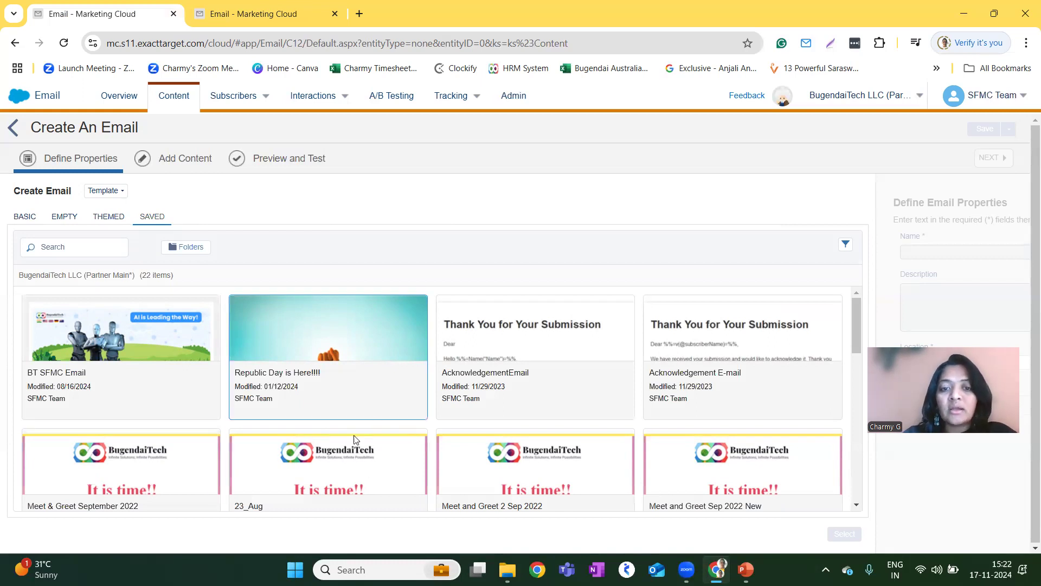
{"action": "scroll", "coordinate": [335, 430], "scroll_direction": "down", "scroll_amount": 6}
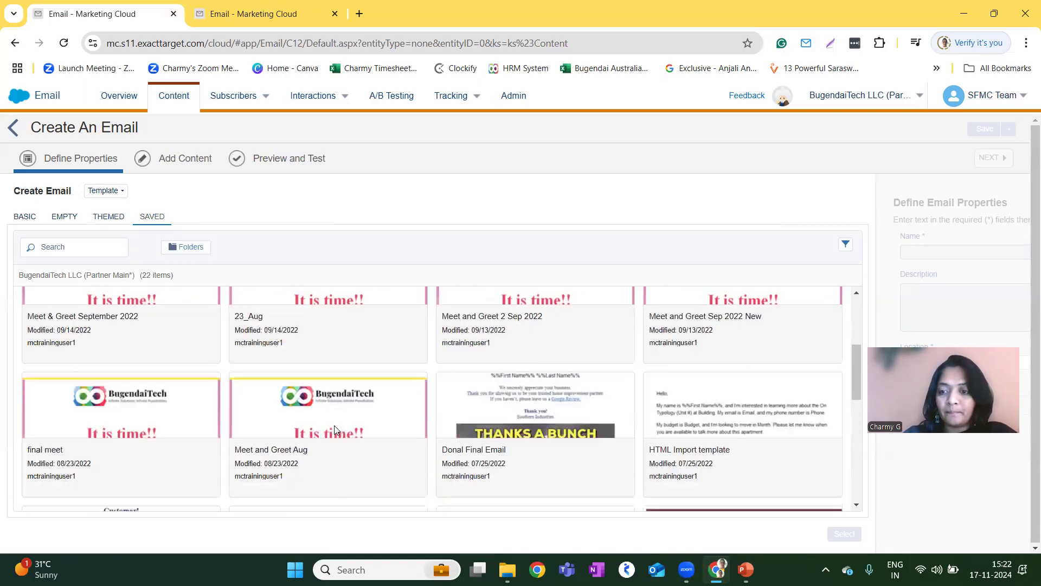
{"action": "scroll", "coordinate": [334, 430], "scroll_direction": "up", "scroll_amount": 6}
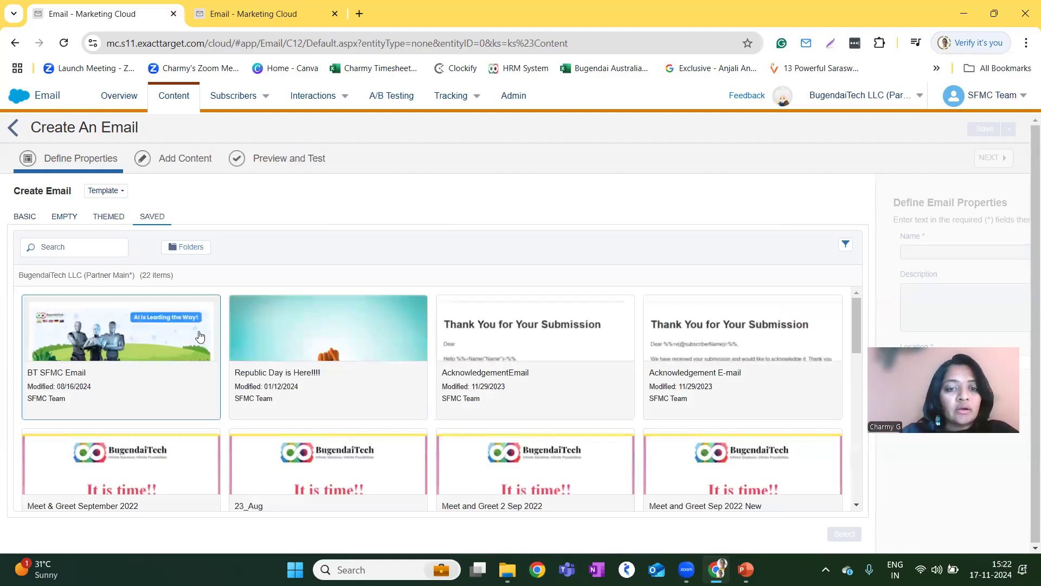
Apply the themed Newsletter 1 template to the new email.
{"action": "left_click", "coordinate": [69, 222]}
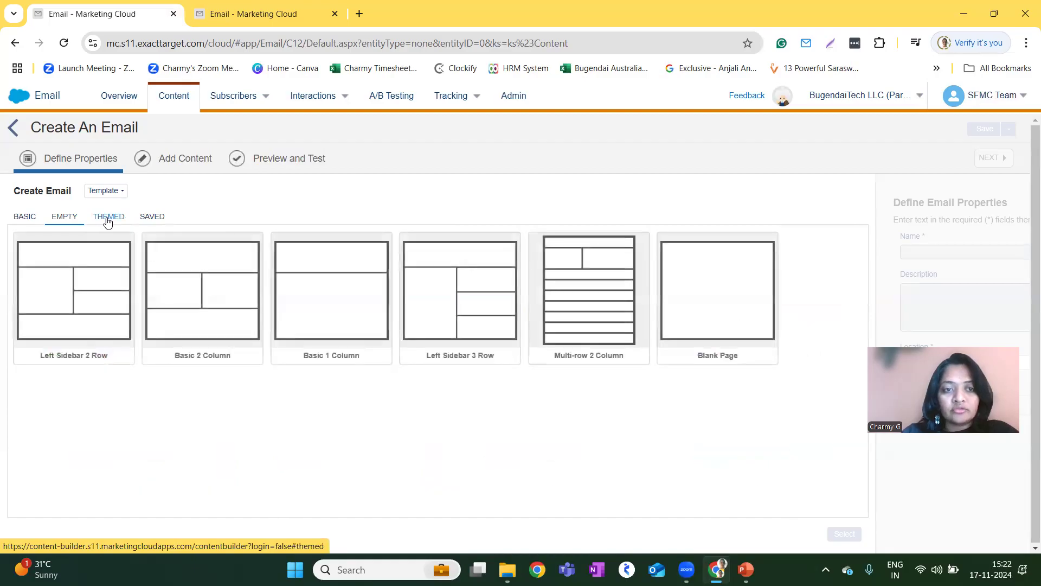
{"action": "left_click", "coordinate": [108, 221]}
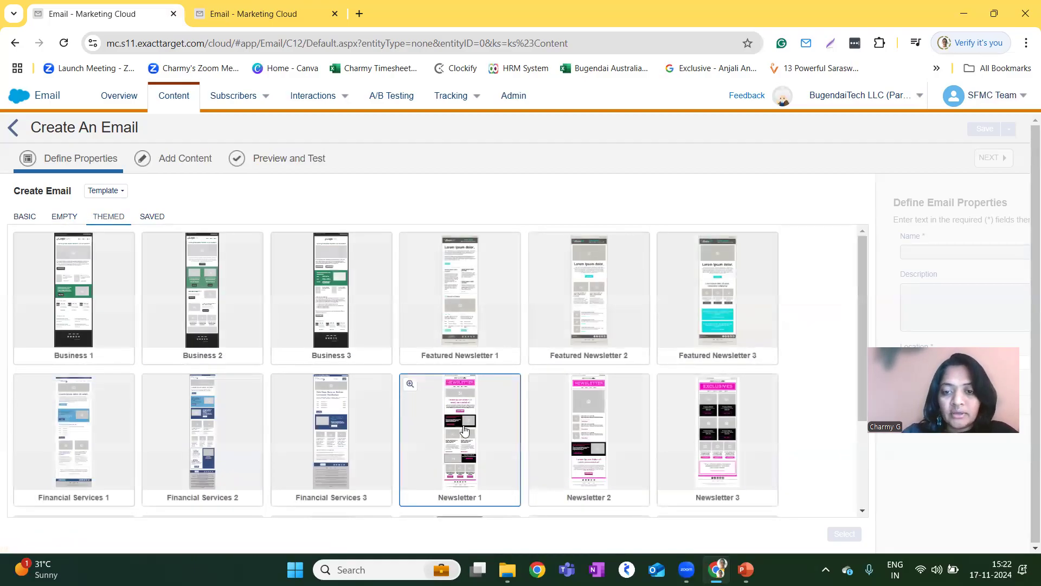
{"action": "left_click", "coordinate": [464, 432]}
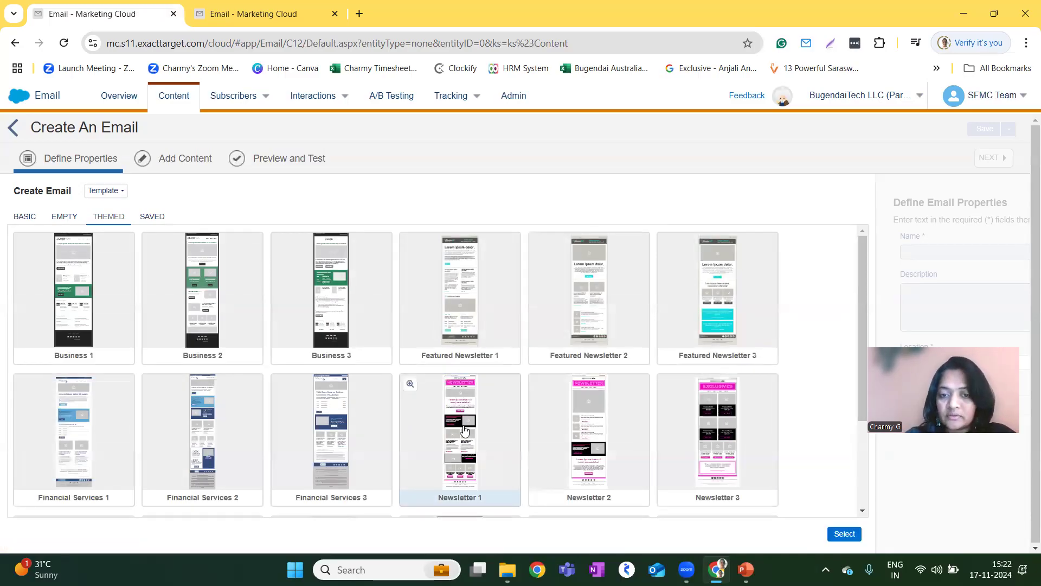
{"action": "left_click", "coordinate": [841, 535]}
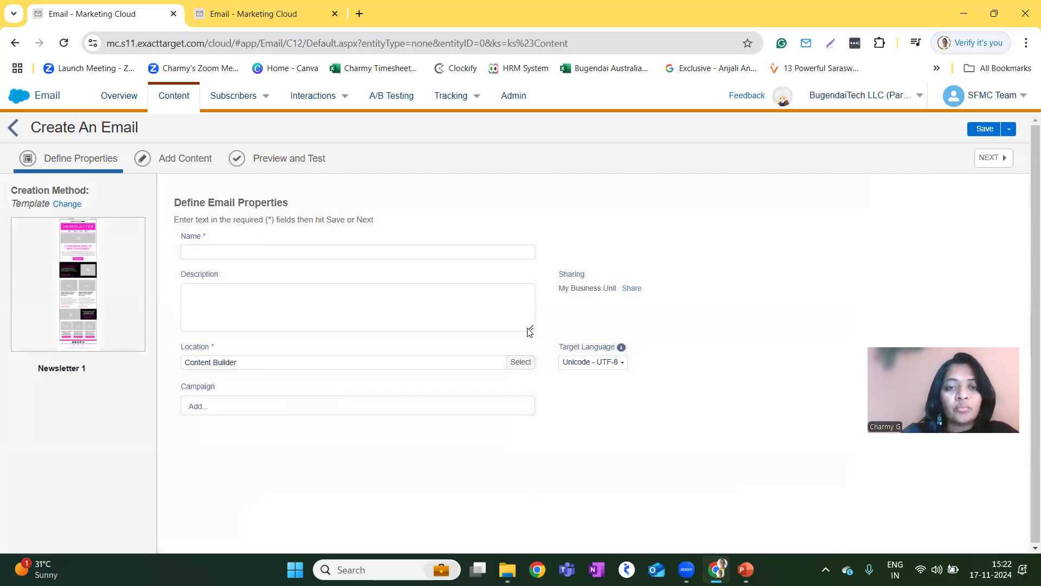
Name the new email "Day 2 Demo".
{"action": "left_click", "coordinate": [425, 254]}
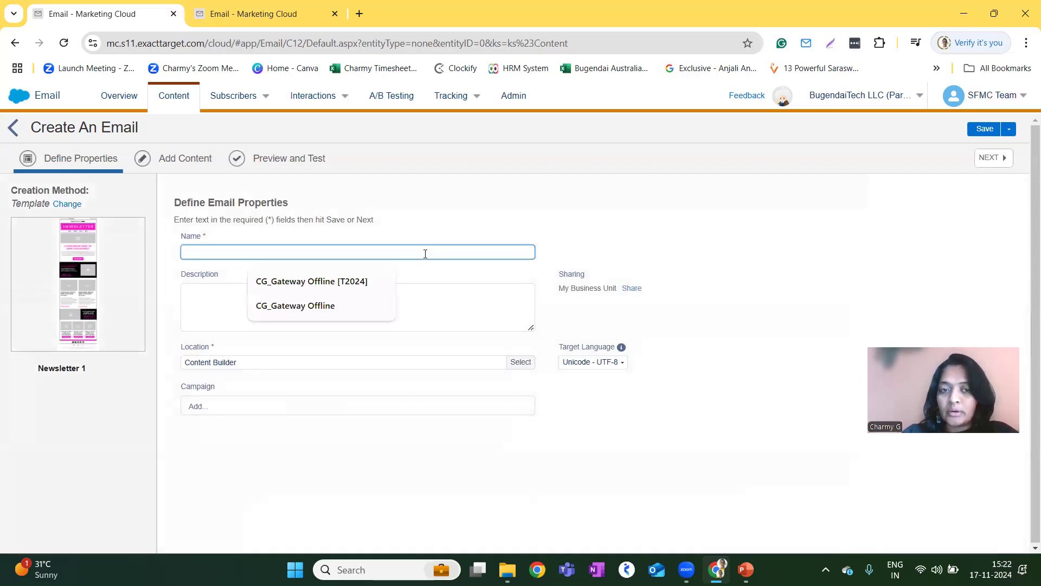
{"action": "type", "text": "Dem"}
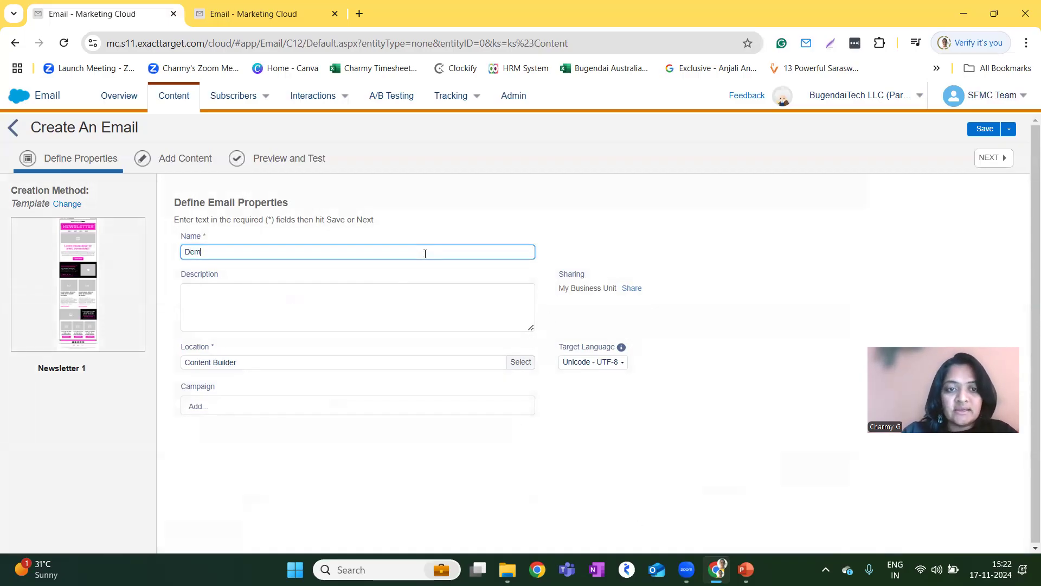
{"action": "type", "text": "Dayb"}
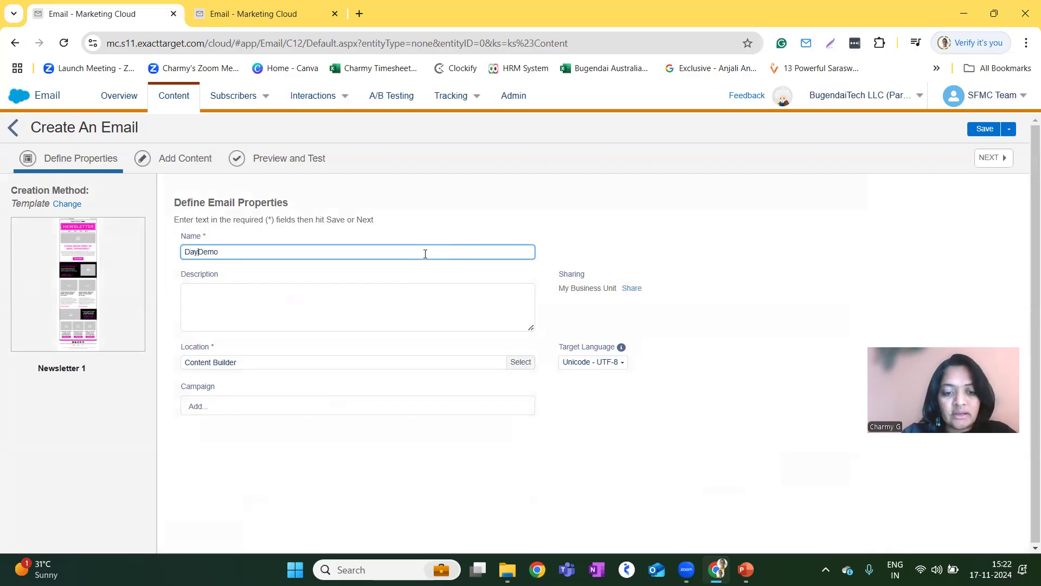
{"action": "key", "text": "BackSpace"}
{"action": "type", "text": "2"}
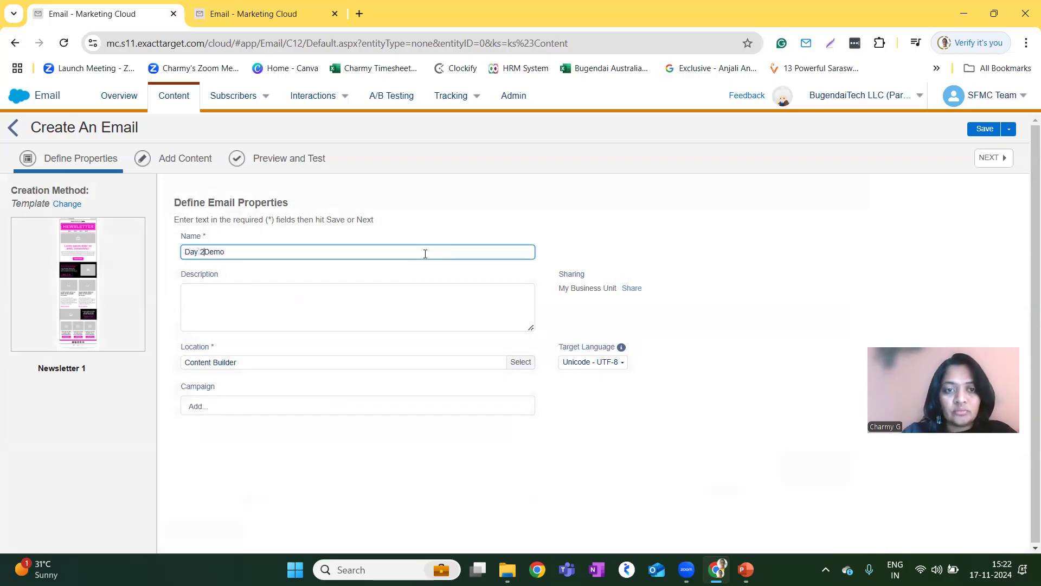
Enter "This email is for Demo purpose" as the email's description.
{"action": "left_click", "coordinate": [336, 295]}
{"action": "type", "text": "This email"}
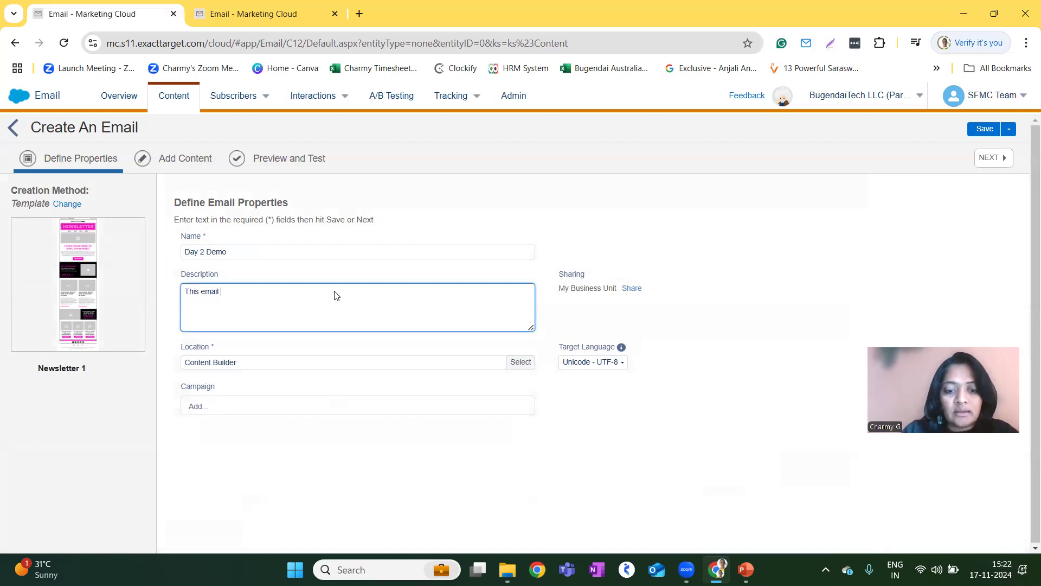
{"action": "type", "text": " is for Demo"}
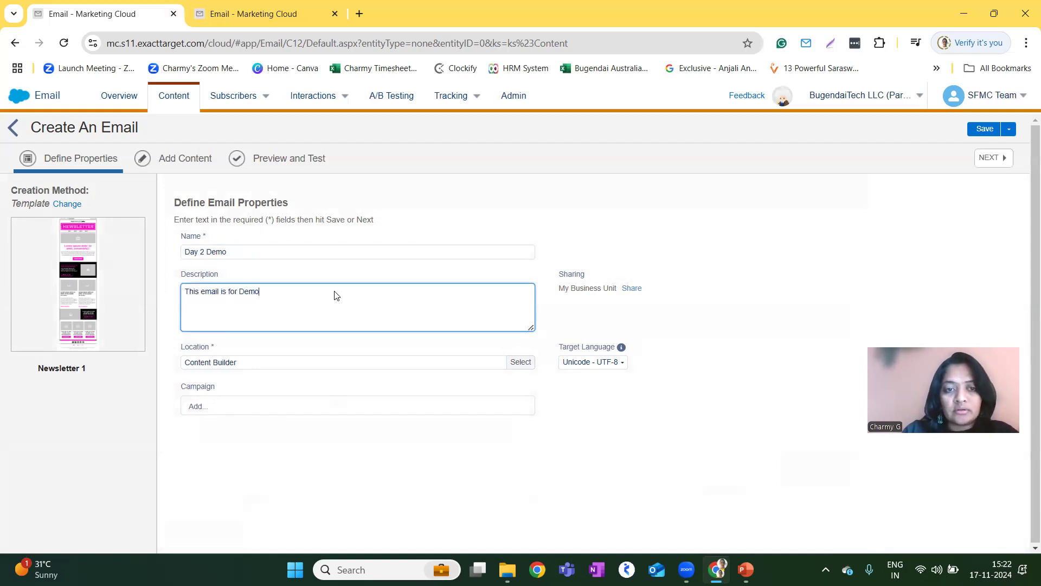
{"action": "type", "text": " purpose"}
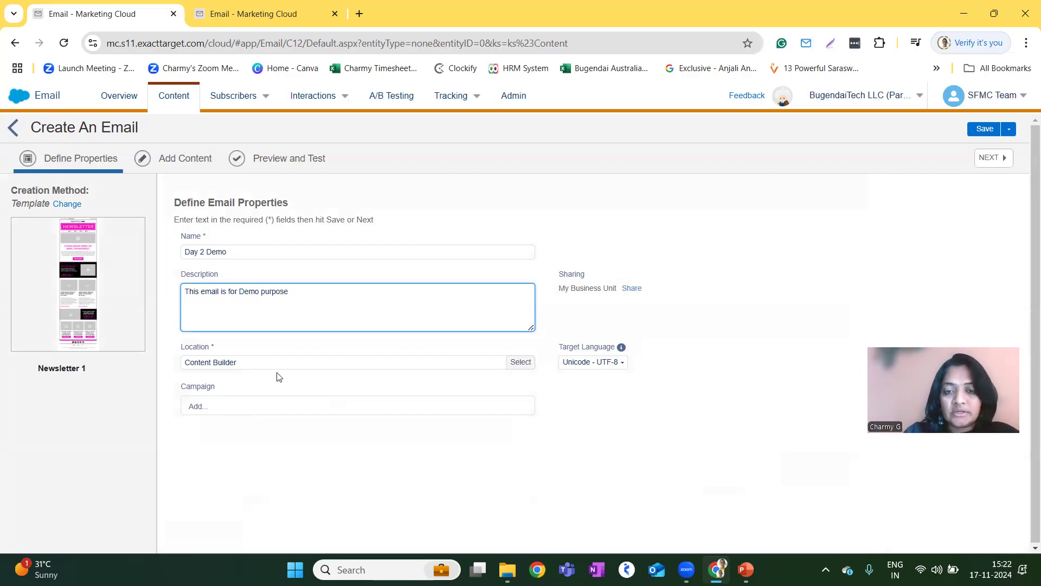
Set the email's location to the local Templates NNN folder, after checking the shared folders.
{"action": "left_click", "coordinate": [520, 362]}
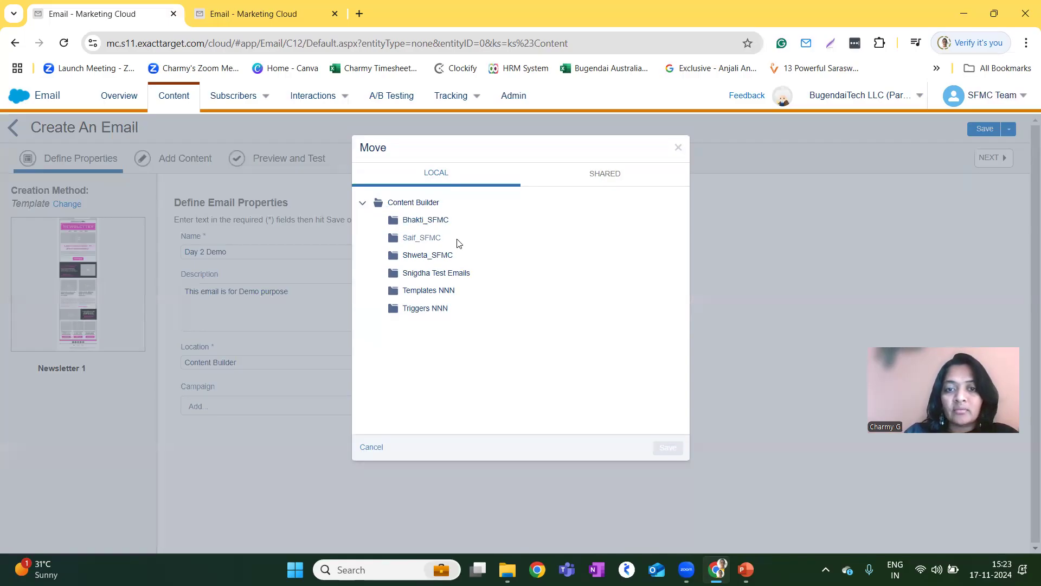
{"action": "left_click", "coordinate": [424, 291]}
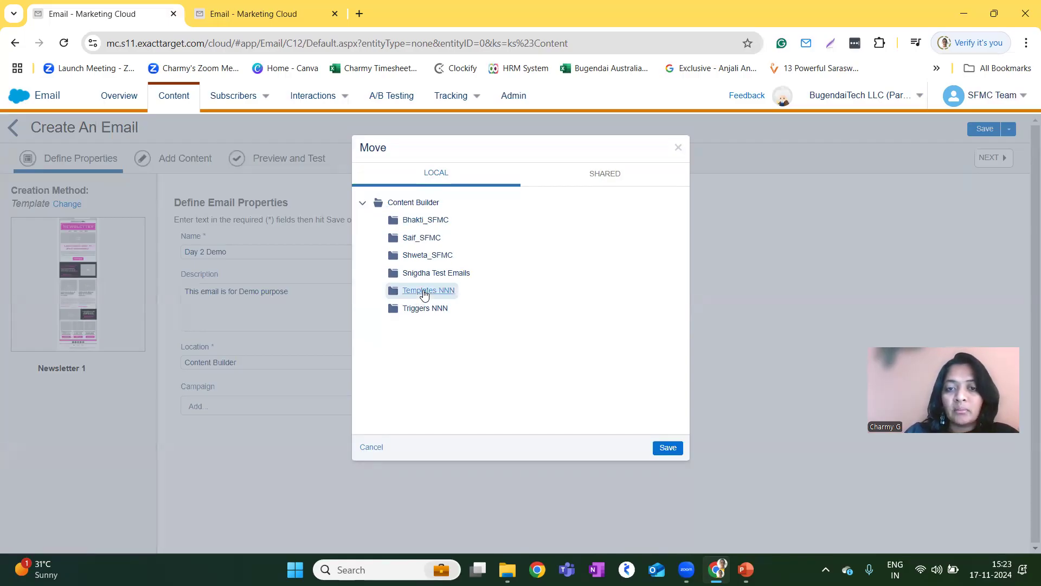
{"action": "left_click", "coordinate": [610, 175]}
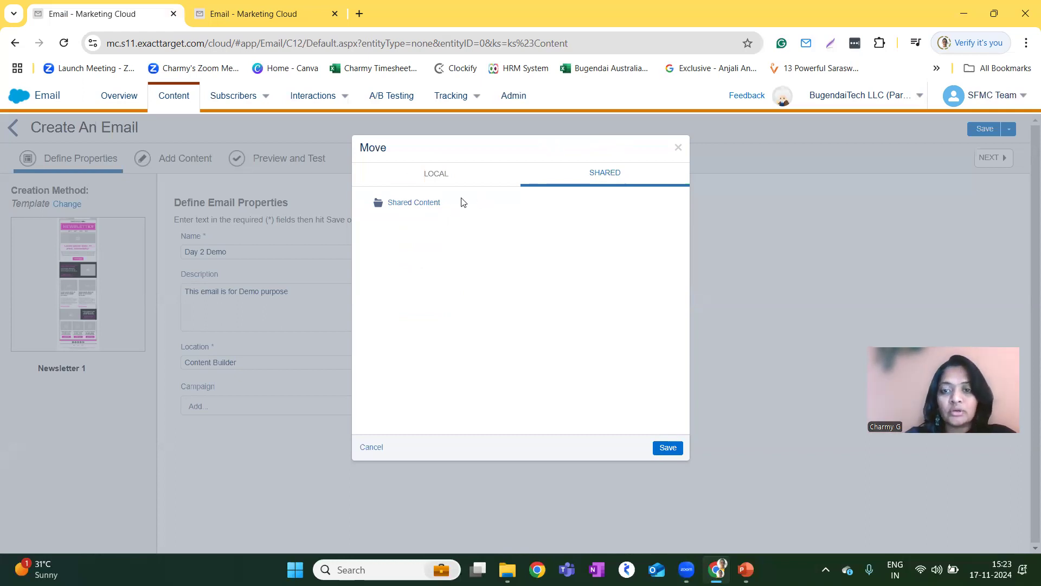
{"action": "left_click", "coordinate": [426, 175]}
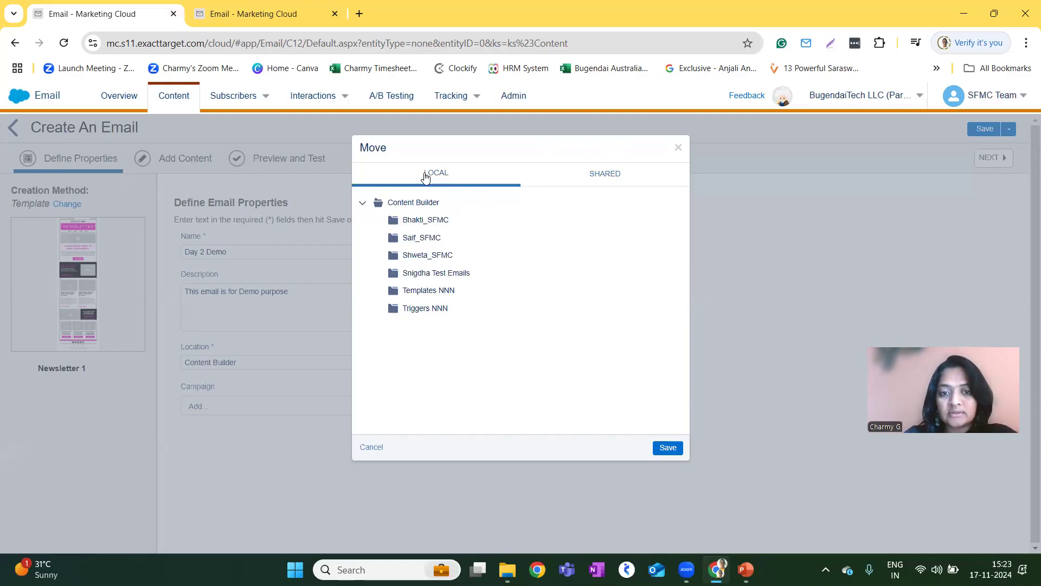
{"action": "left_click", "coordinate": [426, 296]}
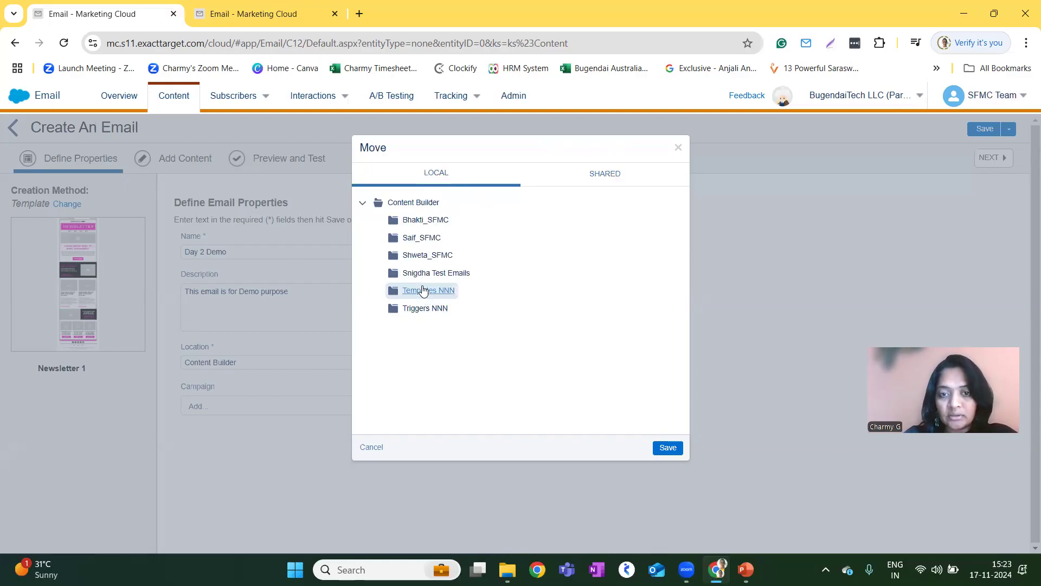
{"action": "left_click", "coordinate": [672, 448]}
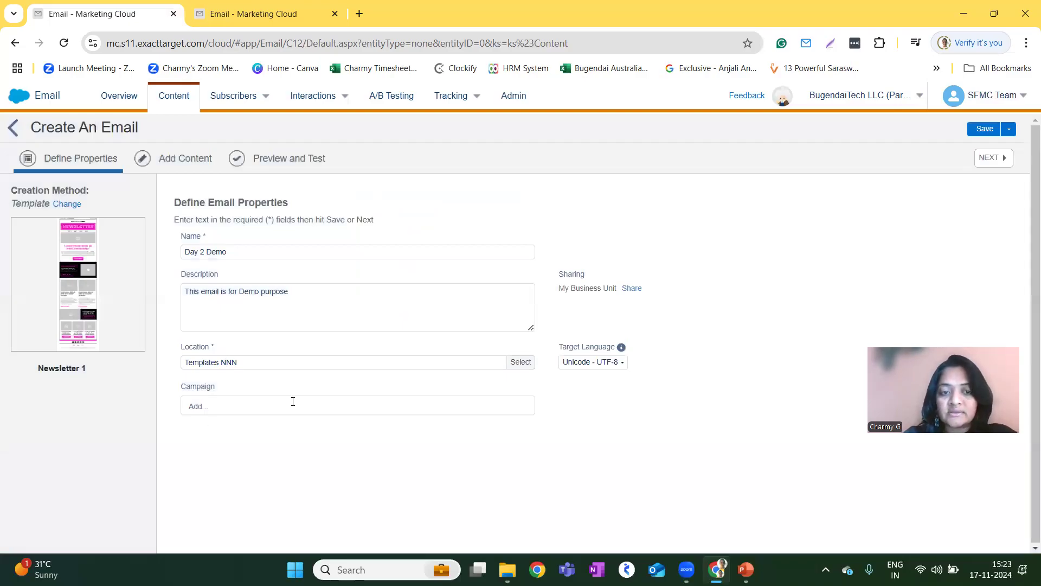
Check the campaigns available for the email without assigning one, and continue to adding content.
{"action": "left_click", "coordinate": [205, 409]}
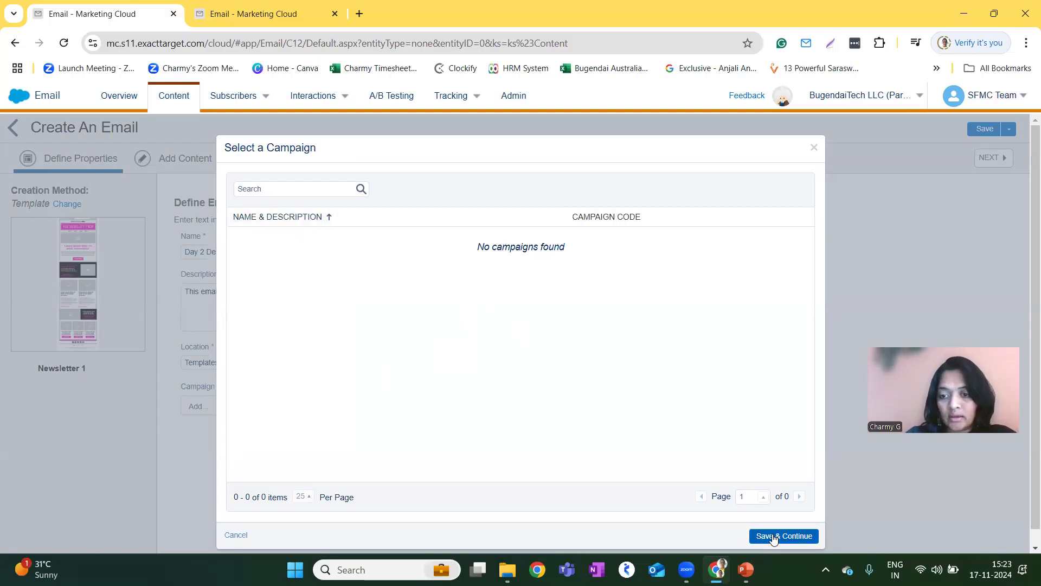
{"action": "left_click", "coordinate": [228, 537]}
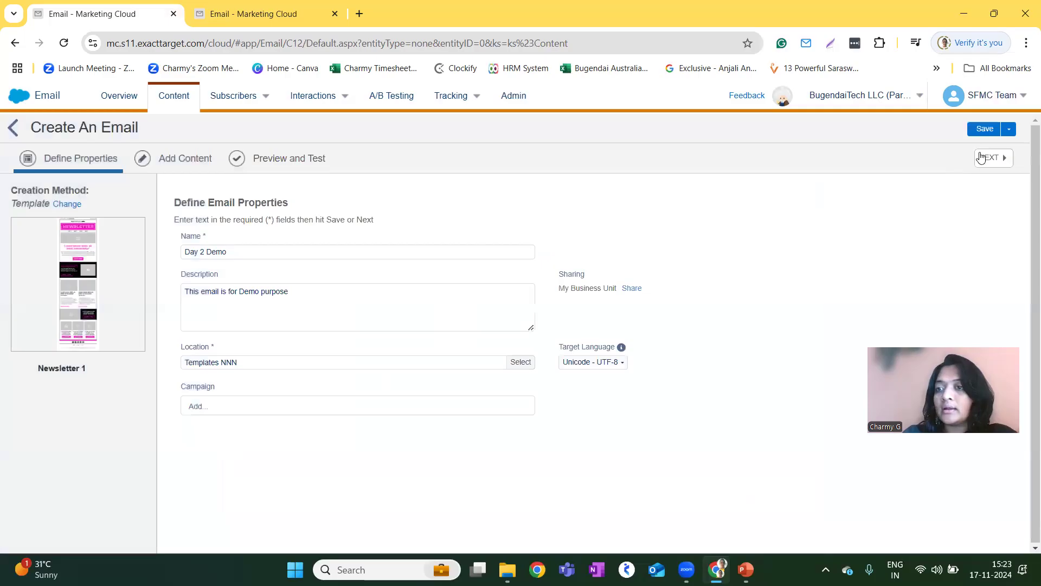
{"action": "left_click", "coordinate": [986, 164]}
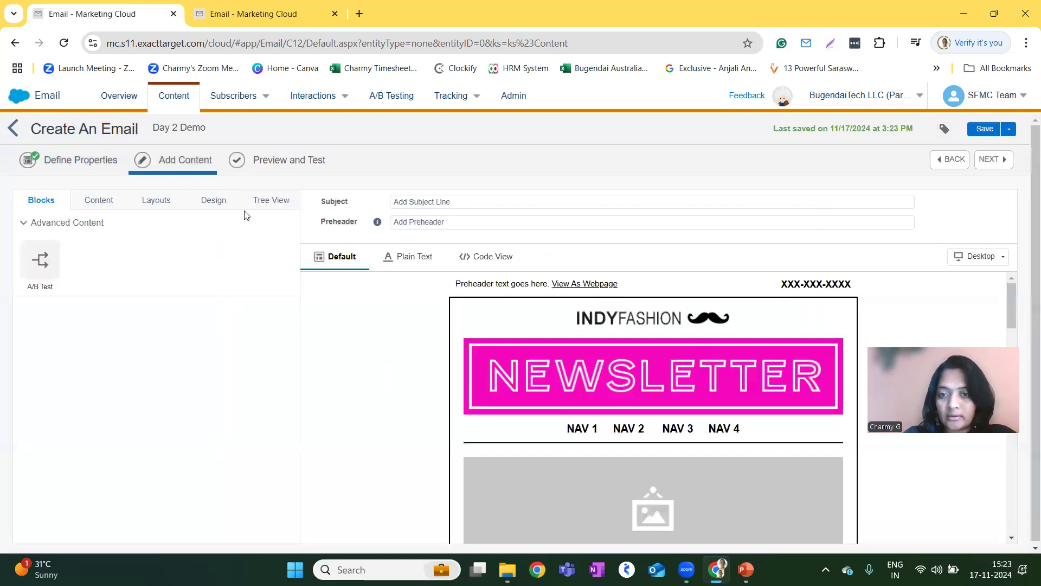
Replace the pink NEWSLETTER banner image in the email header with the existing header.jpg.
{"action": "scroll", "coordinate": [654, 432], "scroll_direction": "down", "scroll_amount": 3}
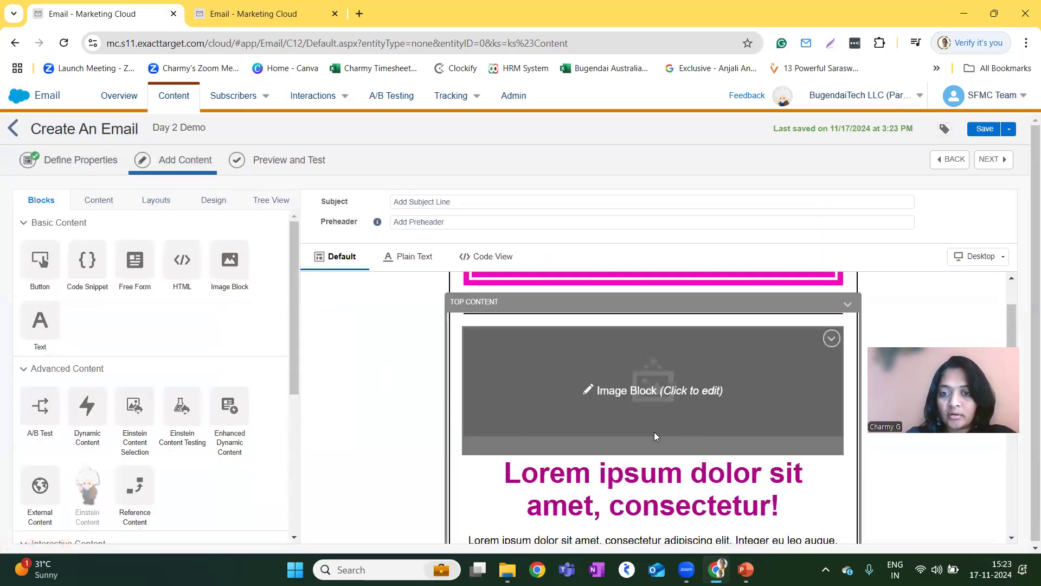
{"action": "scroll", "coordinate": [654, 431], "scroll_direction": "up", "scroll_amount": 4}
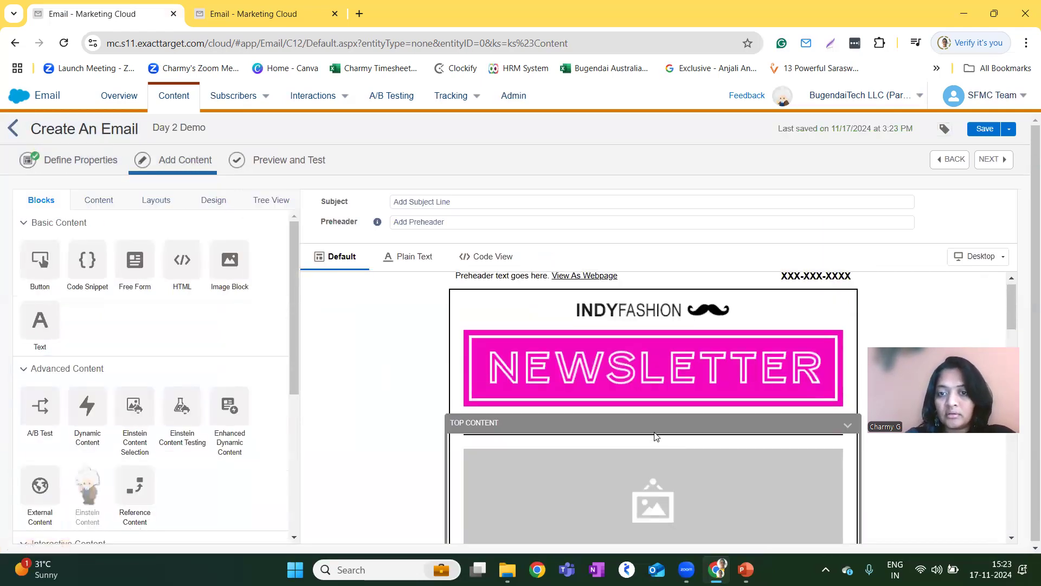
{"action": "left_click", "coordinate": [595, 360]}
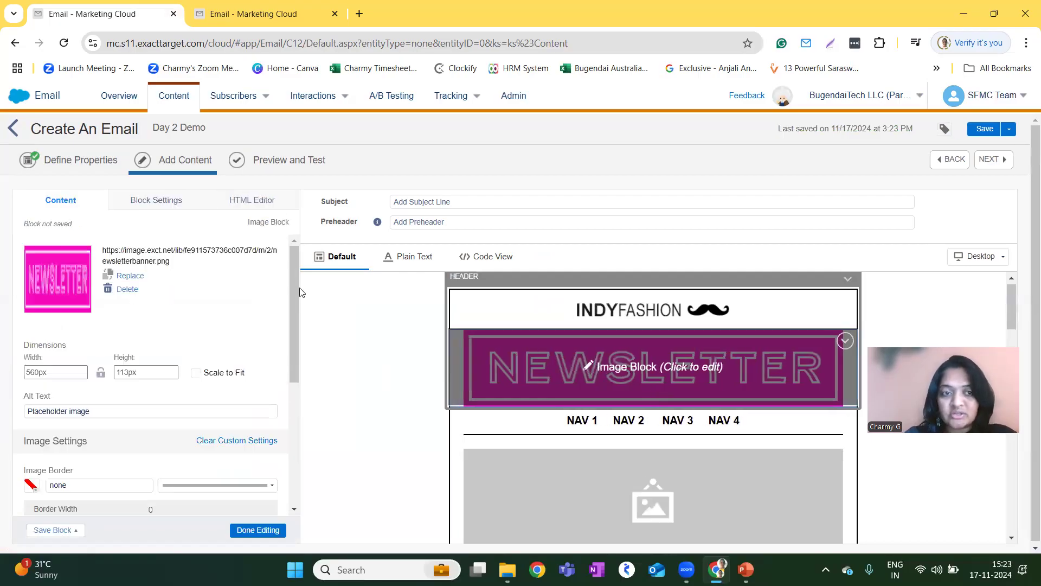
{"action": "left_click", "coordinate": [130, 276]}
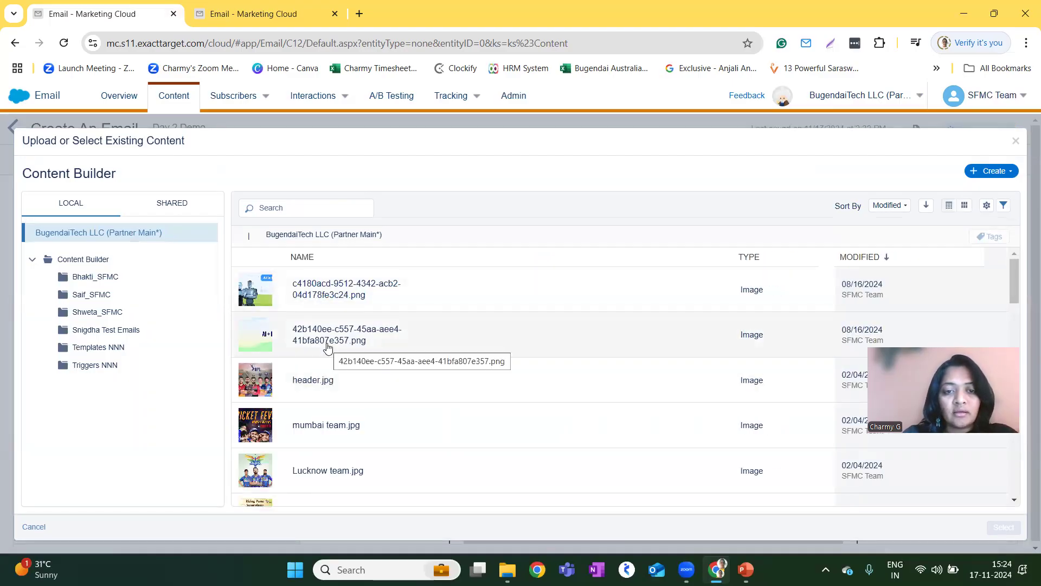
{"action": "left_click", "coordinate": [328, 391]}
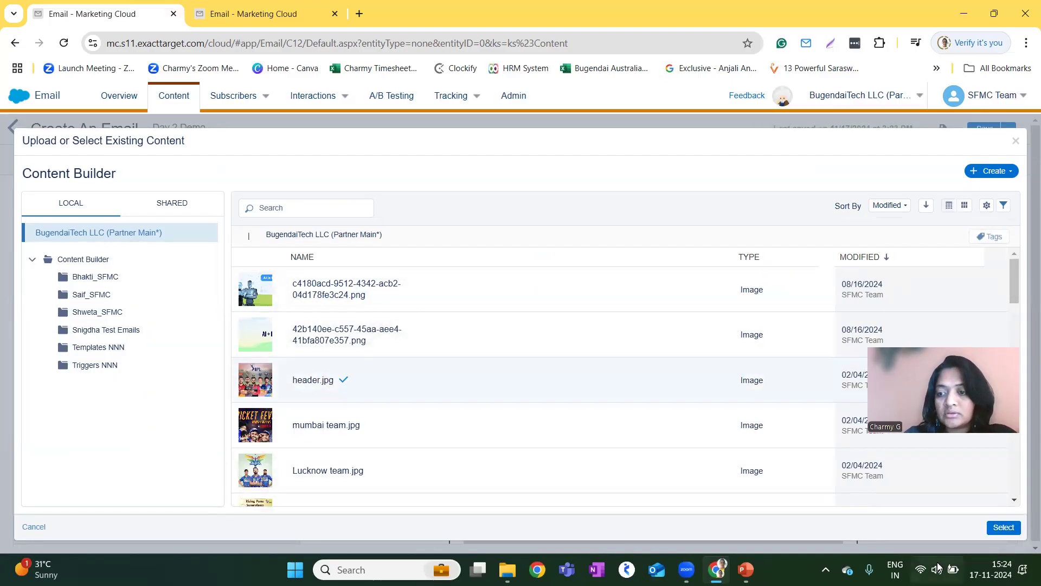
{"action": "left_click", "coordinate": [1001, 528]}
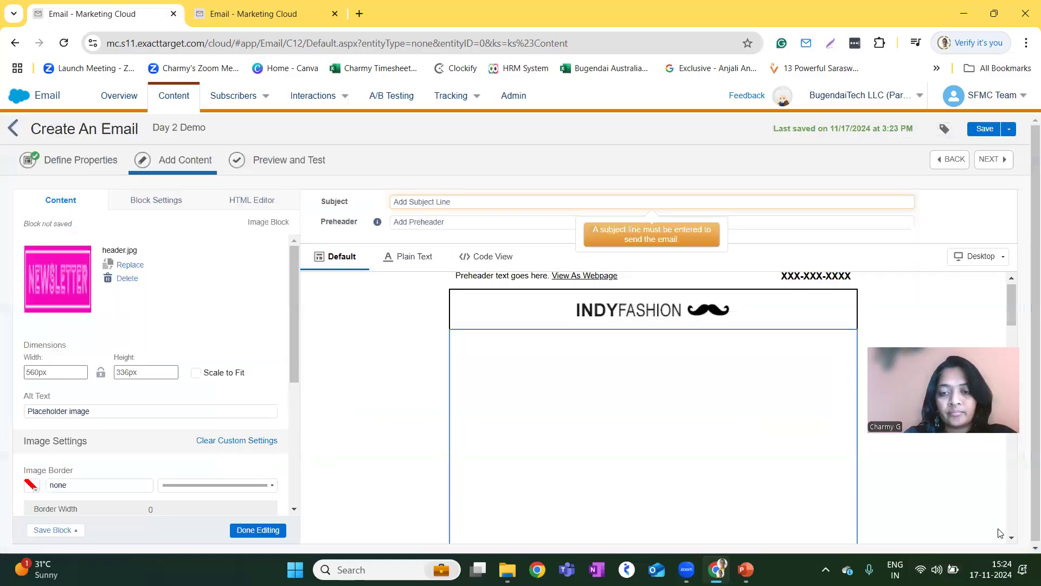
{"action": "scroll", "coordinate": [670, 460], "scroll_direction": "down", "scroll_amount": 3}
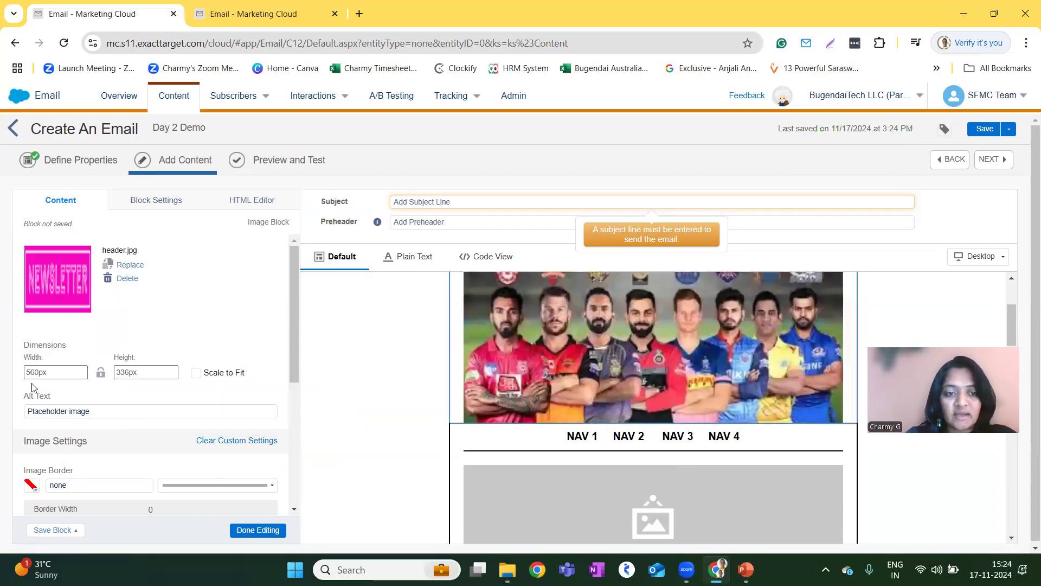
Set the banner image's alt text to "IPL Team".
{"action": "scroll", "coordinate": [143, 404], "scroll_direction": "down", "scroll_amount": 2}
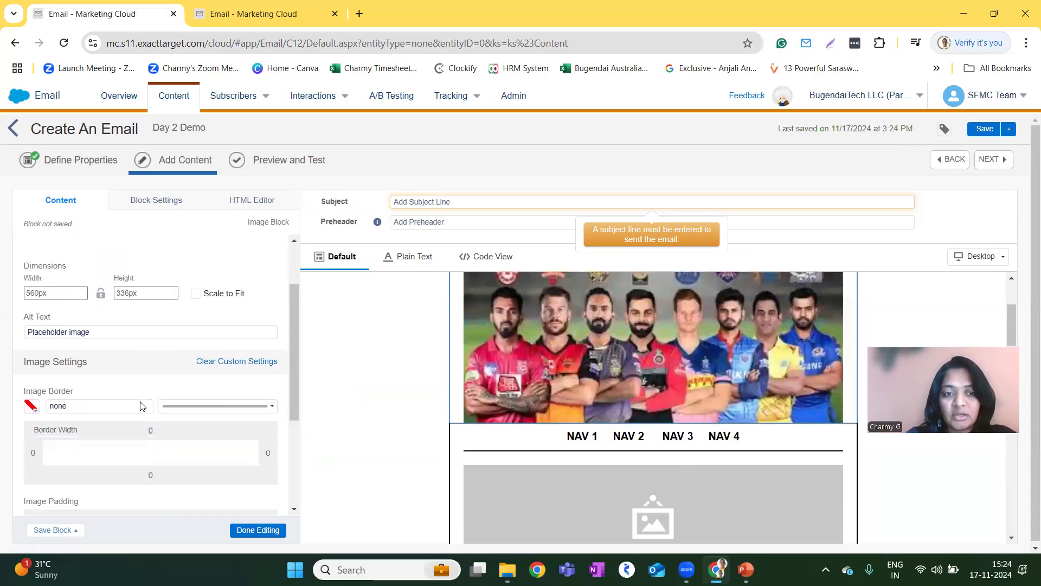
{"action": "left_click", "coordinate": [106, 331]}
{"action": "key", "text": "ctrl+a"}
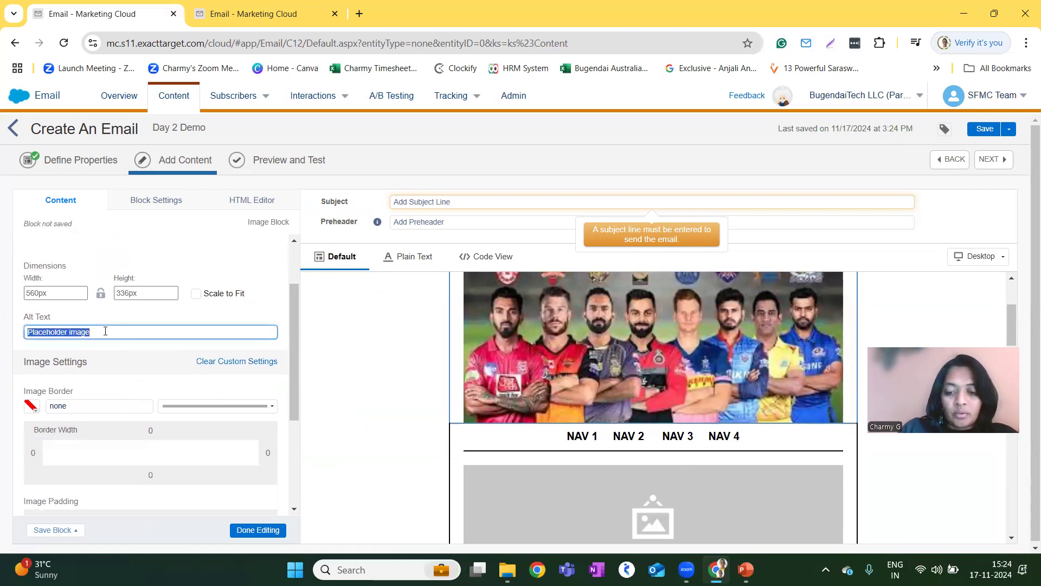
{"action": "type", "text": "IPL Team"}
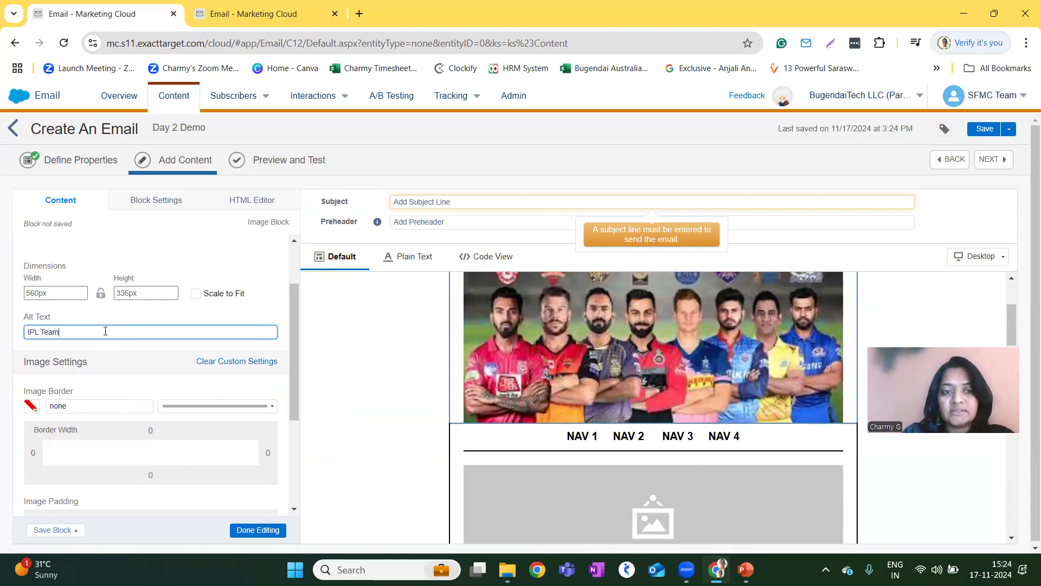
{"action": "scroll", "coordinate": [144, 367], "scroll_direction": "down", "scroll_amount": 4}
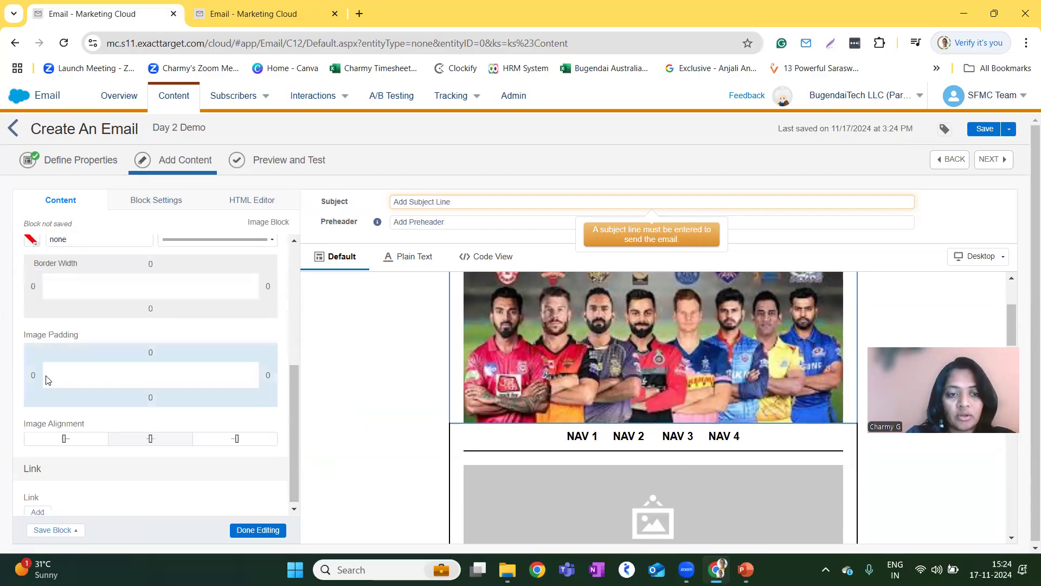
{"action": "scroll", "coordinate": [134, 512], "scroll_direction": "down", "scroll_amount": 1}
{"action": "scroll", "coordinate": [69, 479], "scroll_direction": "down", "scroll_amount": 1}
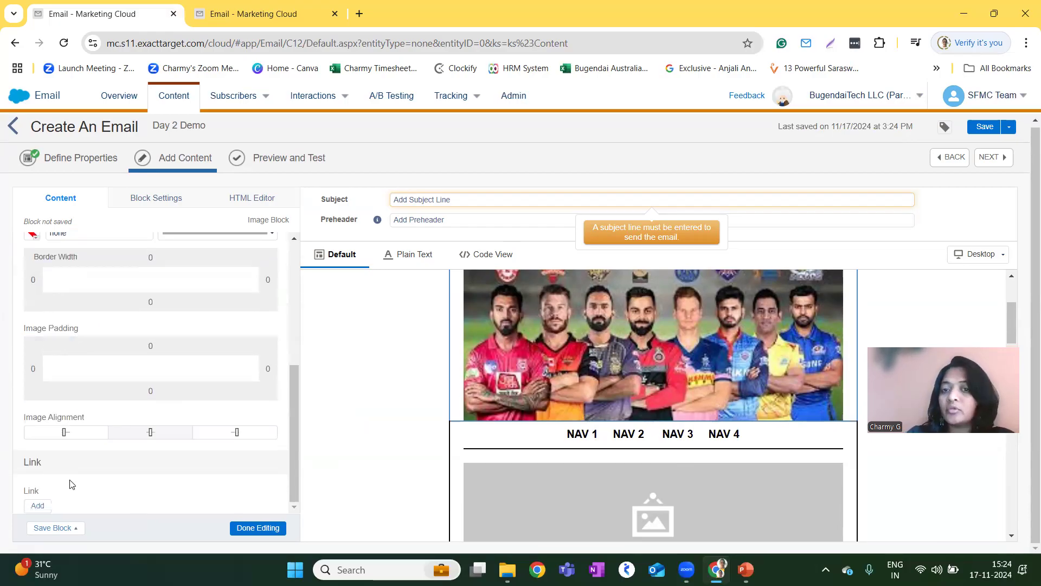
{"action": "left_click", "coordinate": [38, 506]}
{"action": "left_click", "coordinate": [465, 227]}
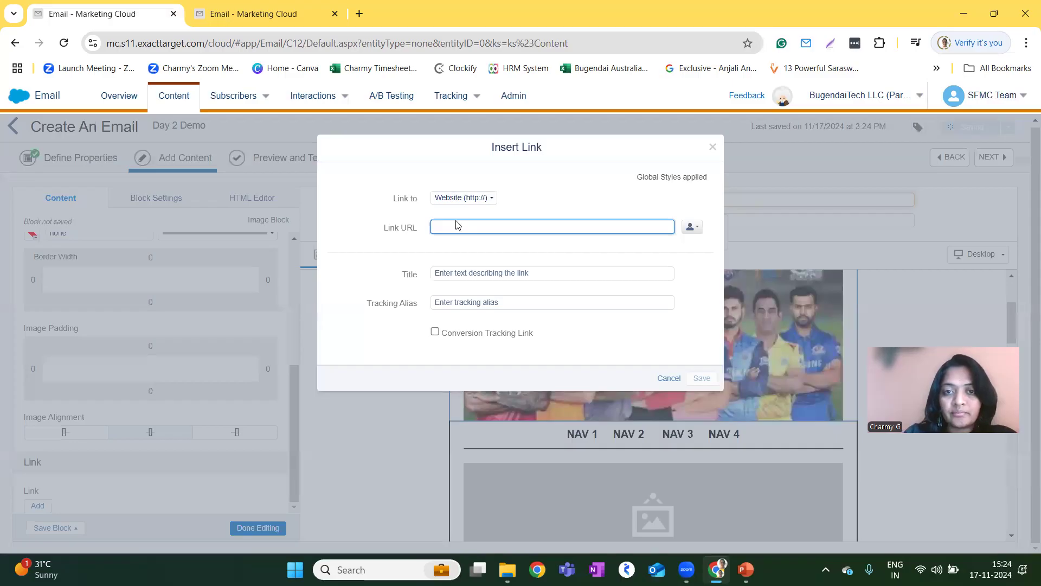
{"action": "type", "text": "www.bugend"}
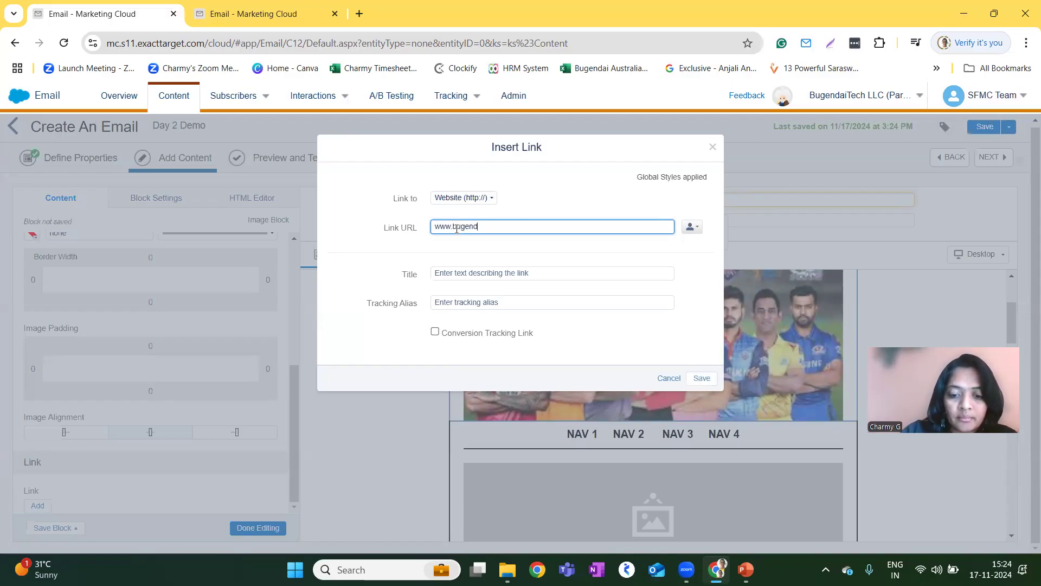
{"action": "type", "text": "aitech.com"}
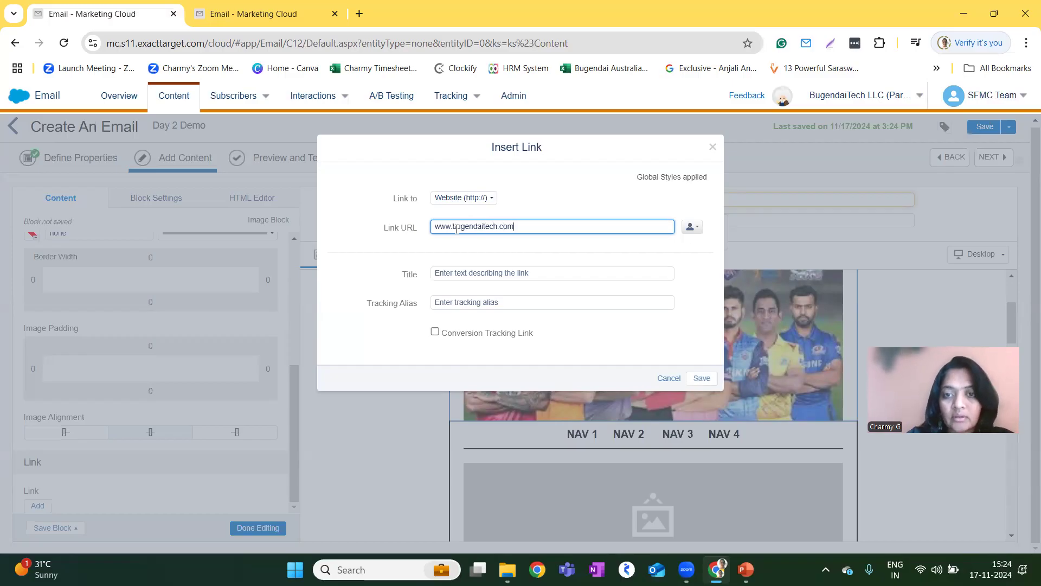
Title the link "BugendaiTech Website", enable it as a conversion tracking link and save it.
{"action": "left_click", "coordinate": [515, 273]}
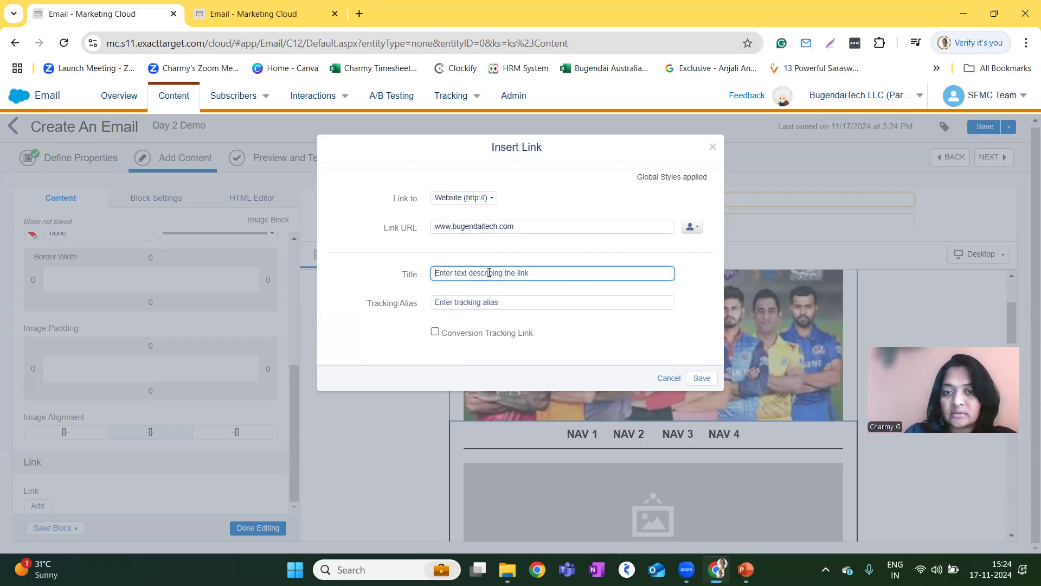
{"action": "type", "text": "Bugendai"}
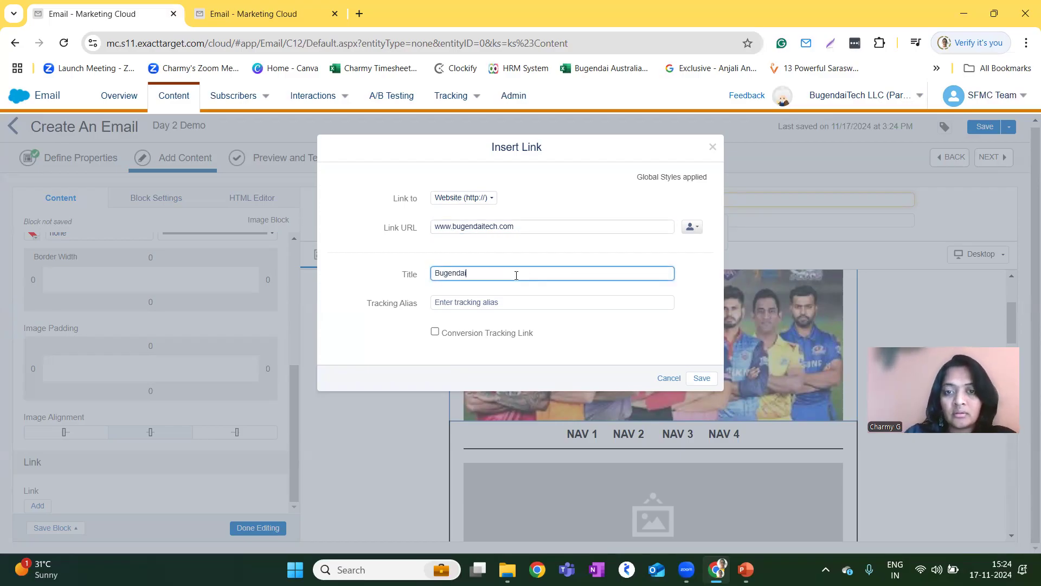
{"action": "type", "text": "Tech Website"}
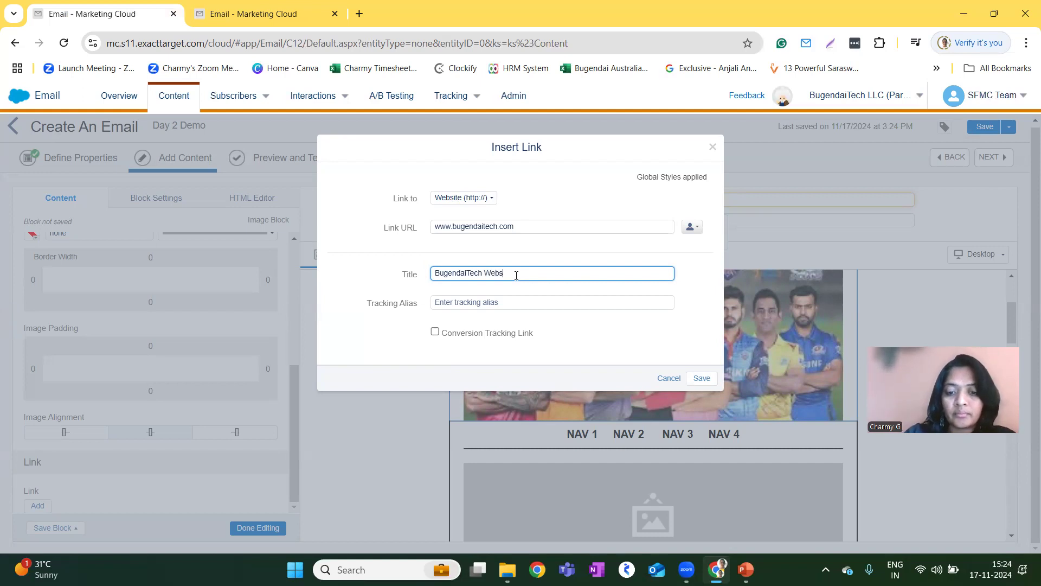
{"action": "left_click", "coordinate": [435, 332]}
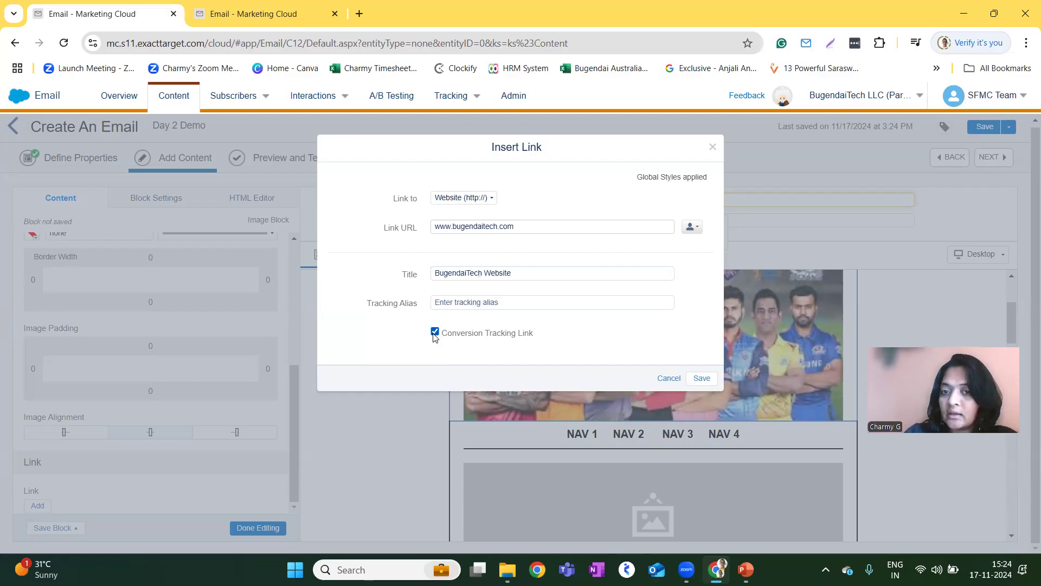
{"action": "left_click", "coordinate": [700, 380]}
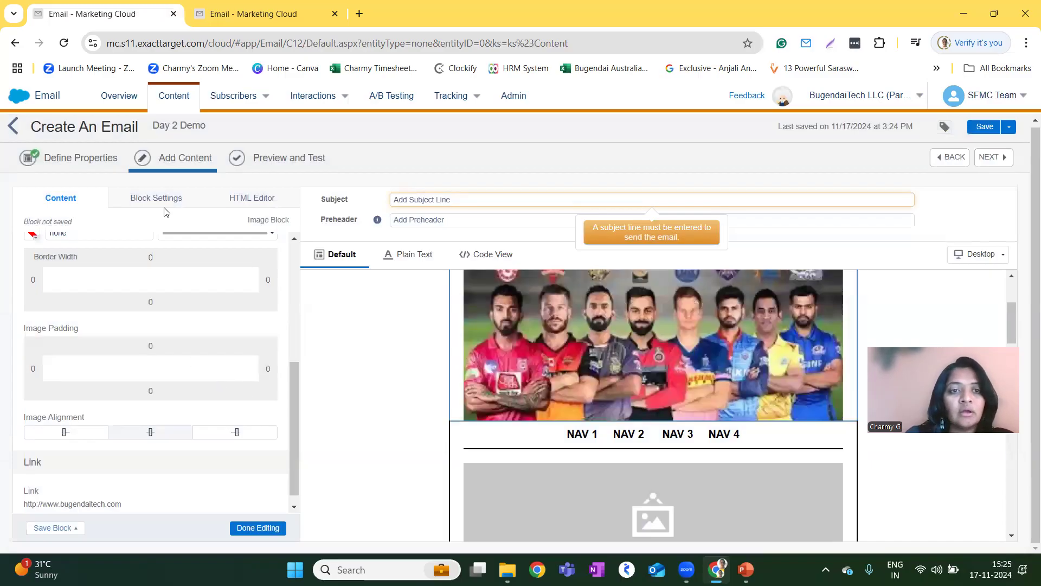
Review the banner block's border, spacing settings and HTML code, and finish editing the block.
{"action": "left_click", "coordinate": [157, 199]}
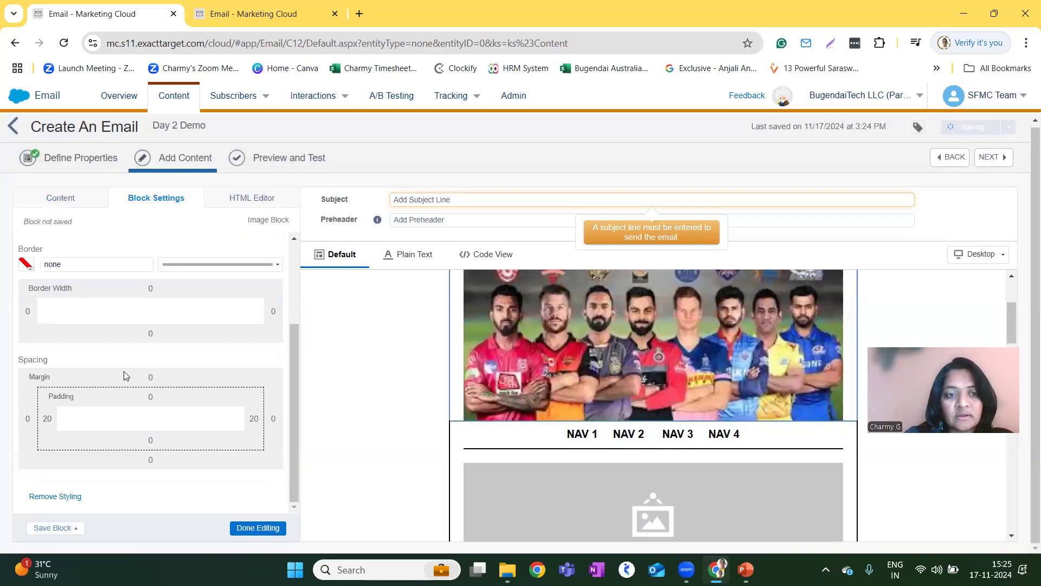
{"action": "scroll", "coordinate": [589, 447], "scroll_direction": "up", "scroll_amount": 1}
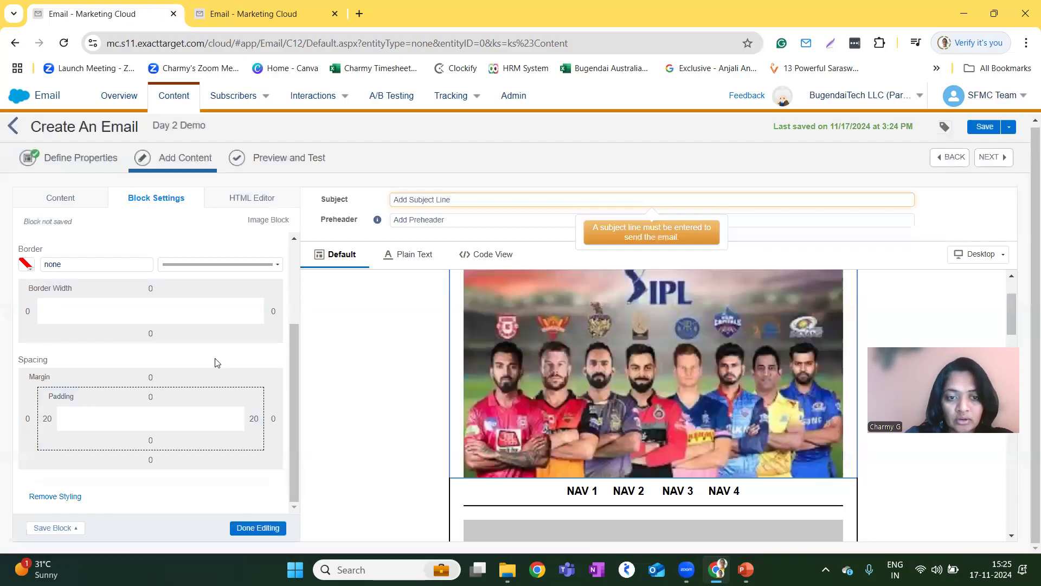
{"action": "left_click", "coordinate": [238, 201]}
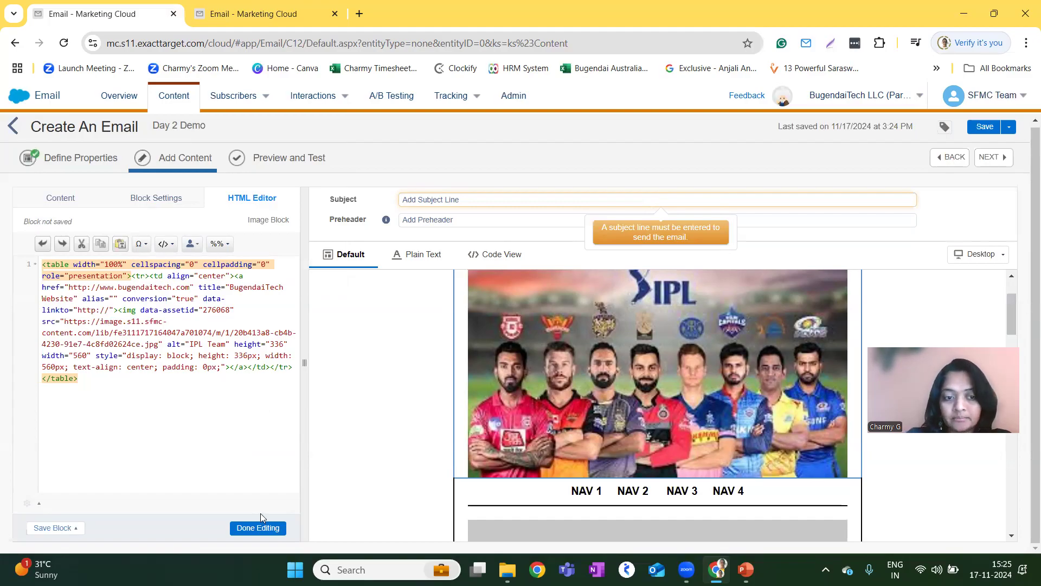
{"action": "left_click", "coordinate": [257, 527]}
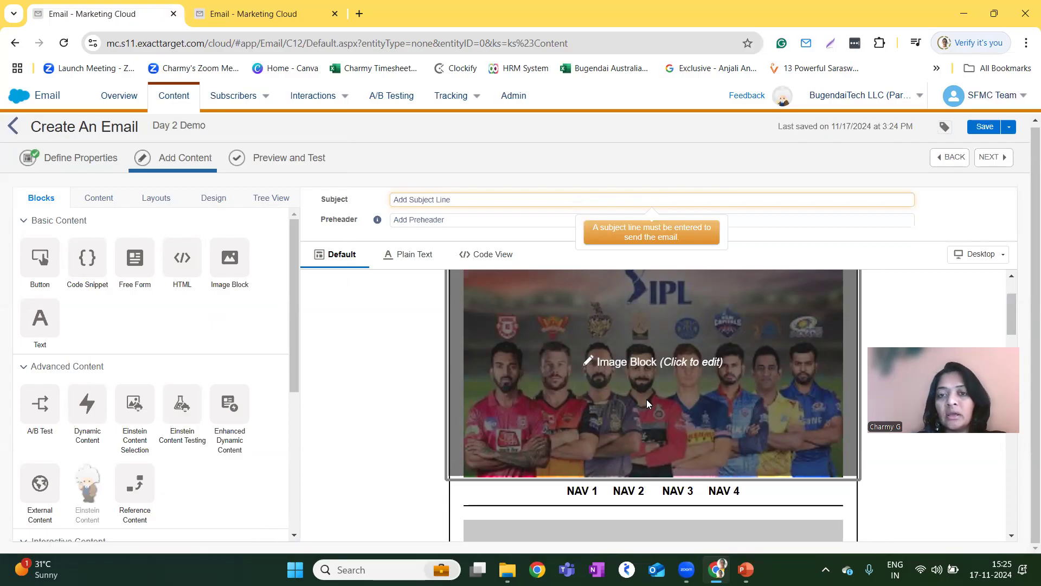
Save the banner image block as new Content Builder content named "IPL email banner".
{"action": "left_click", "coordinate": [646, 399]}
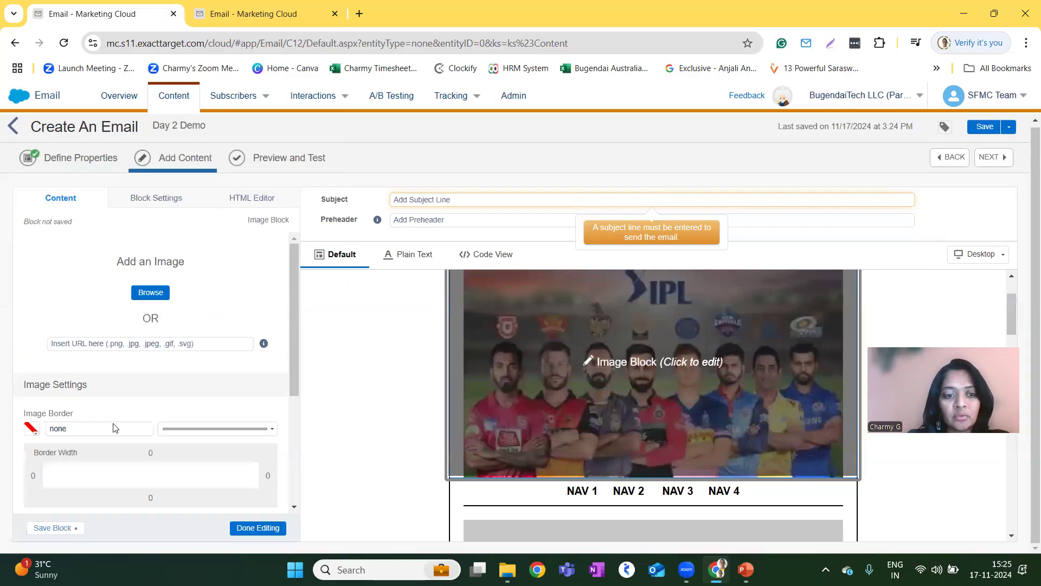
{"action": "left_click", "coordinate": [55, 530]}
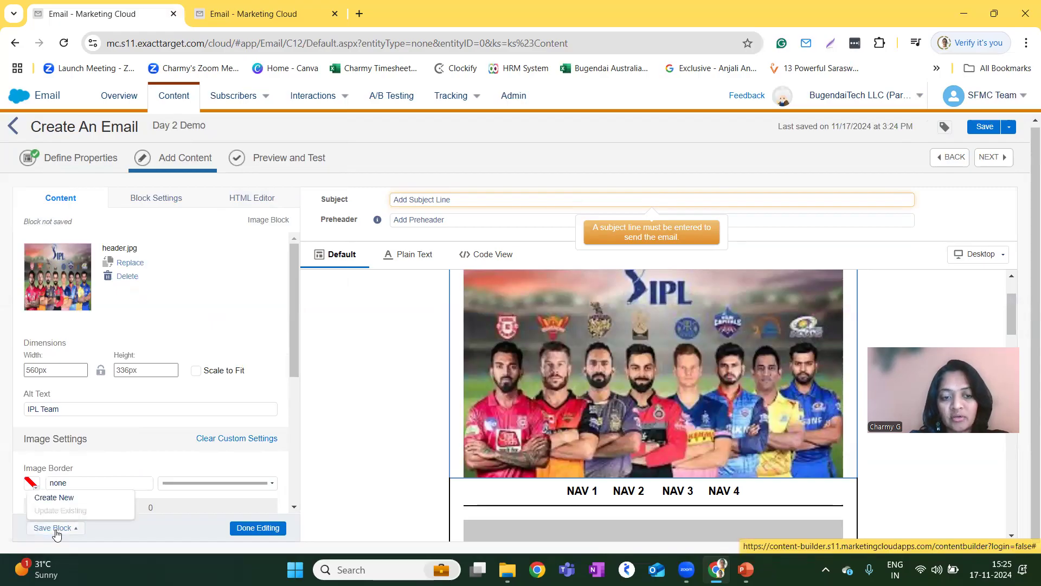
{"action": "left_click", "coordinate": [53, 498]}
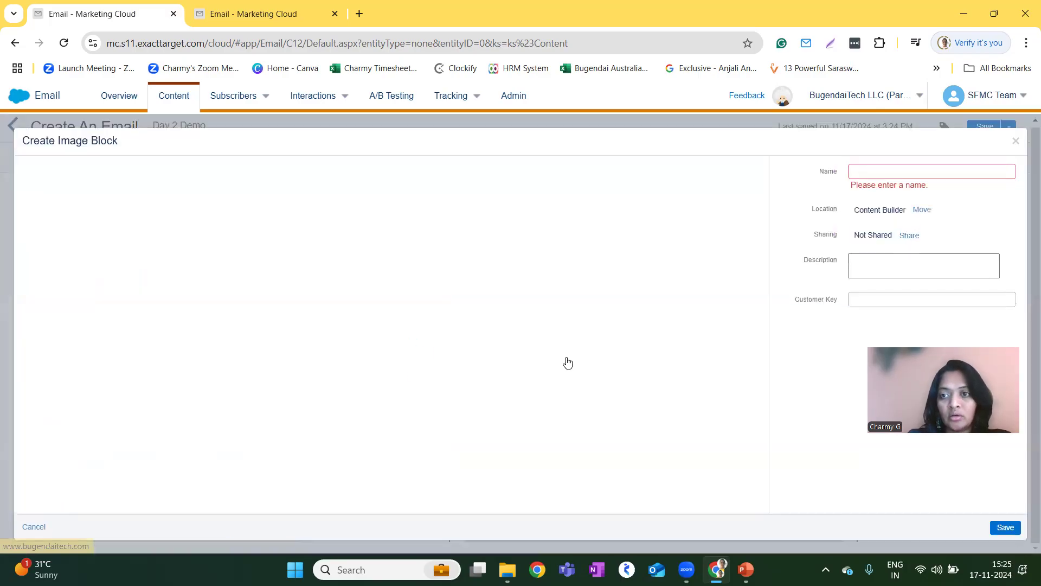
{"action": "left_click", "coordinate": [879, 170]}
{"action": "type", "text": "IPL email banner"}
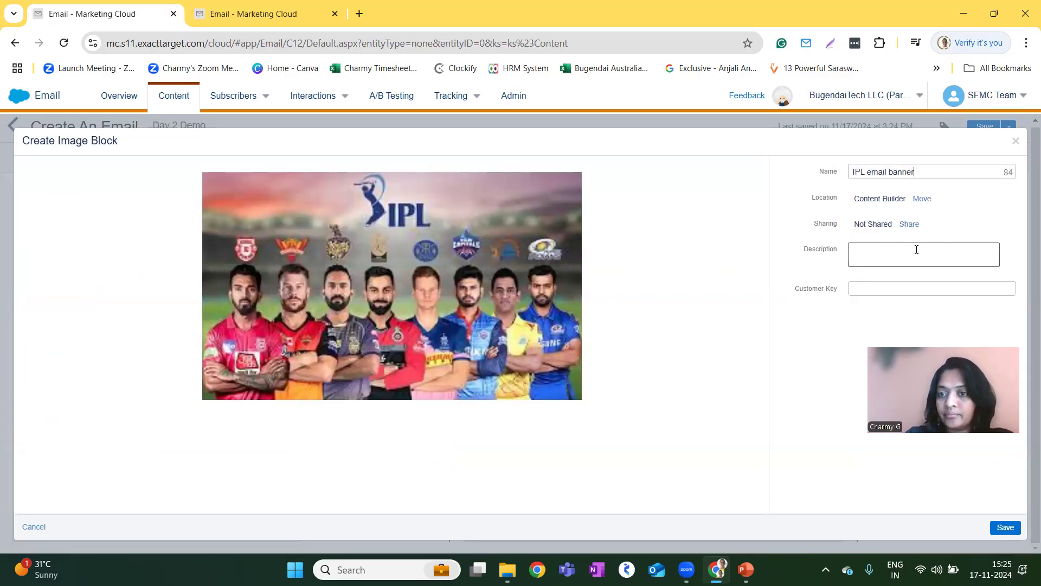
{"action": "left_click", "coordinate": [1013, 529]}
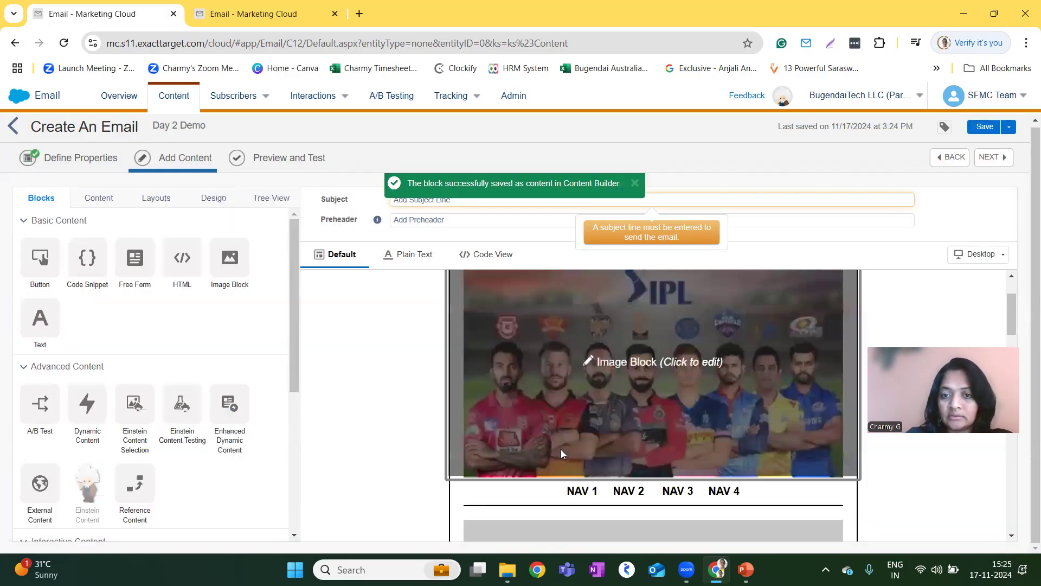
Insert the saved IPL email banner and Email Banner content blocks above the placeholder image in the top content area.
{"action": "scroll", "coordinate": [506, 377], "scroll_direction": "down", "scroll_amount": 2}
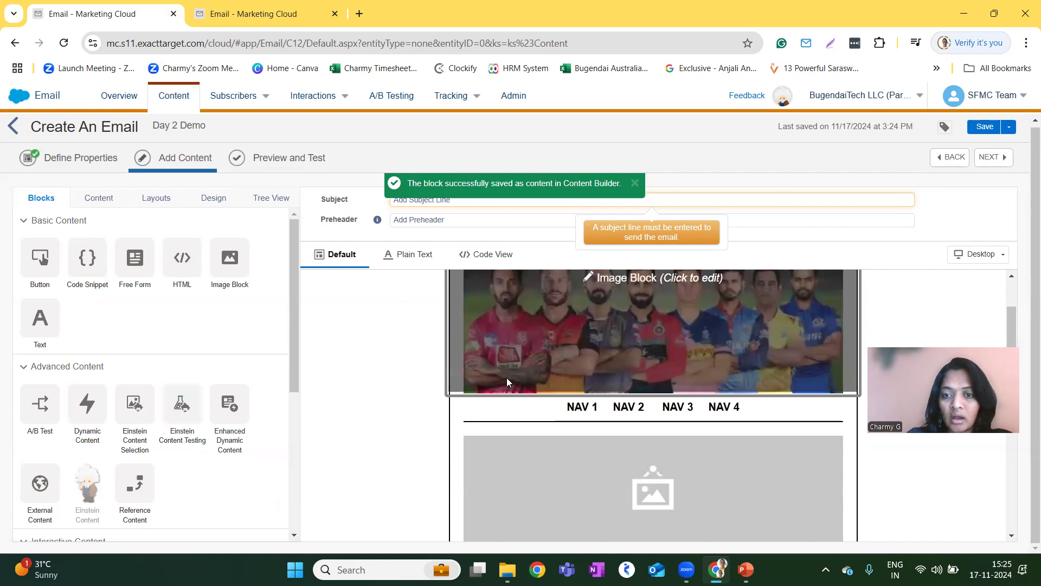
{"action": "scroll", "coordinate": [506, 377], "scroll_direction": "down", "scroll_amount": 3}
{"action": "scroll", "coordinate": [506, 377], "scroll_direction": "up", "scroll_amount": 2}
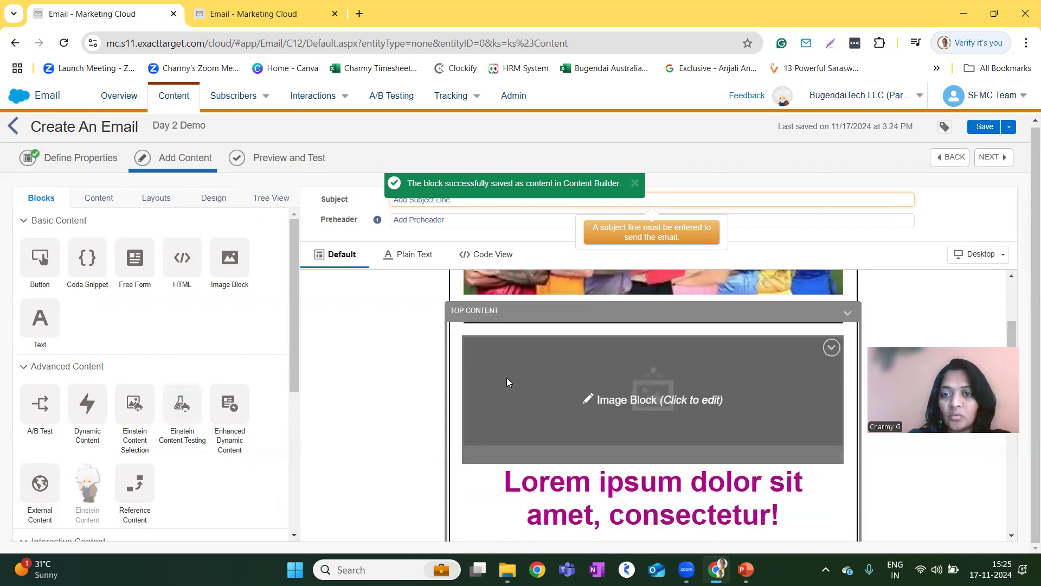
{"action": "left_click", "coordinate": [626, 407]}
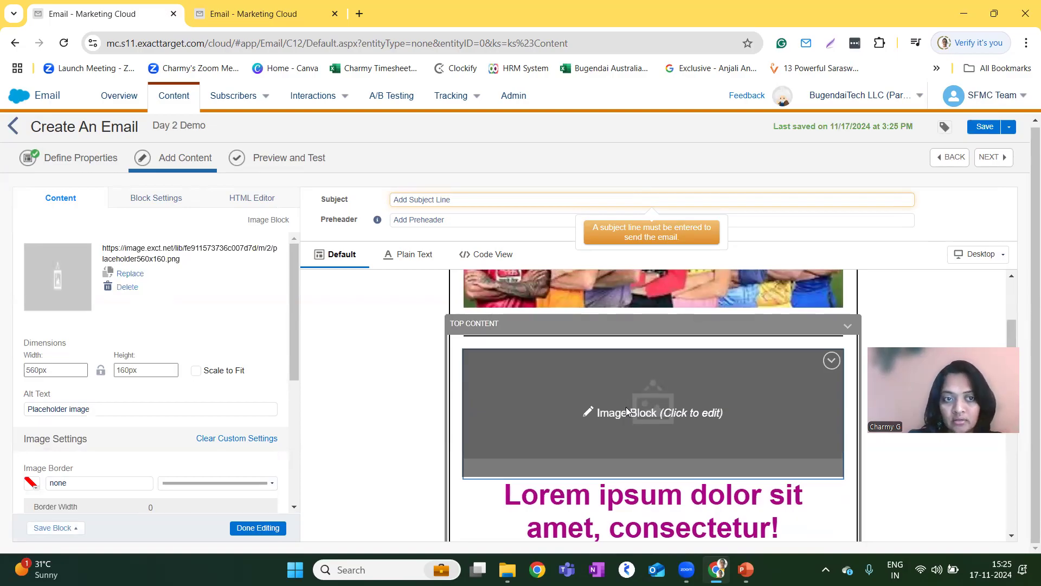
{"action": "left_click", "coordinate": [398, 411]}
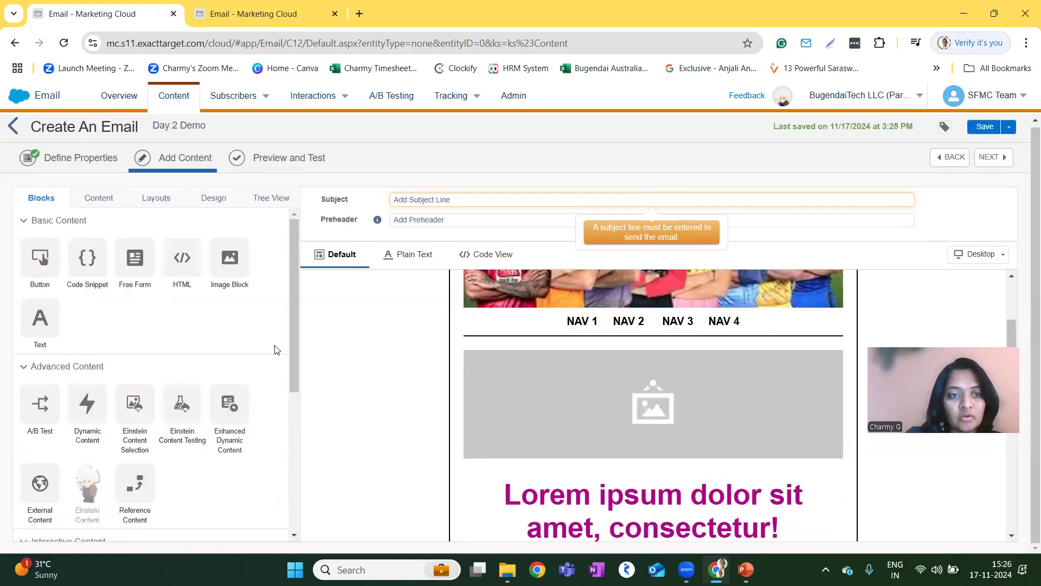
{"action": "left_click", "coordinate": [103, 203]}
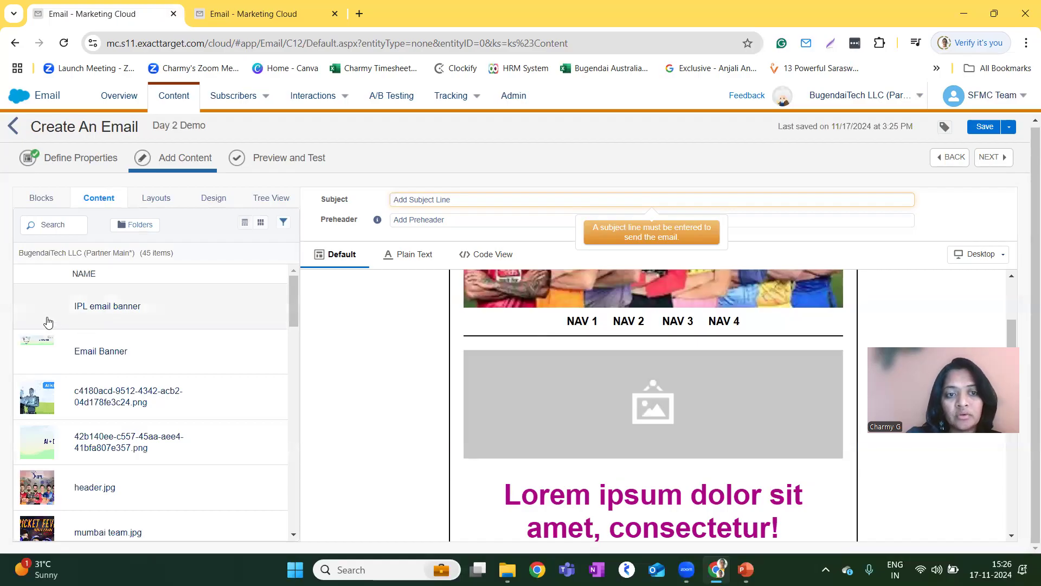
{"action": "left_click_drag", "start_coordinate": [101, 325], "coordinate": [509, 394]}
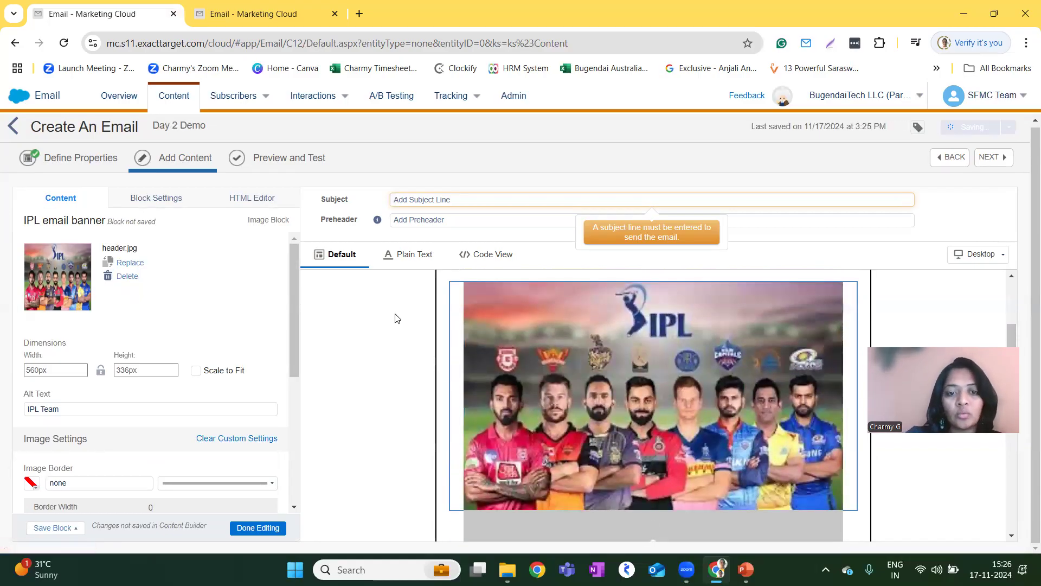
{"action": "left_click", "coordinate": [249, 528]}
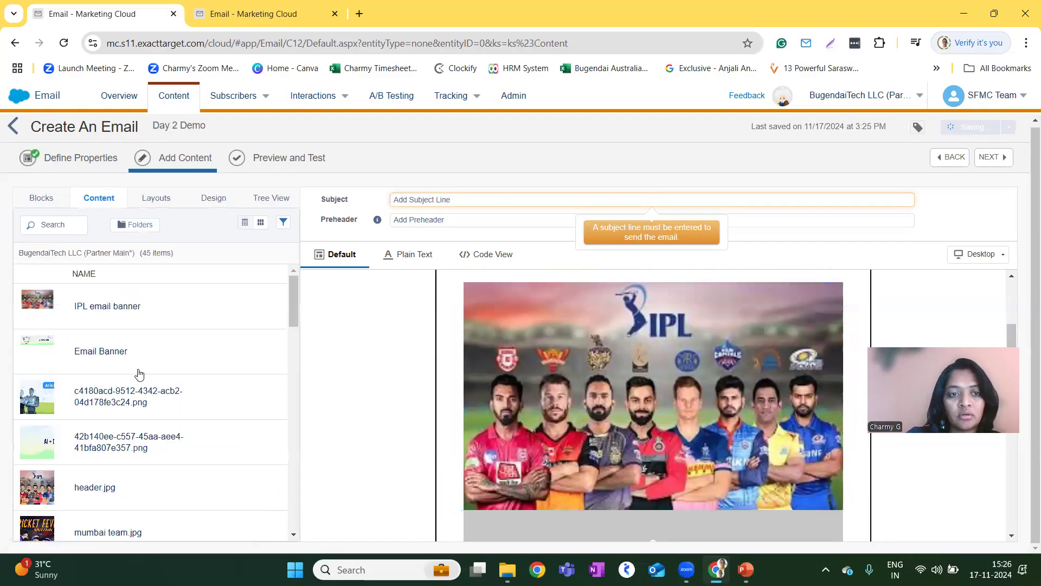
{"action": "left_click_drag", "start_coordinate": [116, 356], "coordinate": [520, 496]}
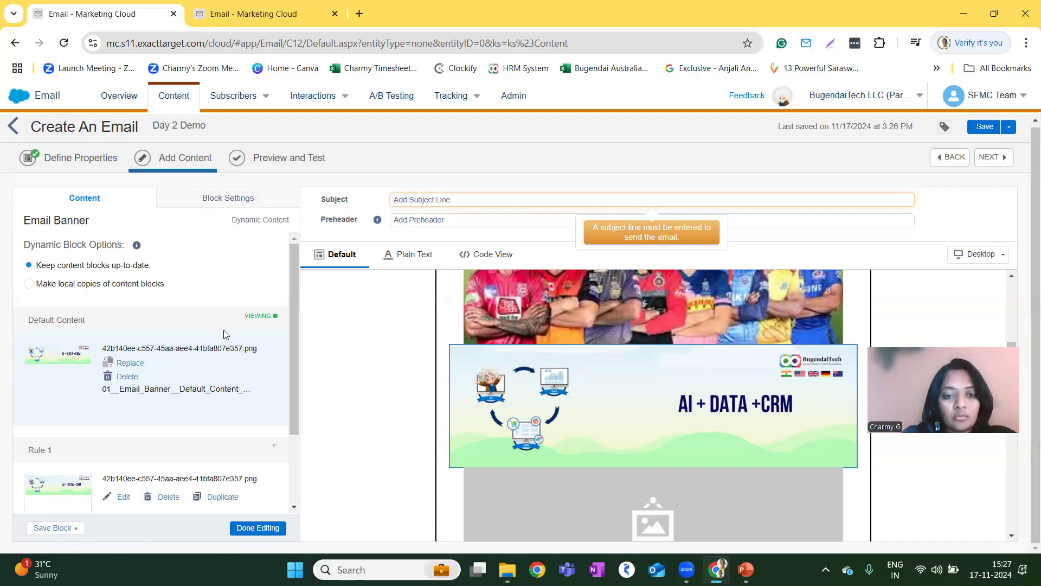
{"action": "left_click", "coordinate": [258, 528]}
Replace the placeholder paragraph under the main heading with "This is the Test Email" and finish editing the text block.
{"action": "scroll", "coordinate": [607, 466], "scroll_direction": "down", "scroll_amount": 1}
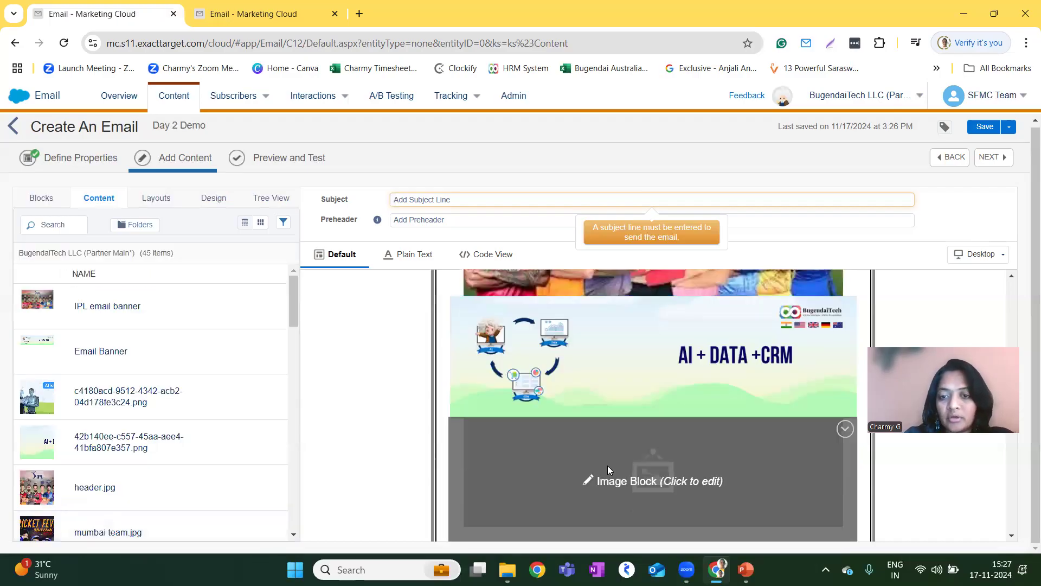
{"action": "scroll", "coordinate": [607, 465], "scroll_direction": "down", "scroll_amount": 4}
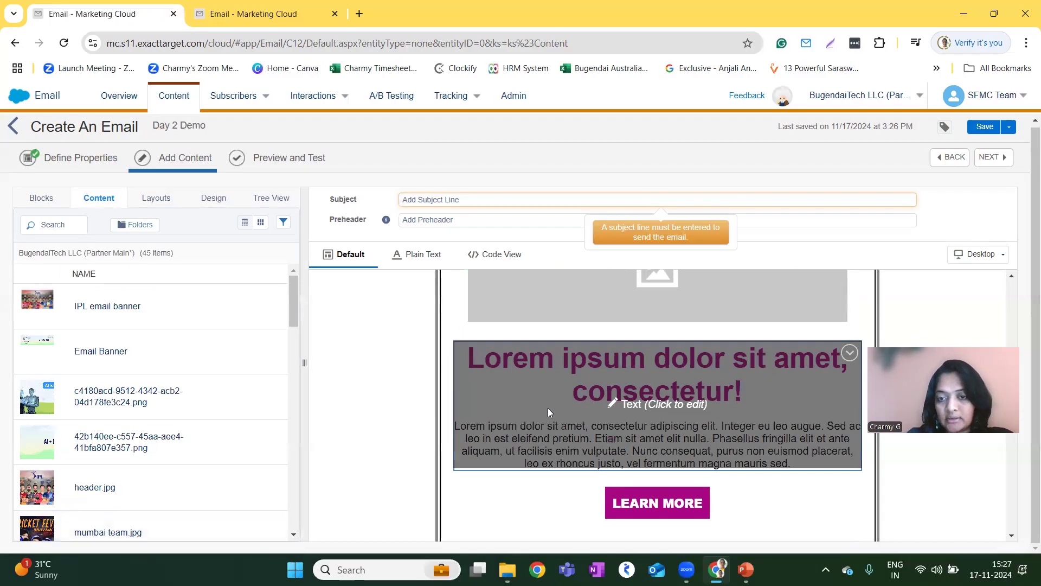
{"action": "left_click", "coordinate": [589, 389]}
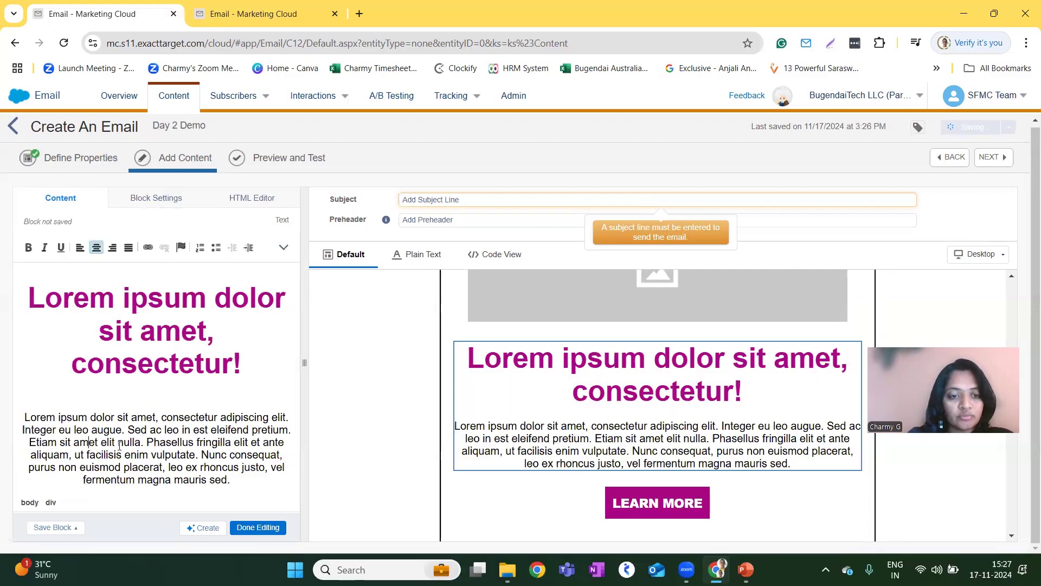
{"action": "left_click_drag", "start_coordinate": [284, 487], "coordinate": [41, 415]}
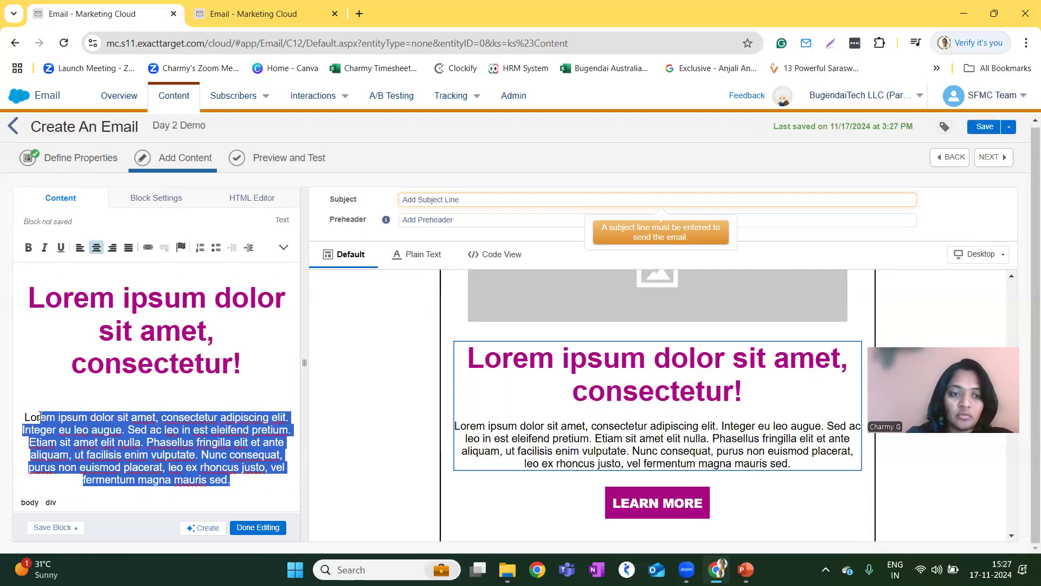
{"action": "type", "text": "Lor"}
{"action": "key", "text": "BackSpace"}
{"action": "key", "text": "BackSpace"}
{"action": "key", "text": "BackSpace"}
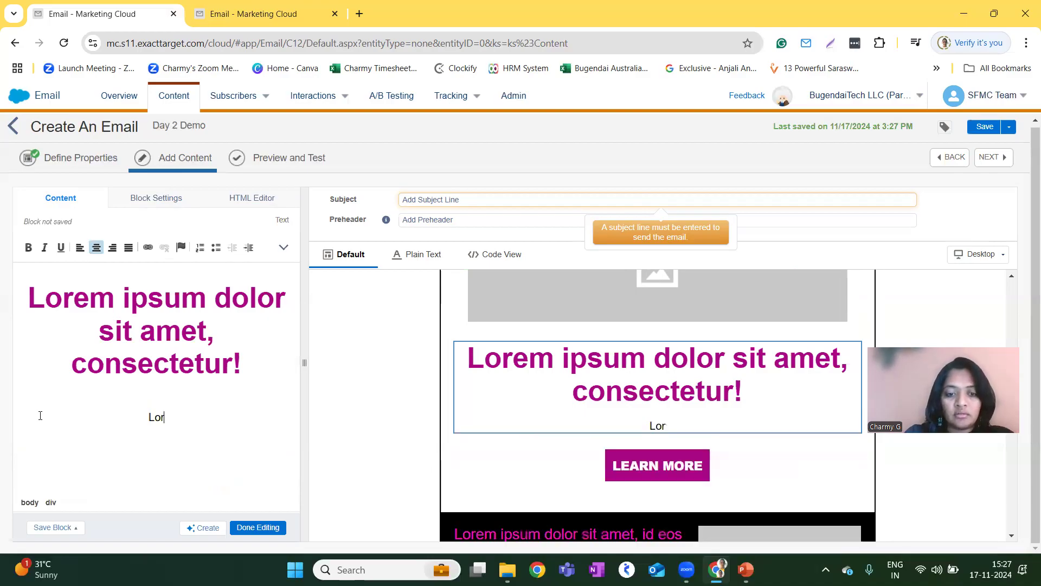
{"action": "type", "text": "Th"}
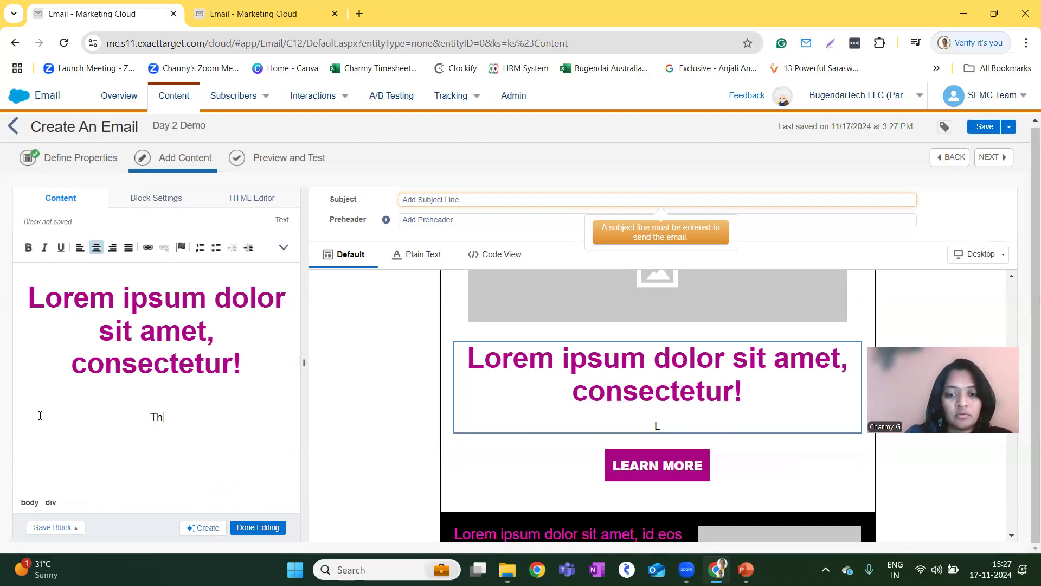
{"action": "type", "text": "is is the Test Email"}
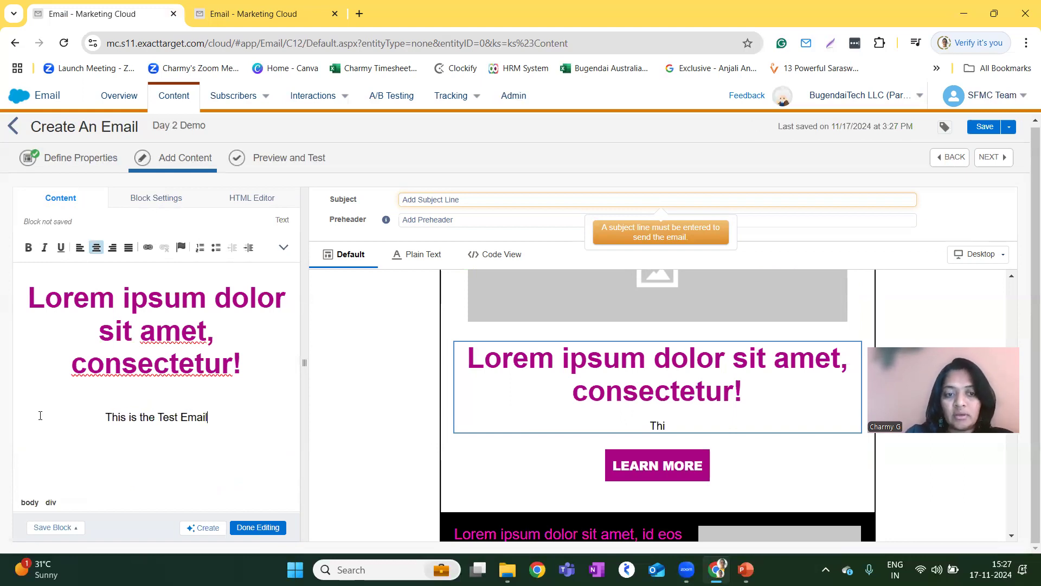
{"action": "left_click", "coordinate": [256, 528]}
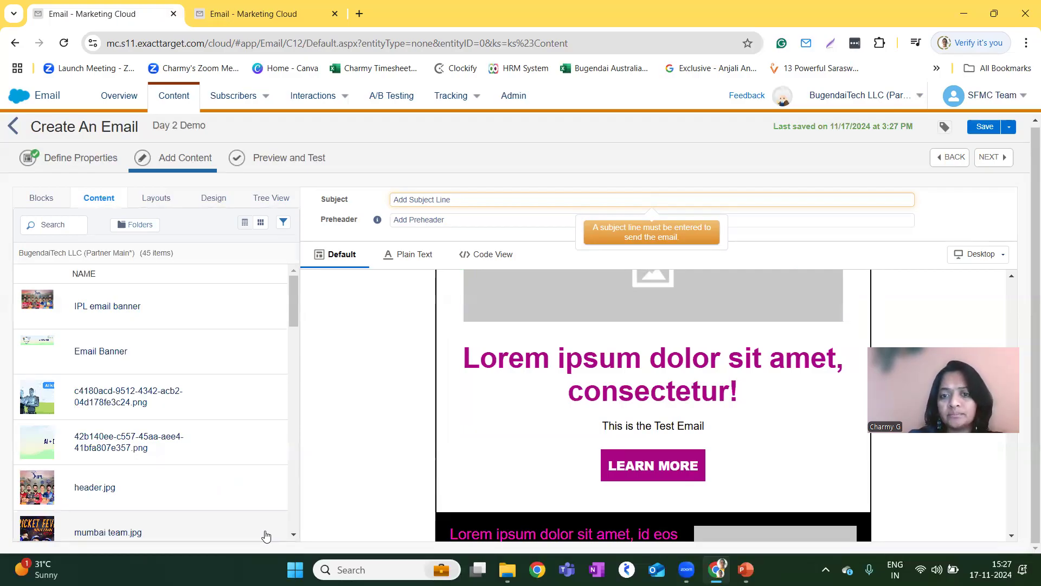
Reopen the text block and add "Hello" before the sentence "This is the Test Email".
{"action": "left_click", "coordinate": [569, 520]}
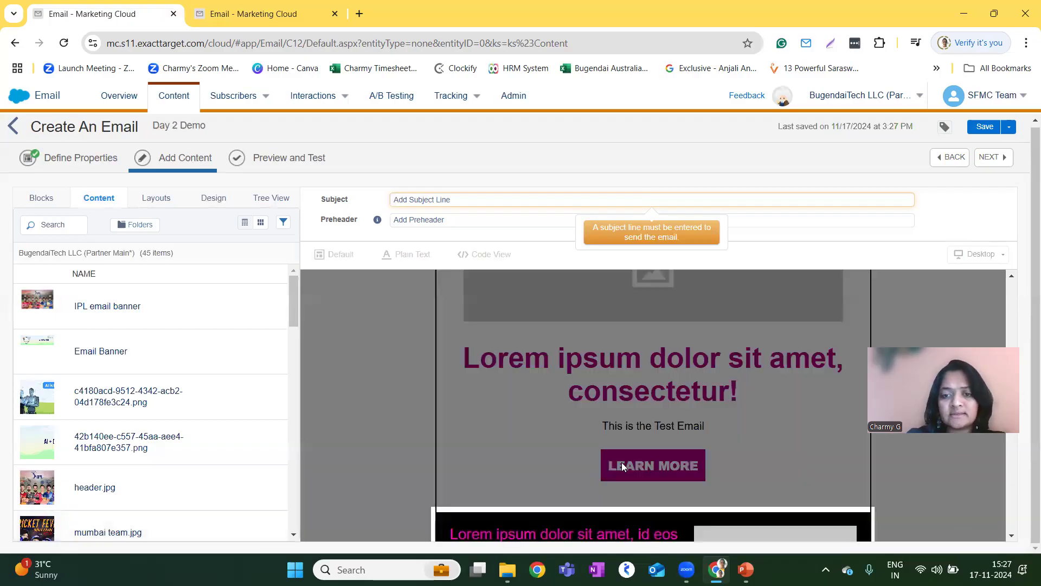
{"action": "left_click", "coordinate": [646, 422]}
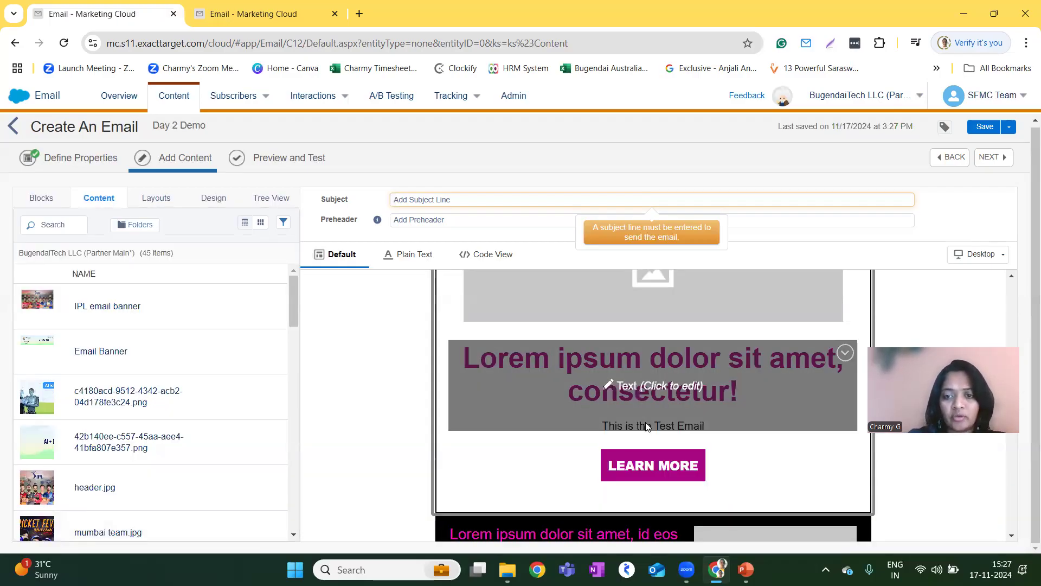
{"action": "left_click", "coordinate": [647, 426]}
{"action": "left_click", "coordinate": [218, 413]}
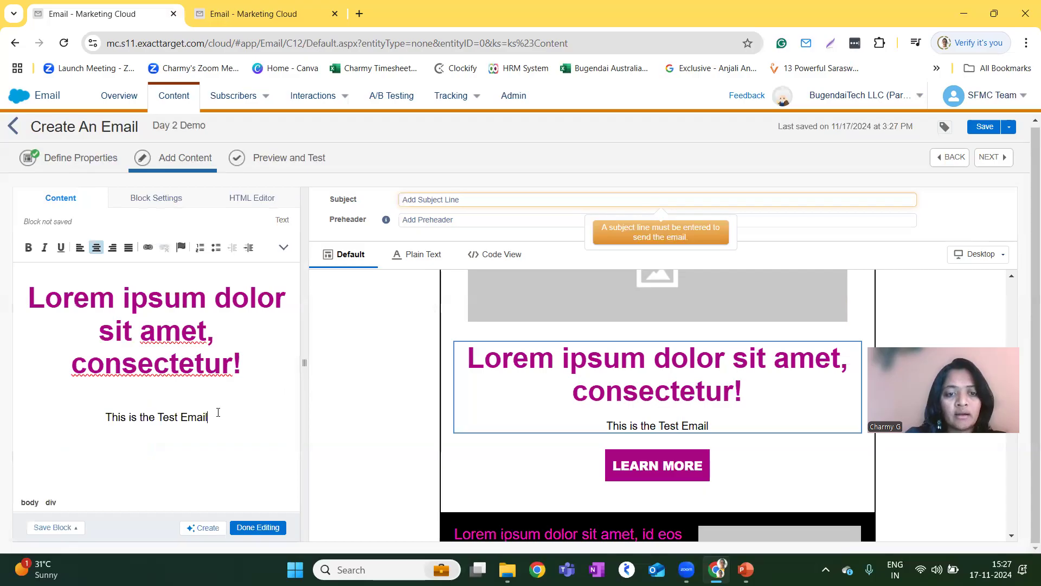
{"action": "left_click", "coordinate": [103, 418]}
{"action": "type", "text": "hello"}
{"action": "key", "text": "BackSpace"}
{"action": "key", "text": "BackSpace"}
{"action": "key", "text": "BackSpace"}
{"action": "key", "text": "BackSpace"}
{"action": "key", "text": "BackSpace"}
{"action": "key", "text": "BackSpace"}
{"action": "type", "text": "Hello"}
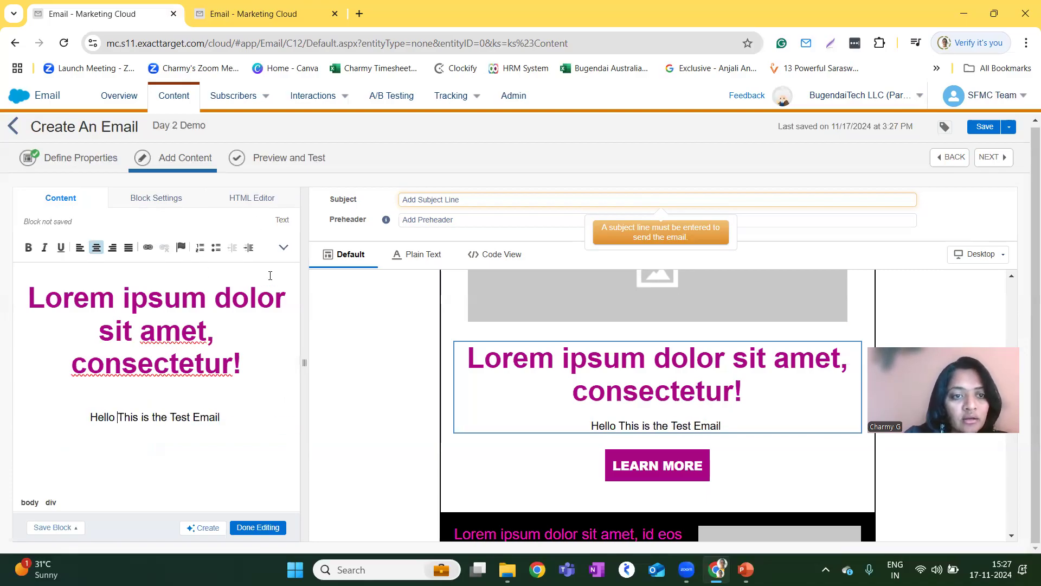
Insert the First Name profile attribute after "Hello", followed by a comma and a line break.
{"action": "left_click", "coordinate": [283, 247]}
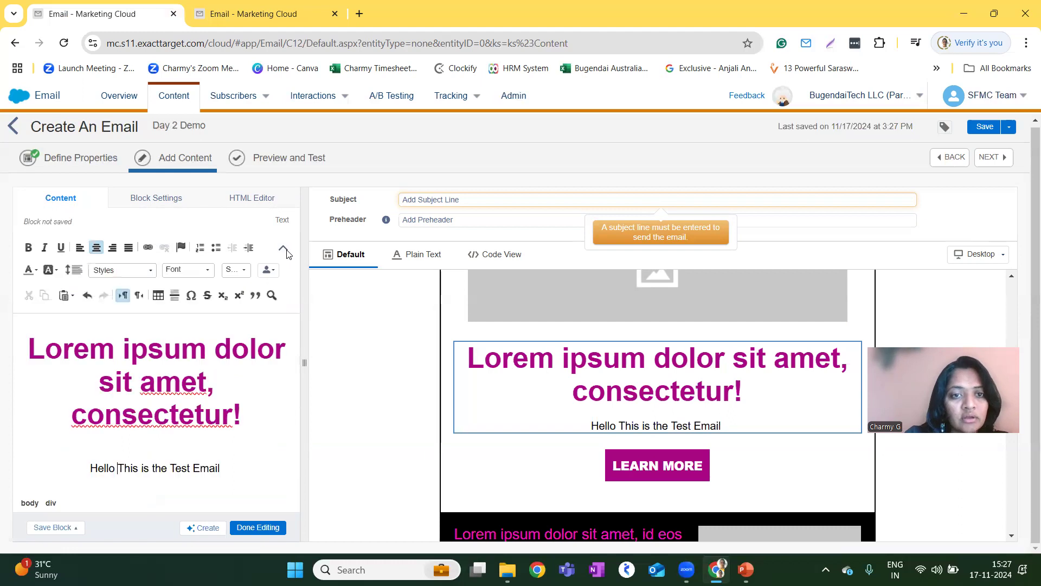
{"action": "left_click", "coordinate": [267, 269]}
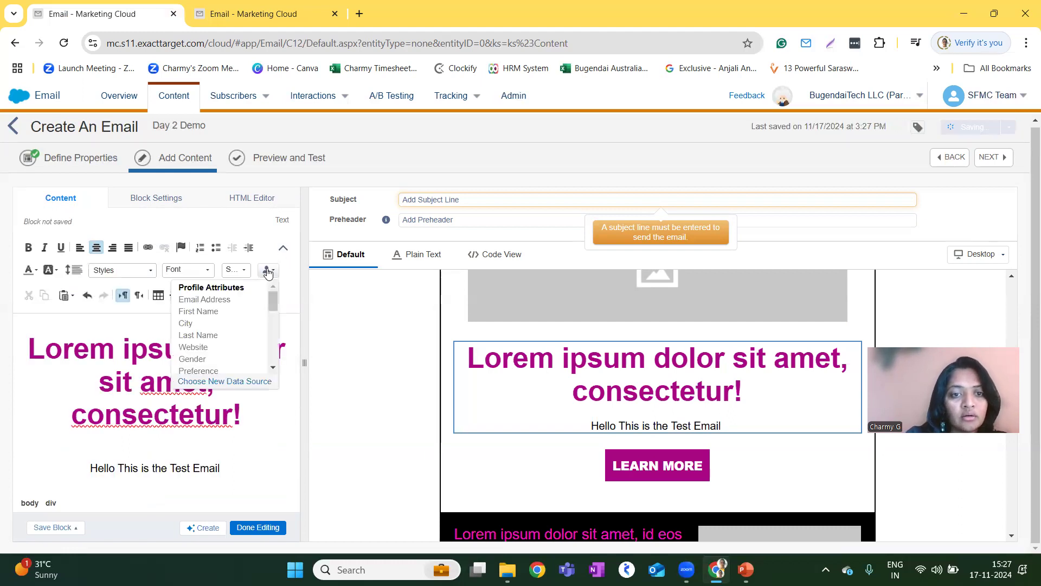
{"action": "left_click", "coordinate": [220, 312]}
{"action": "type", "text": ","}
{"action": "key", "text": "Return"}
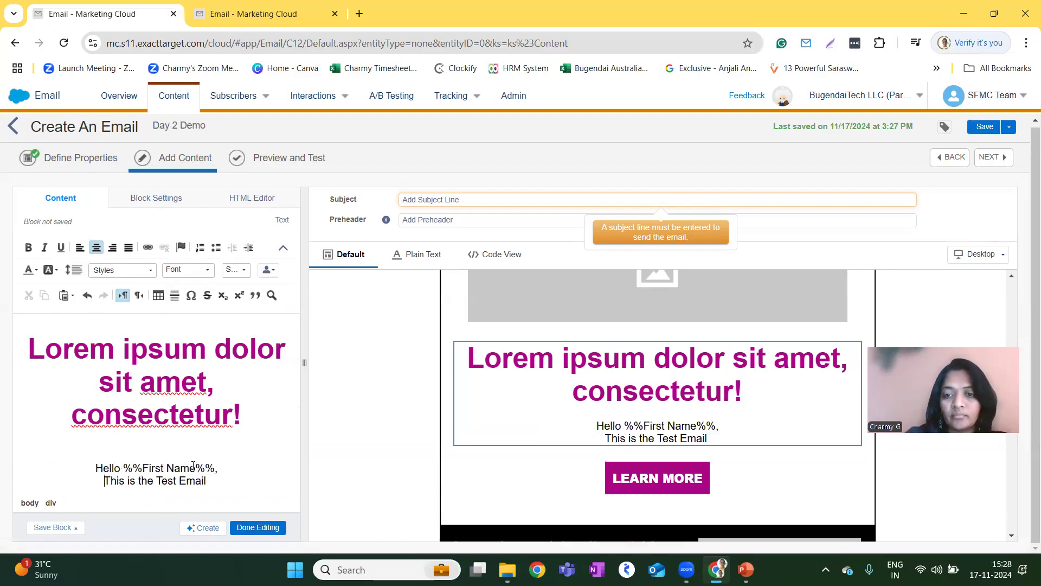
Browse the available personalization attributes and choose the BT SFMC Test DE data extension as a new data source for the text block.
{"action": "left_click", "coordinate": [268, 271]}
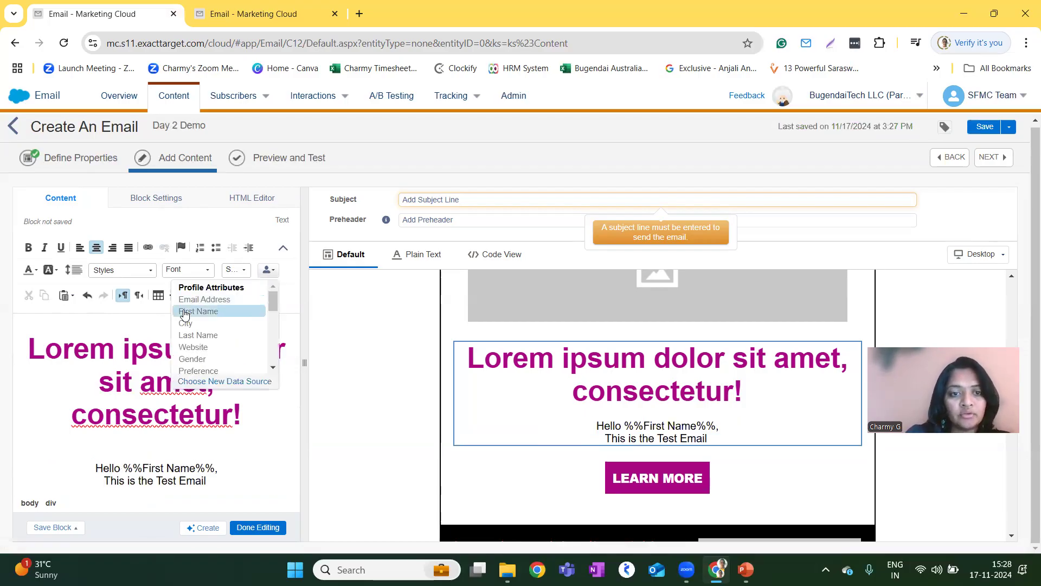
{"action": "scroll", "coordinate": [231, 324], "scroll_direction": "down", "scroll_amount": 5}
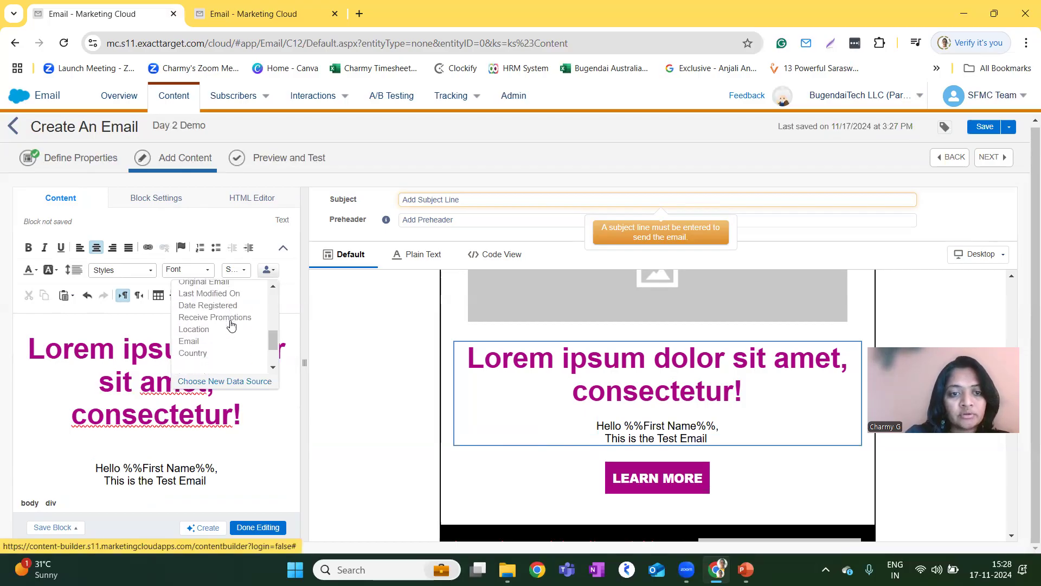
{"action": "scroll", "coordinate": [222, 333], "scroll_direction": "down", "scroll_amount": 1}
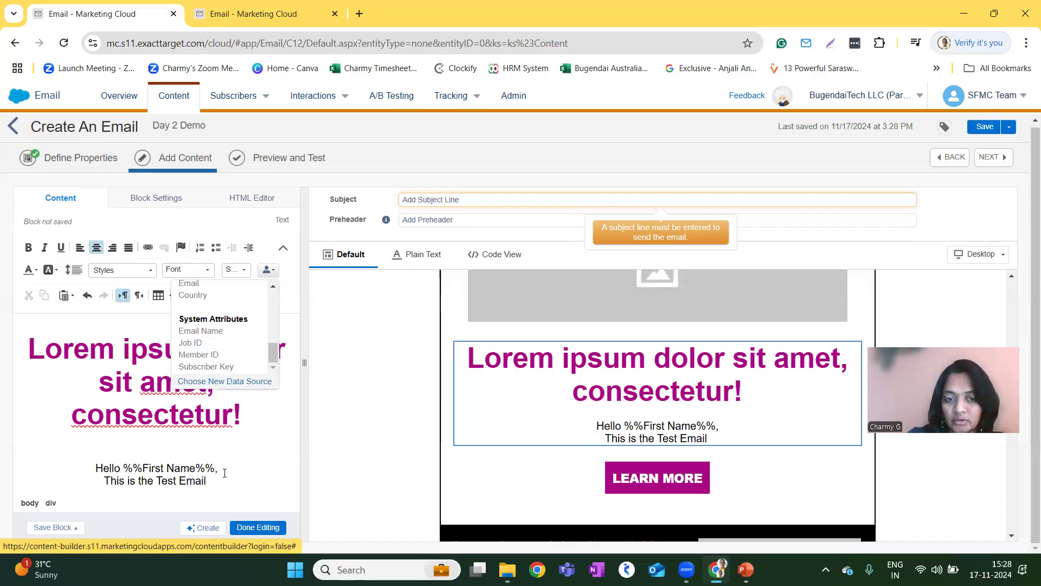
{"action": "scroll", "coordinate": [206, 334], "scroll_direction": "up", "scroll_amount": 5}
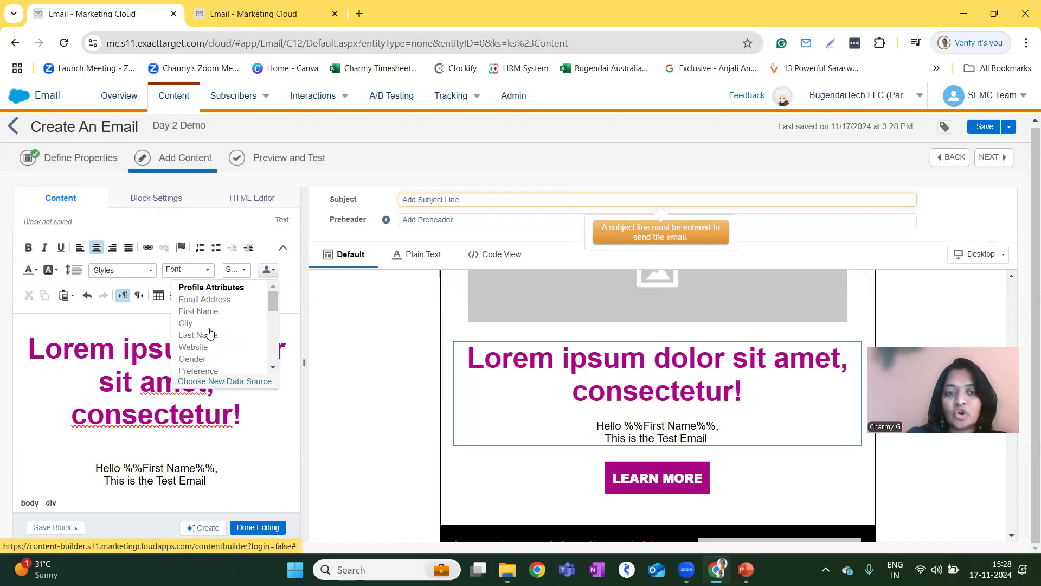
{"action": "left_click", "coordinate": [217, 381]}
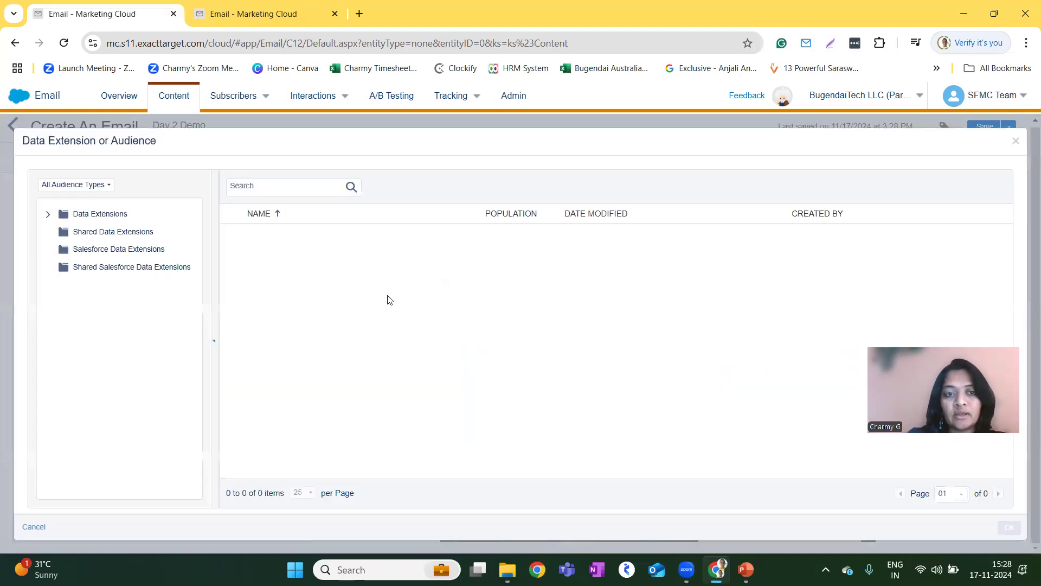
{"action": "left_click", "coordinate": [79, 215]}
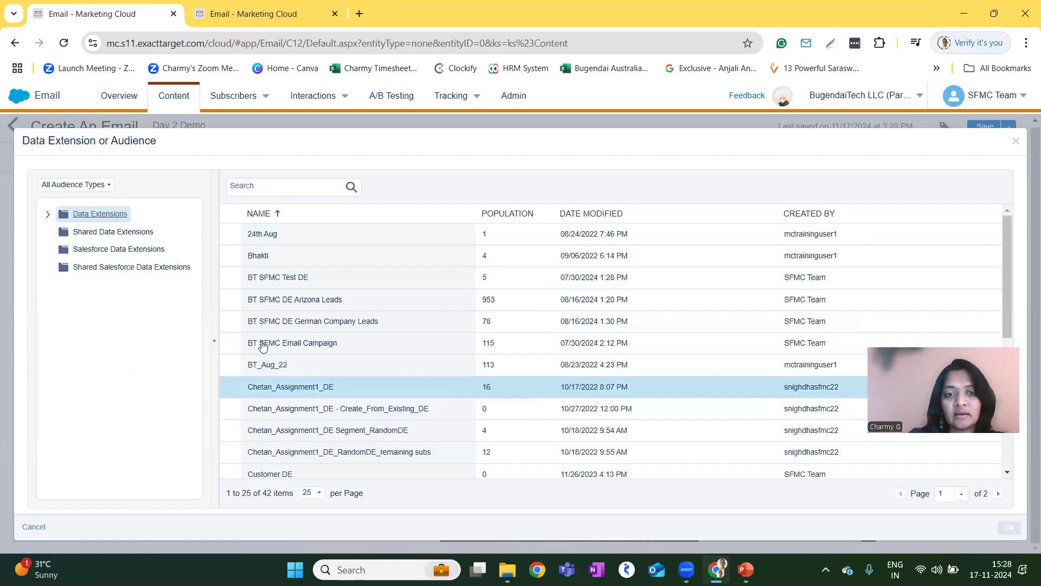
{"action": "left_click", "coordinate": [266, 279]}
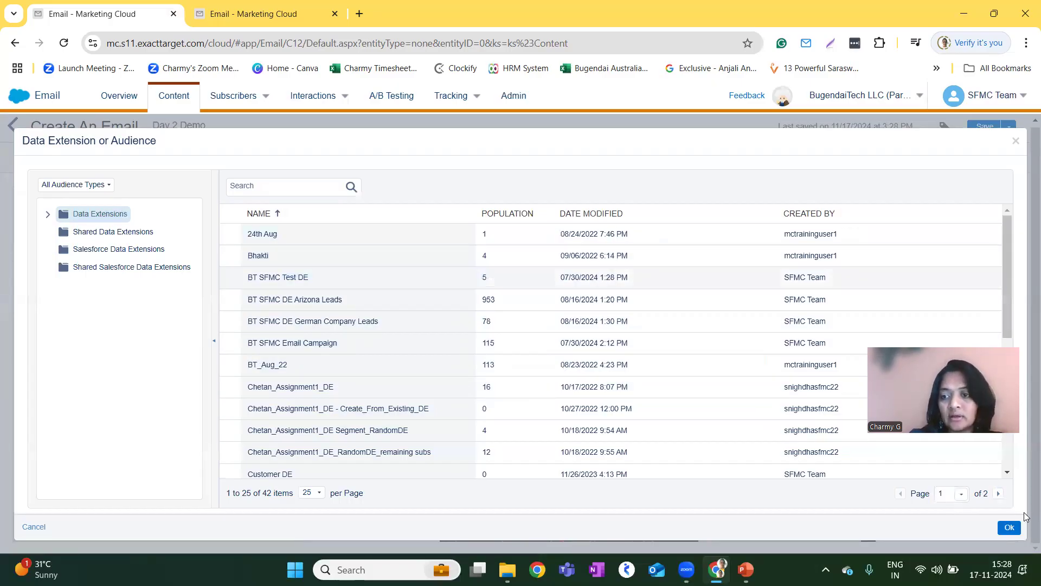
{"action": "left_click", "coordinate": [1013, 527]}
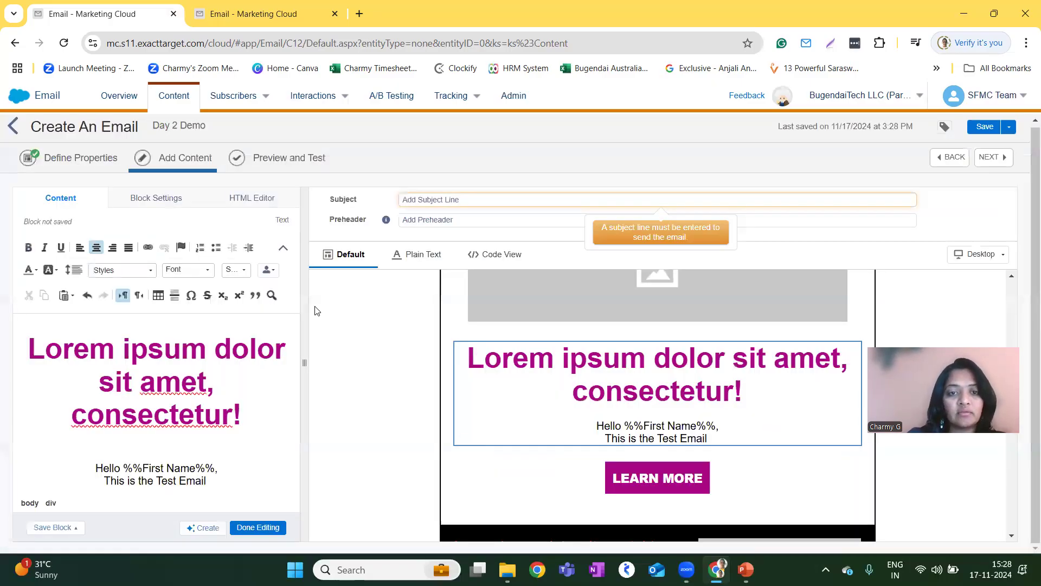
Insert the Name attribute from BT SFMC Test DE before "This is the Test Email", add a comma, and finish editing the text block.
{"action": "left_click", "coordinate": [267, 270]}
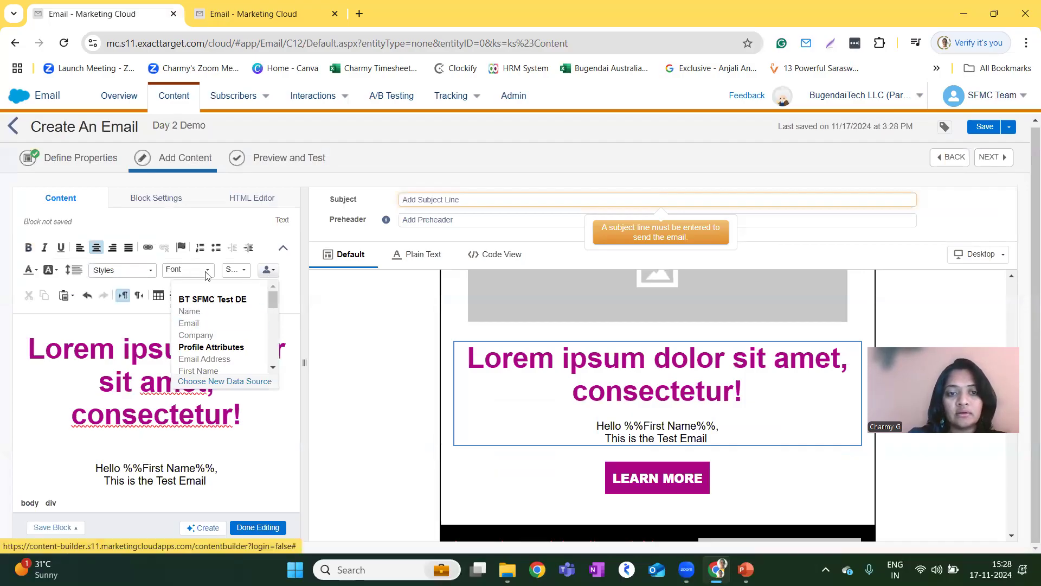
{"action": "left_click", "coordinate": [186, 311]}
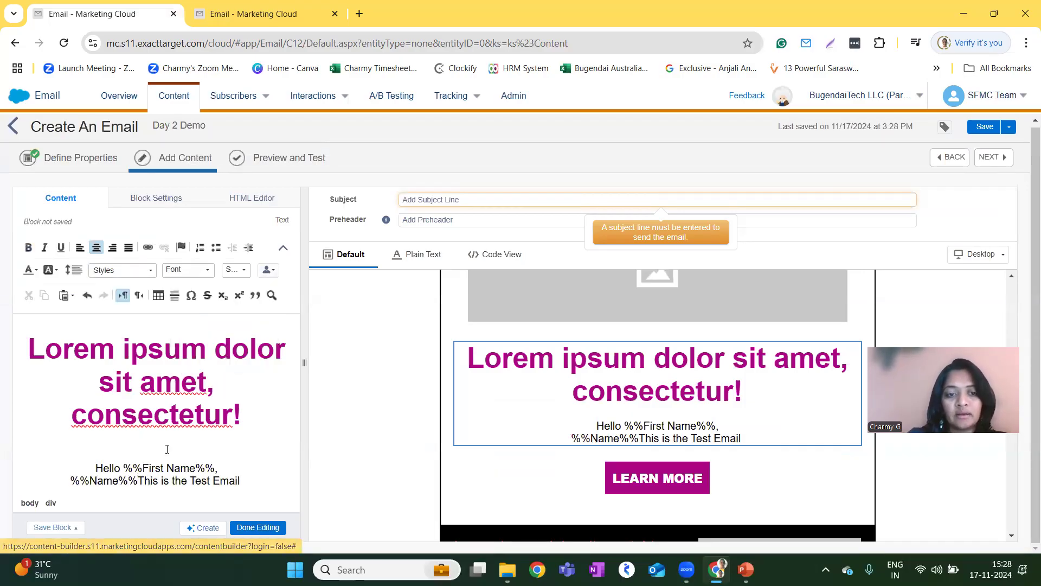
{"action": "type", "text": ","}
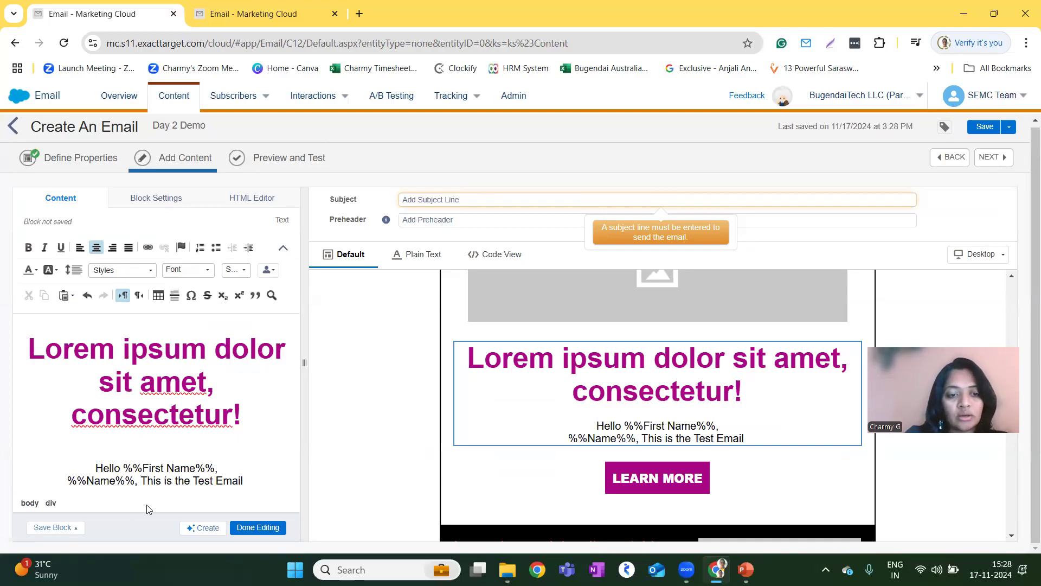
{"action": "left_click", "coordinate": [254, 529]}
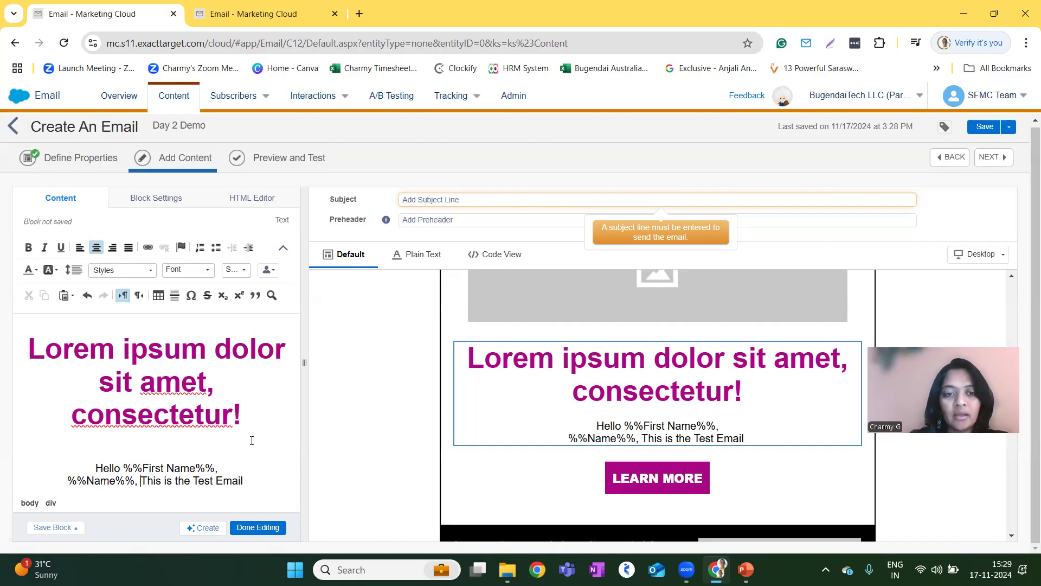
{"action": "left_click", "coordinate": [258, 527]}
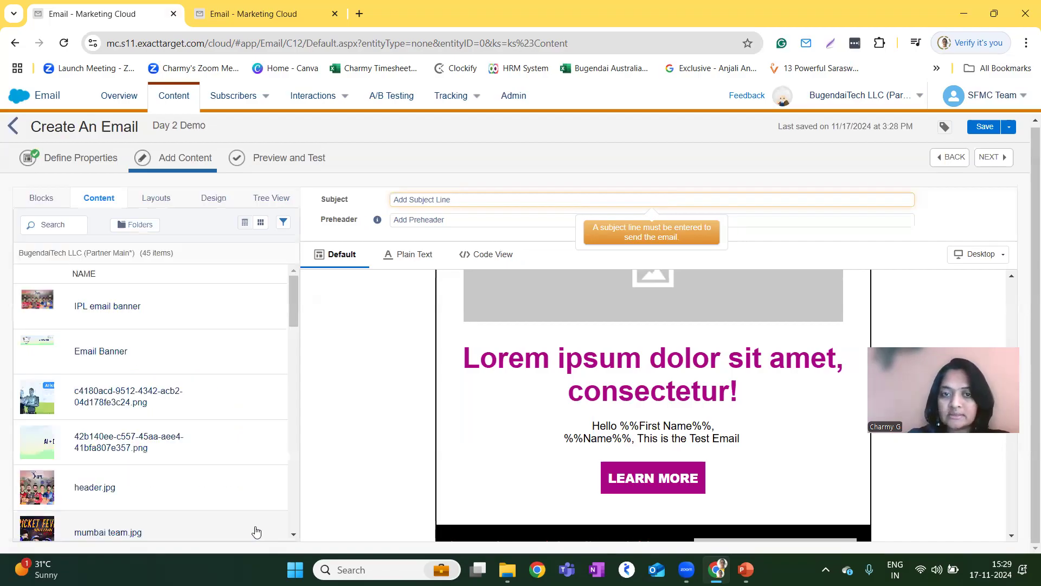
Examine the LEARN MORE button's text, style, border and link settings, including the font choices.
{"action": "left_click", "coordinate": [687, 486]}
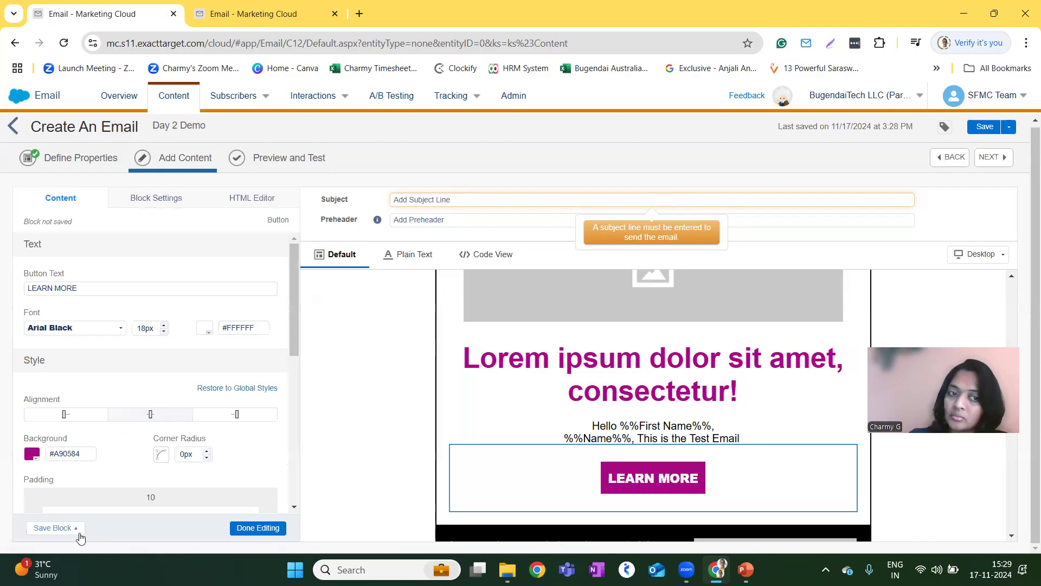
{"action": "scroll", "coordinate": [163, 385], "scroll_direction": "down", "scroll_amount": 6}
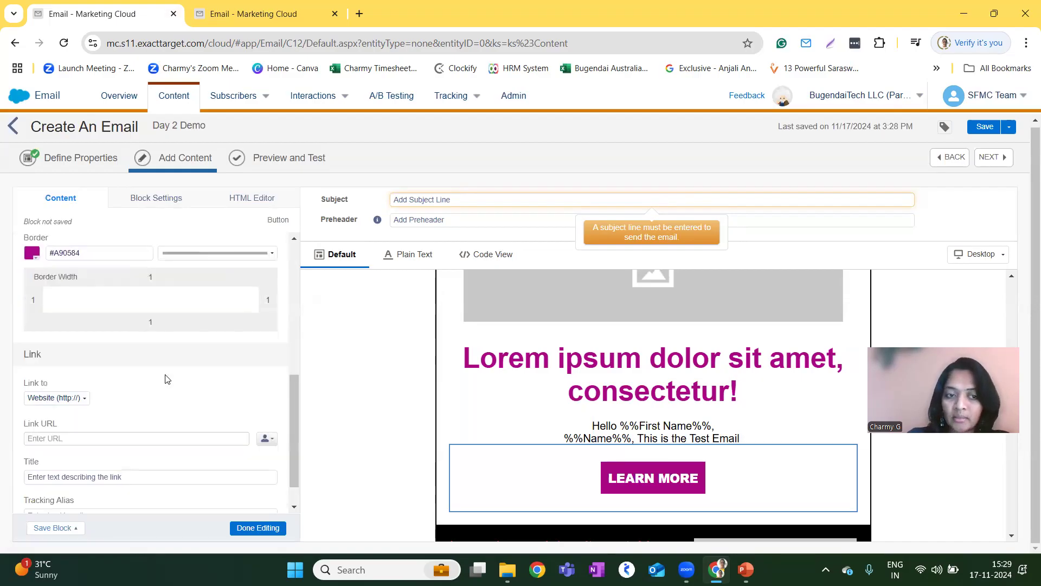
{"action": "scroll", "coordinate": [156, 411], "scroll_direction": "down", "scroll_amount": 1}
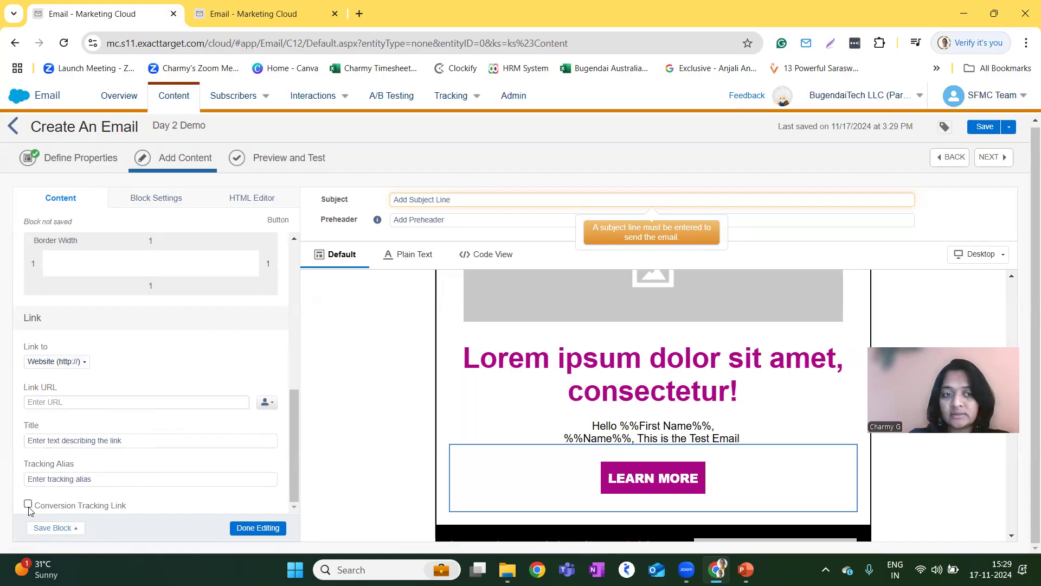
{"action": "scroll", "coordinate": [241, 358], "scroll_direction": "up", "scroll_amount": 10}
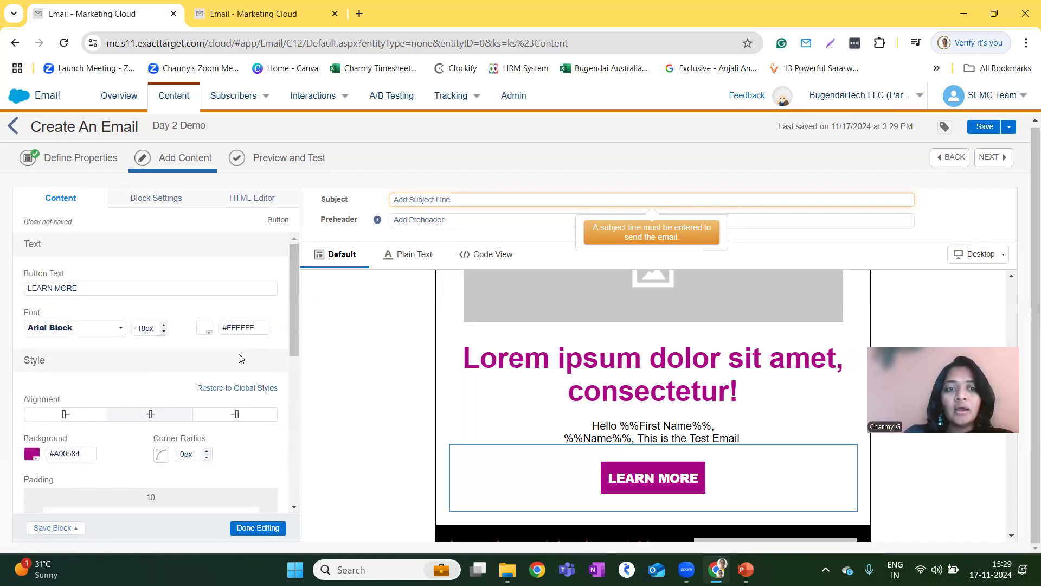
{"action": "left_click", "coordinate": [111, 327]}
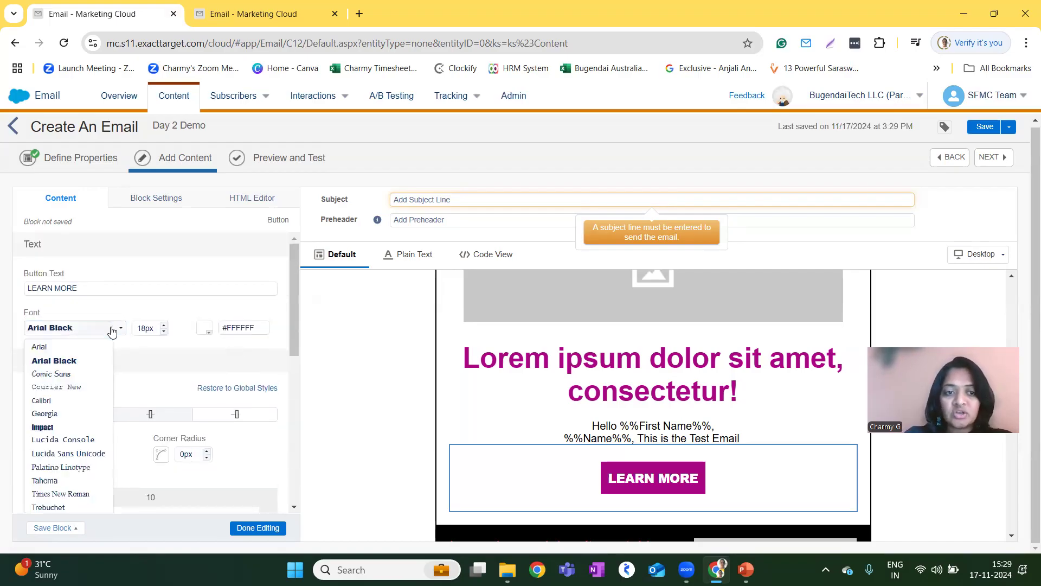
{"action": "left_click", "coordinate": [356, 348]}
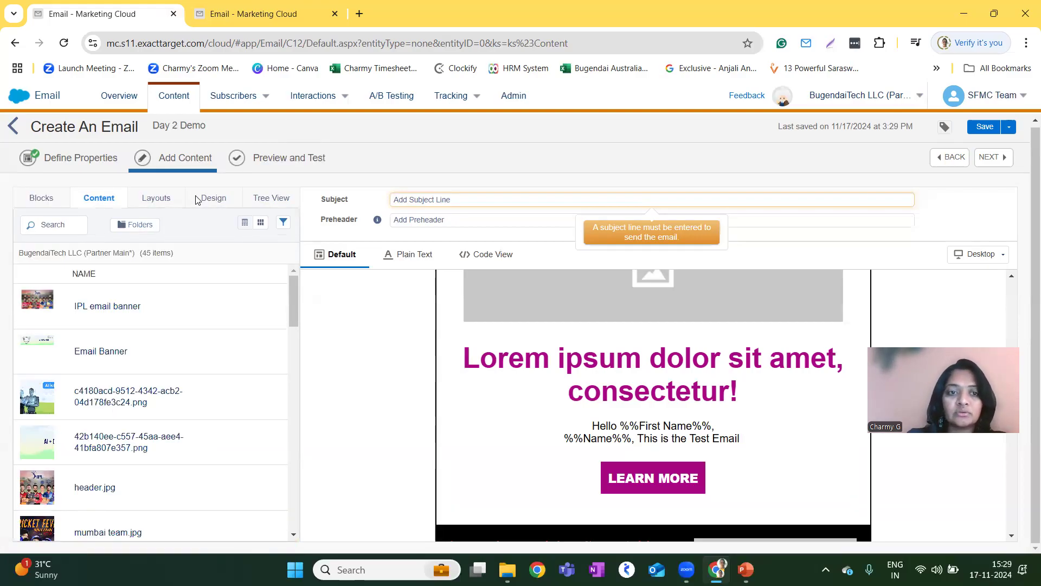
{"action": "left_click", "coordinate": [422, 202]}
{"action": "type", "text": "Test Email"}
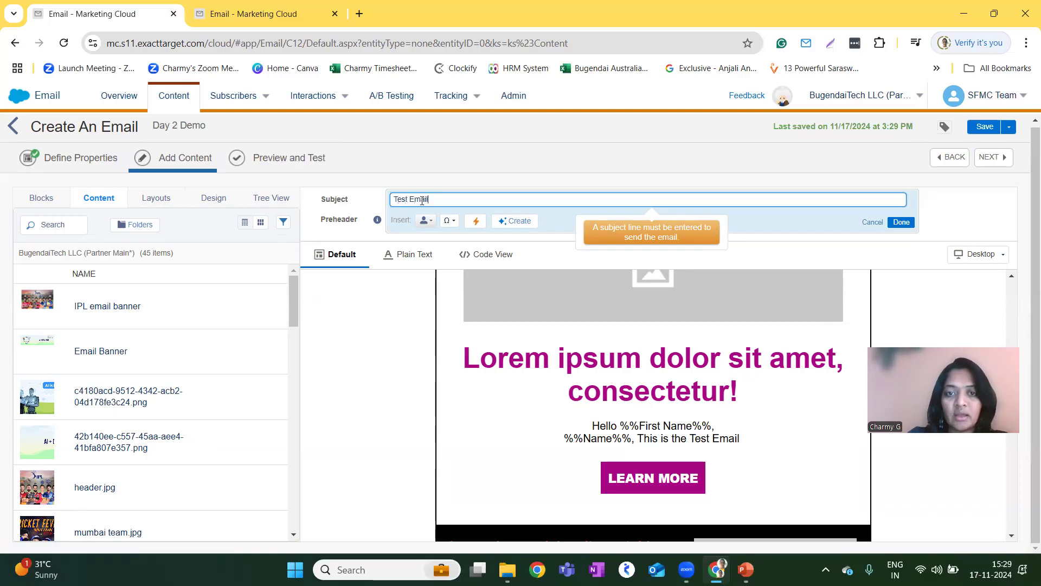
{"action": "key", "text": "ctrl+a"}
{"action": "key", "text": "BackSpace"}
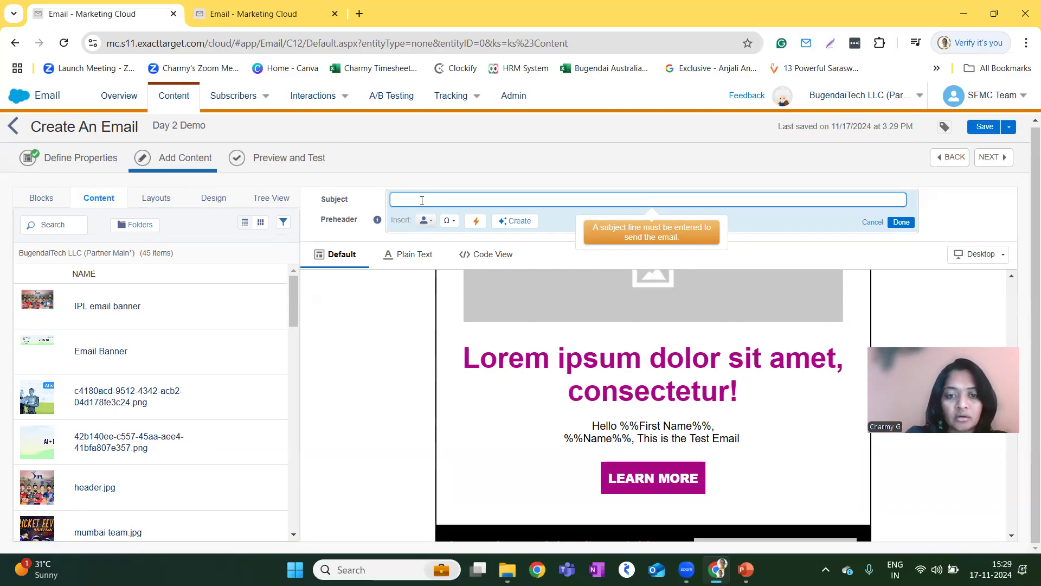
Write the subject line "Hey %%Name%%, Happy Birthday", inserting the Name attribute from BT SFMC Test DE.
{"action": "left_click", "coordinate": [425, 220]}
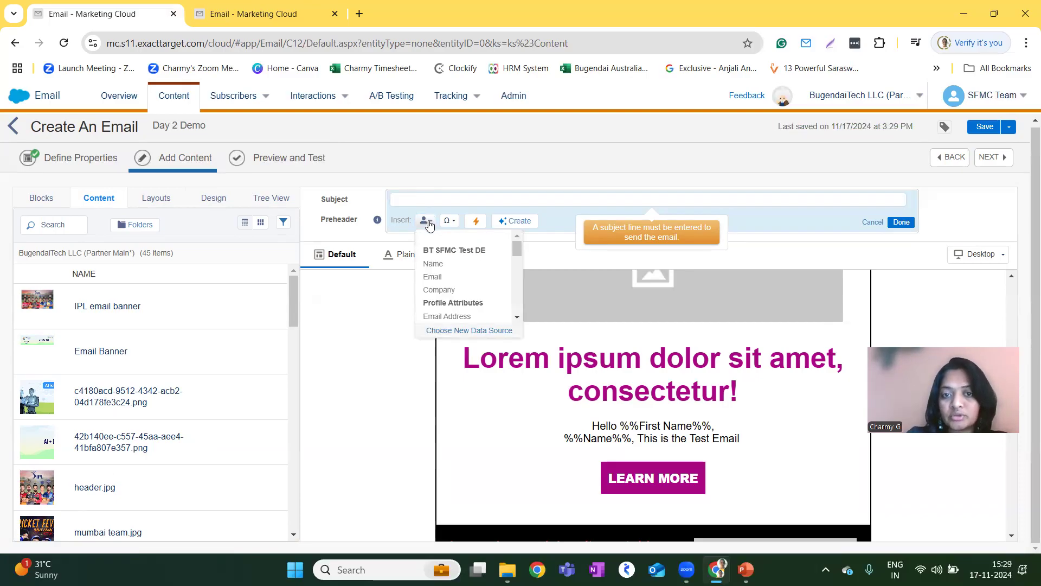
{"action": "left_click", "coordinate": [440, 266]}
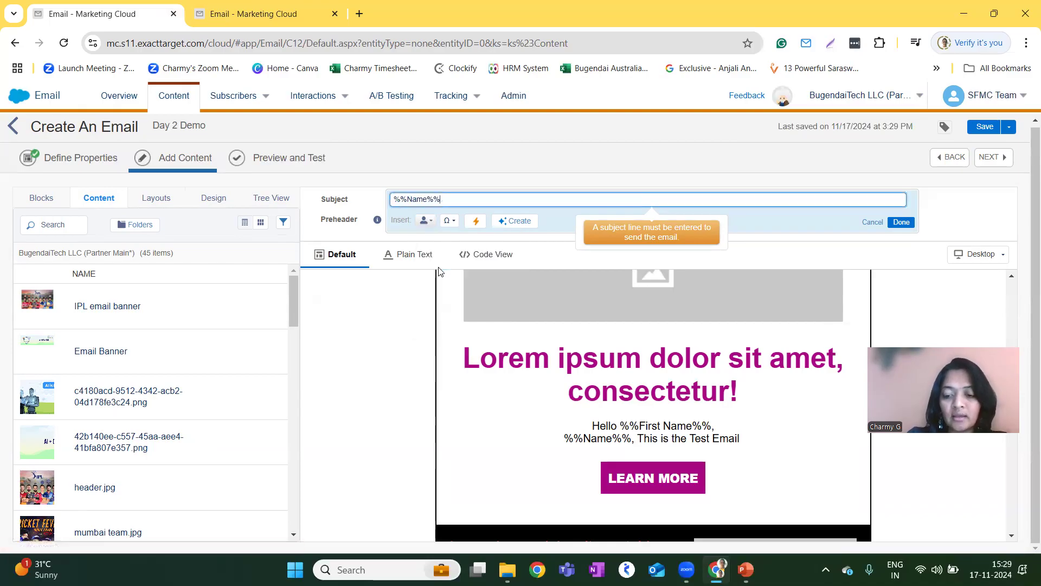
{"action": "type", "text": "Hey %%Name%%"}
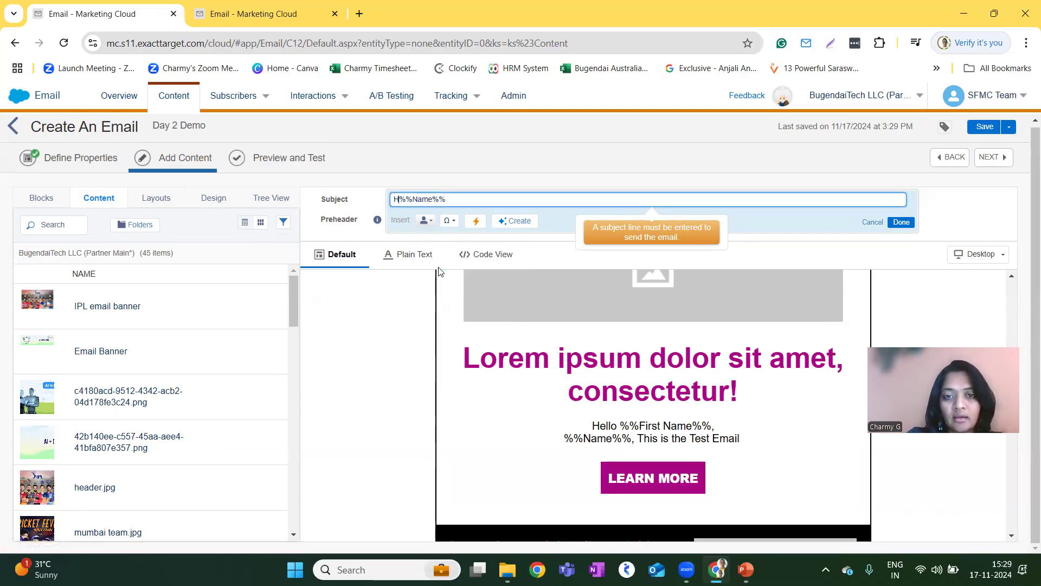
{"action": "type", "text": ", "}
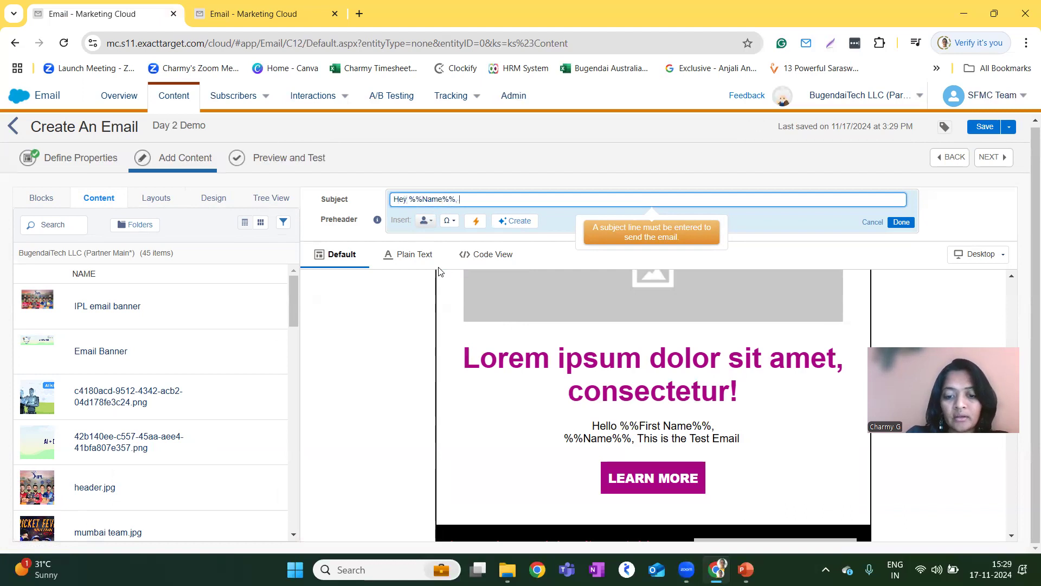
{"action": "type", "text": "Happy Birthday"}
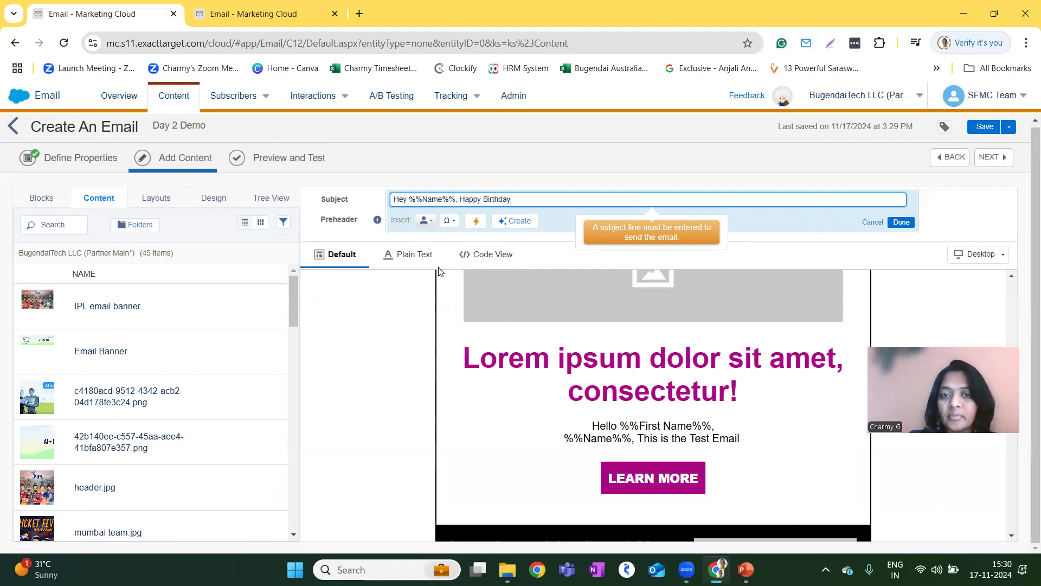
Try to generate subject lines with the Create option of the subject line, and close the Generate Subject Lines dialog.
{"action": "left_click", "coordinate": [513, 223]}
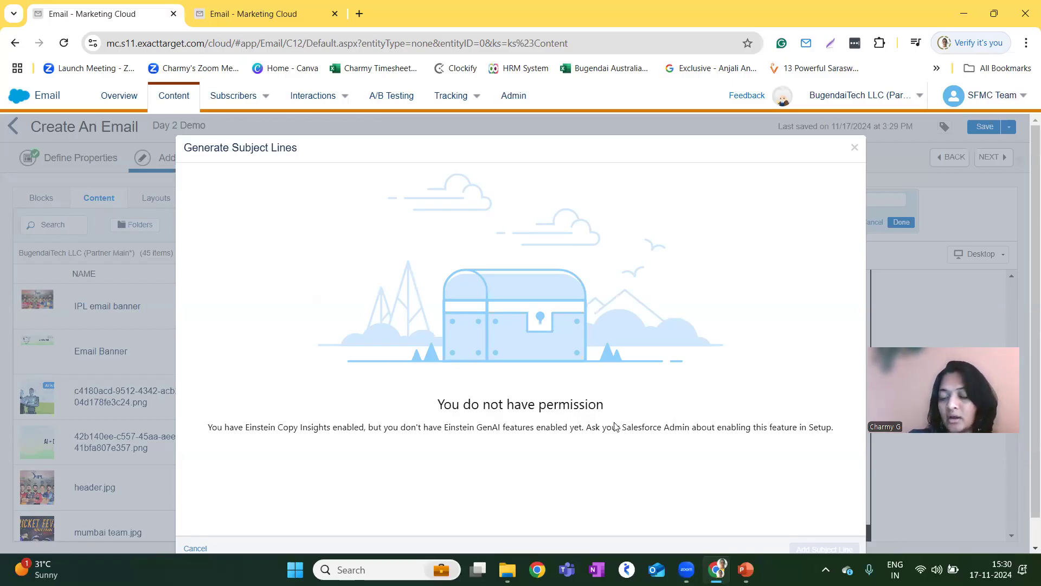
{"action": "scroll", "coordinate": [630, 398], "scroll_direction": "down", "scroll_amount": 1}
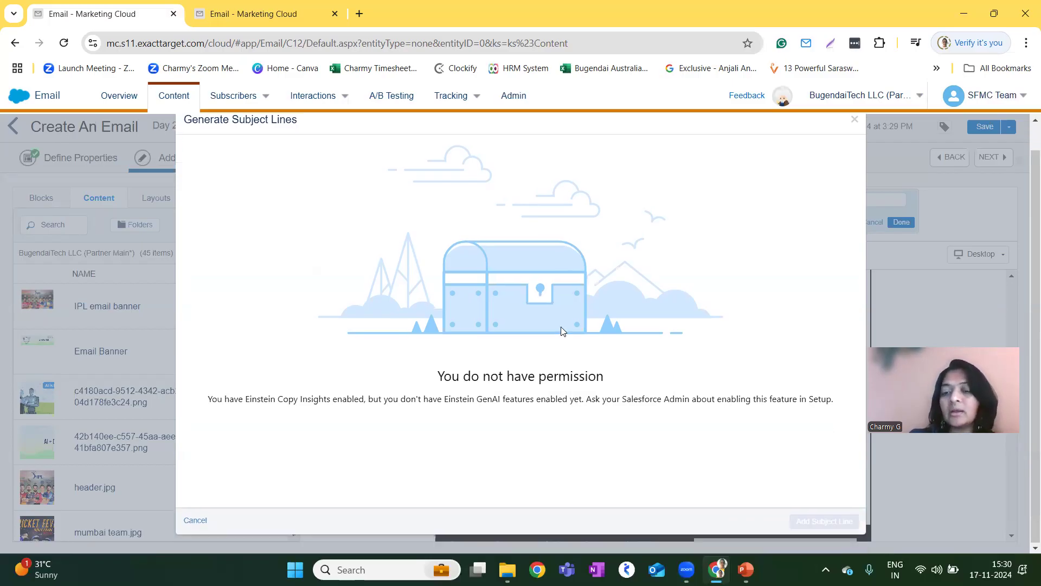
{"action": "scroll", "coordinate": [563, 330], "scroll_direction": "up", "scroll_amount": 1}
{"action": "left_click", "coordinate": [855, 147]}
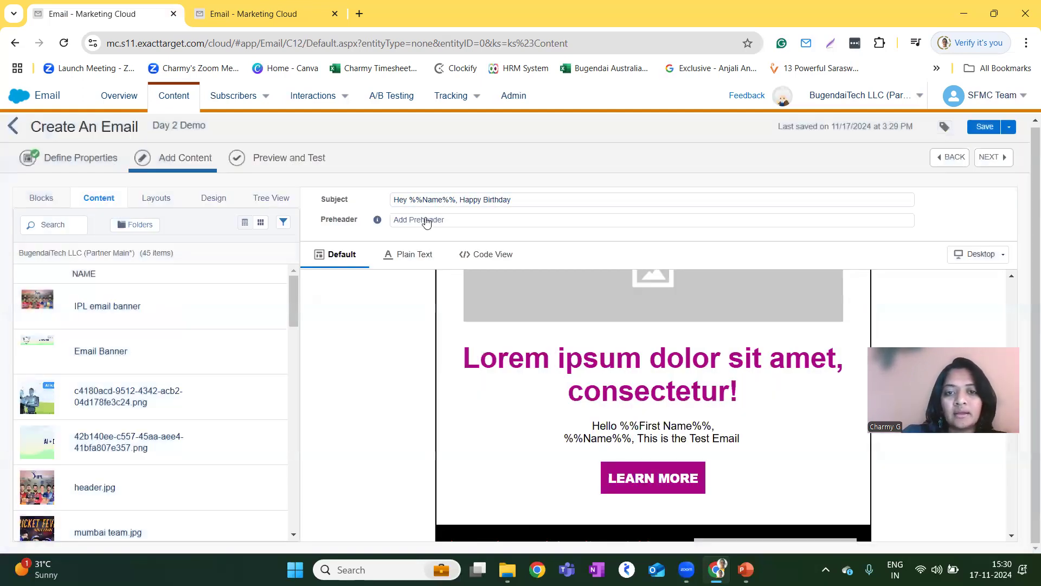
Enter the preheader text "This is the Birthday Gift for your, enjoy the day!".
{"action": "left_click", "coordinate": [426, 219]}
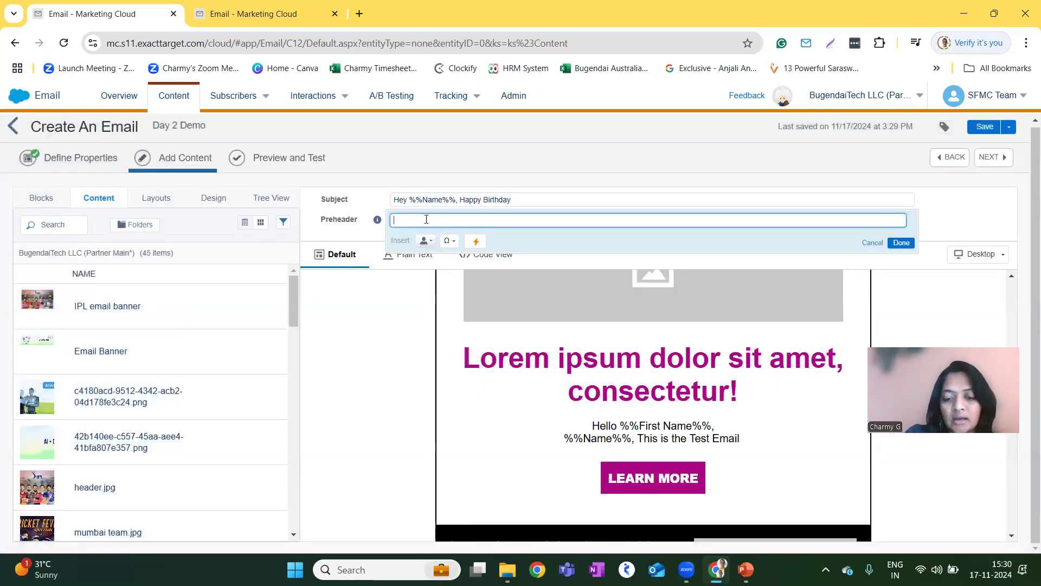
{"action": "type", "text": "This"}
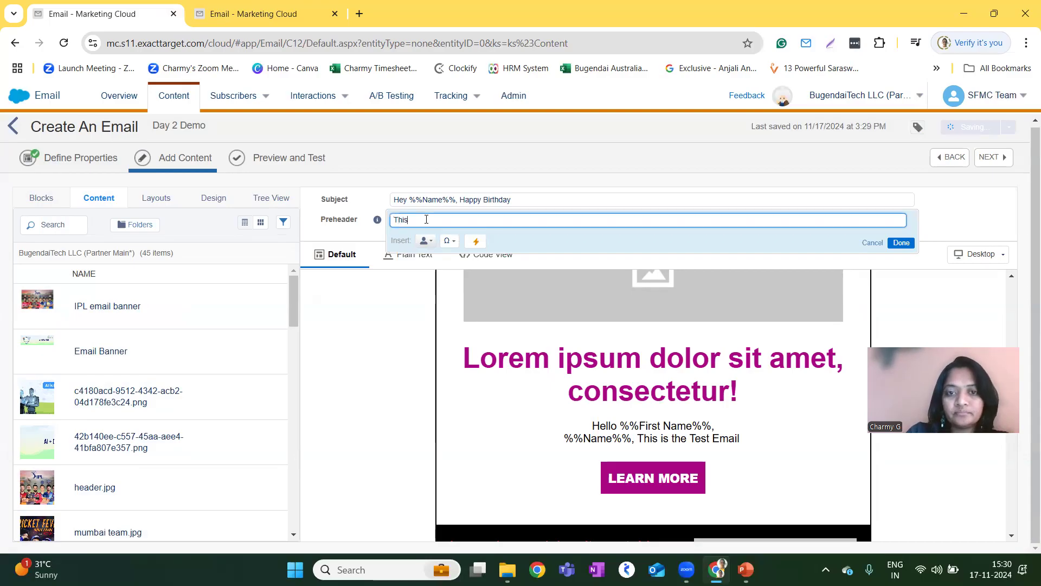
{"action": "type", "text": " is the Bir"}
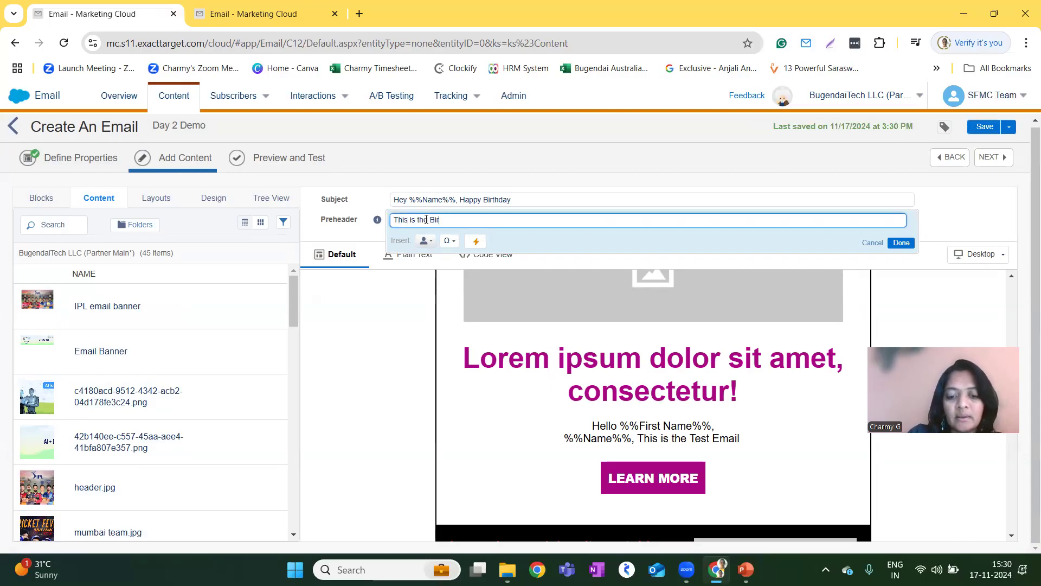
{"action": "type", "text": "thday Gift "}
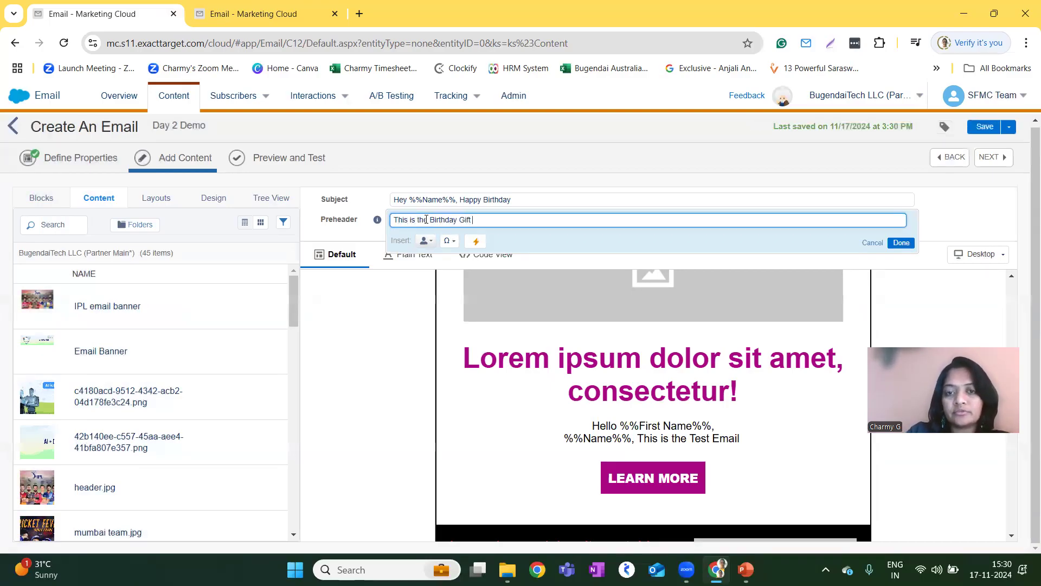
{"action": "type", "text": "for your,"}
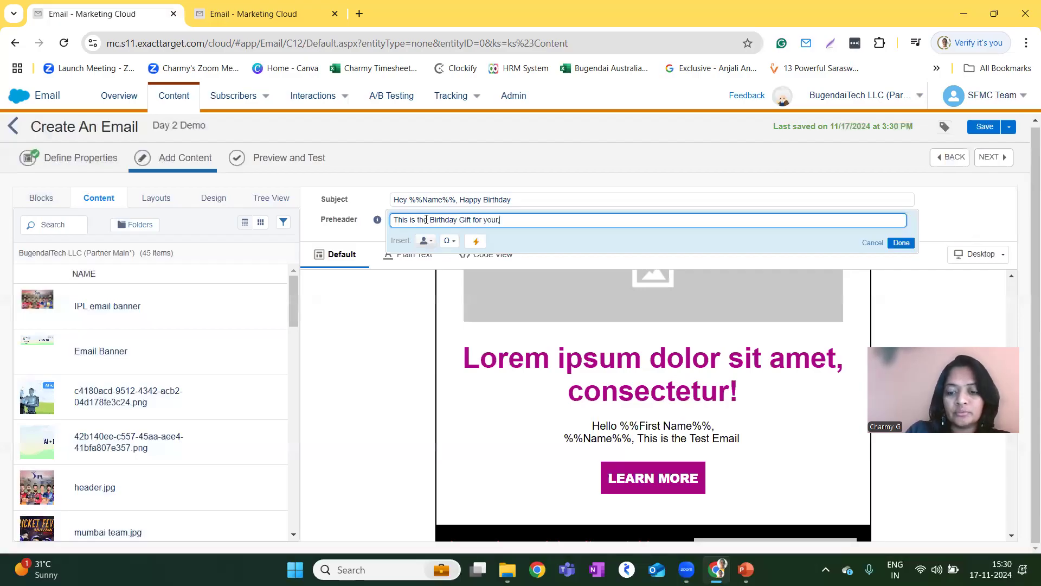
{"action": "type", "text": " enjoy the day!"}
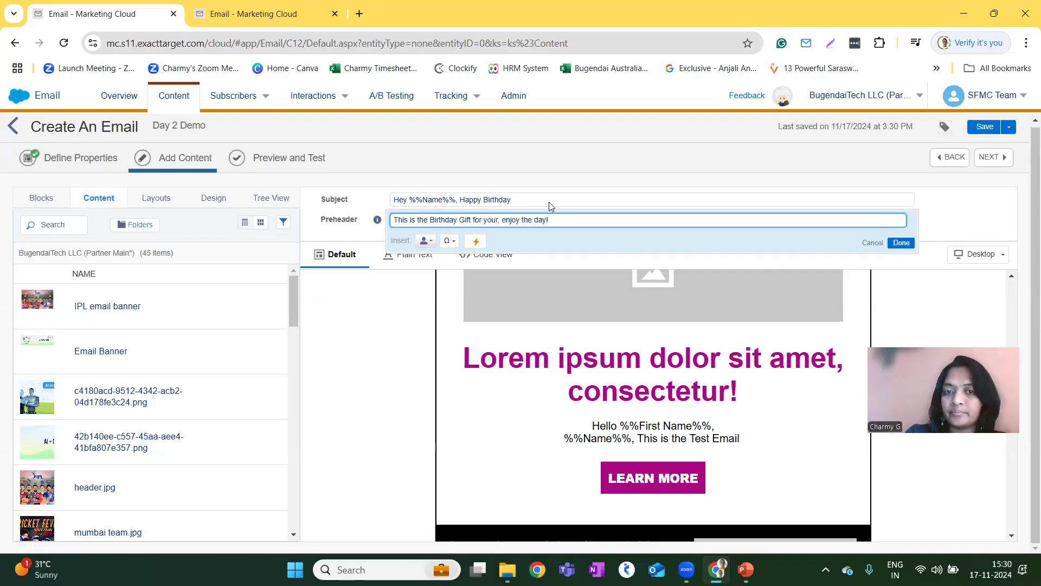
Append the Frowning Face and Diamond symbols to the end of the preheader text.
{"action": "left_click", "coordinate": [426, 240]}
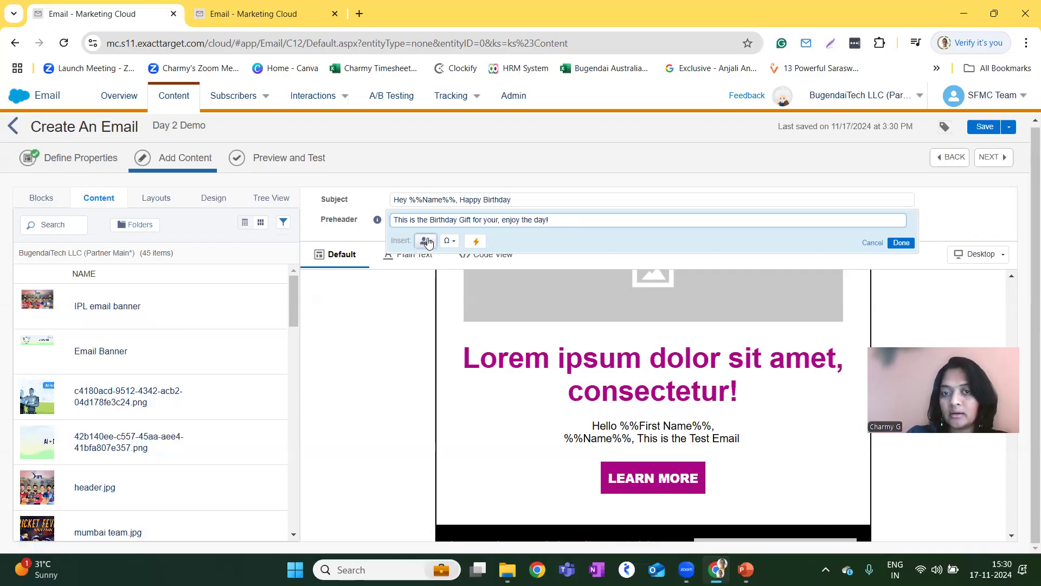
{"action": "left_click", "coordinate": [465, 234]}
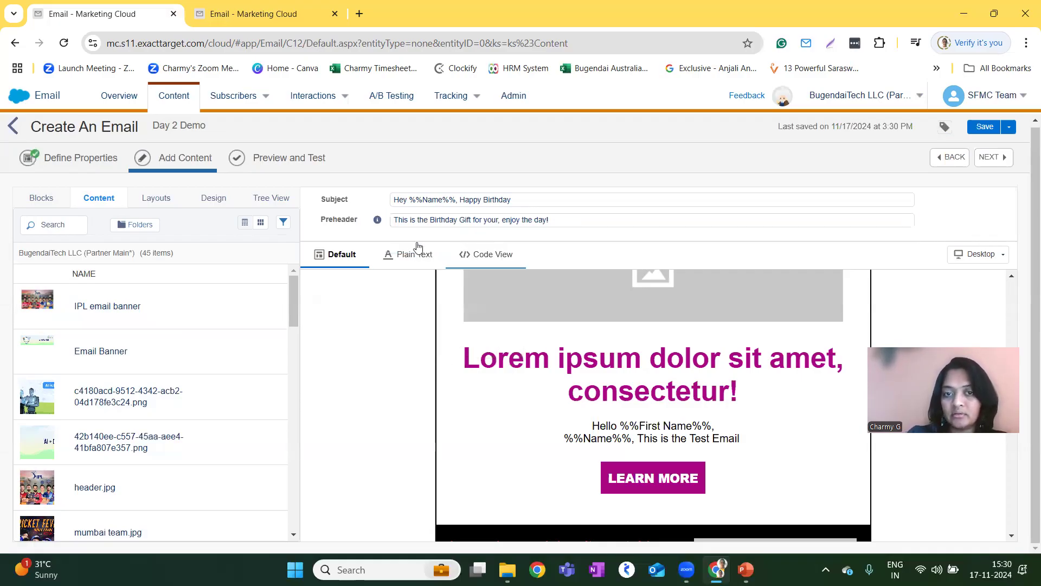
{"action": "left_click", "coordinate": [433, 225]}
{"action": "left_click", "coordinate": [449, 241]}
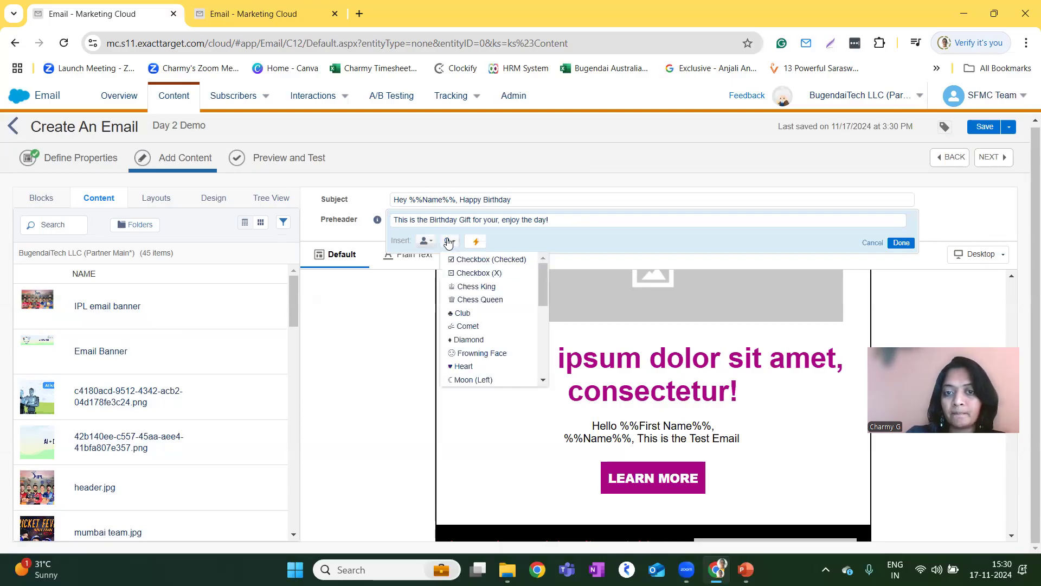
{"action": "left_click", "coordinate": [476, 355]}
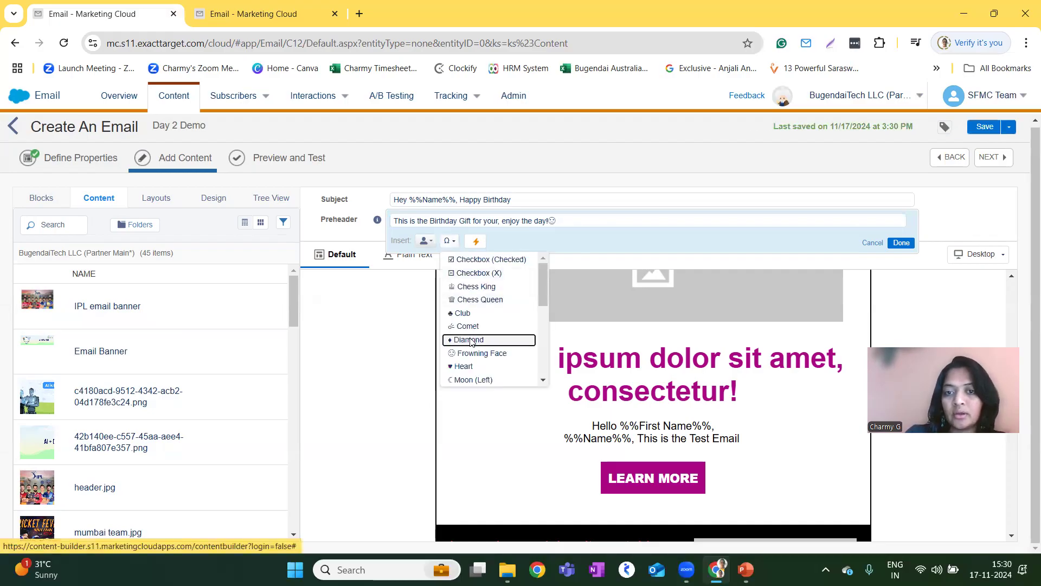
{"action": "left_click", "coordinate": [470, 339]}
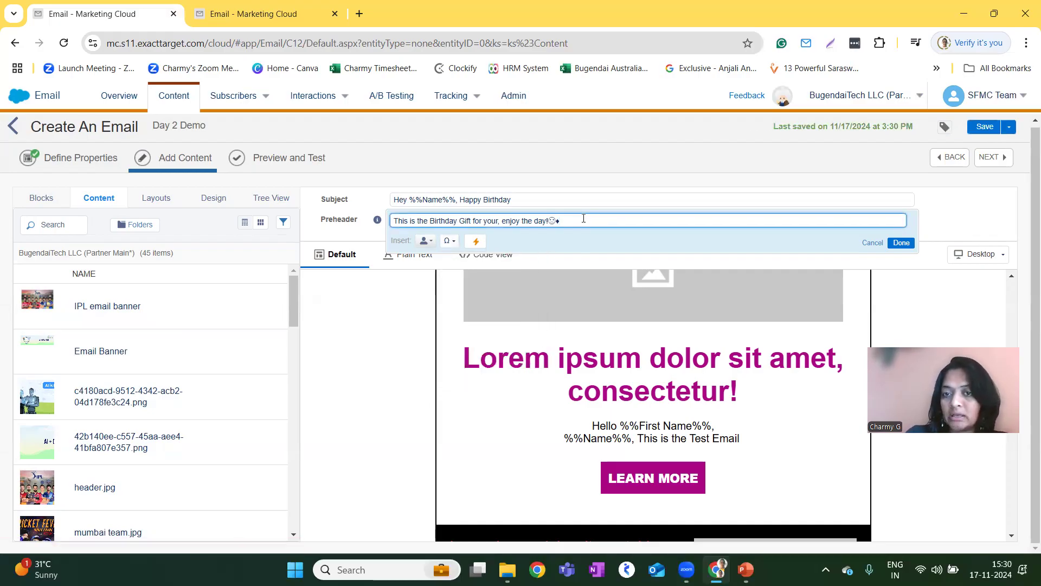
{"action": "left_click", "coordinate": [449, 241]}
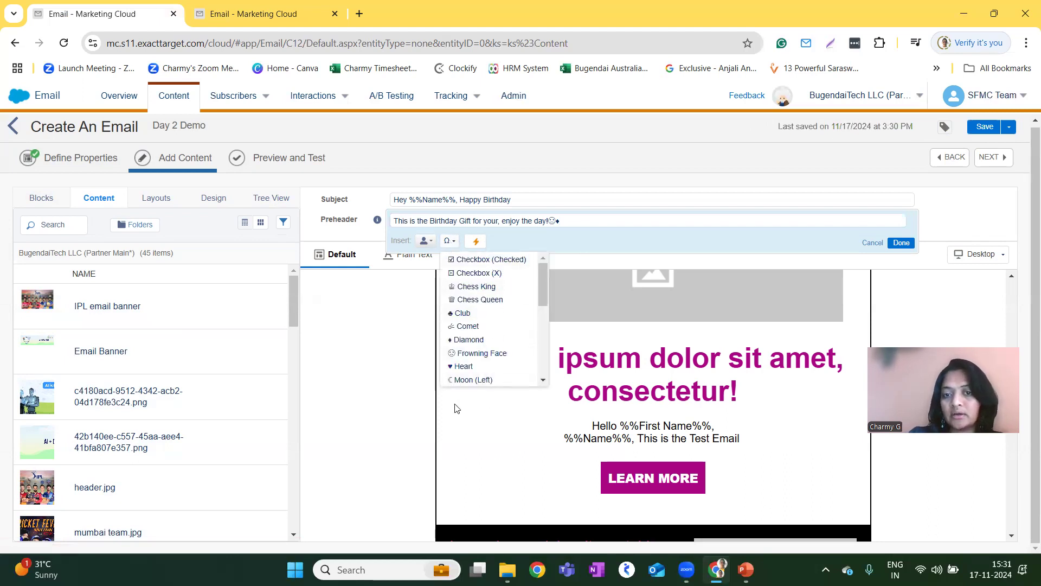
{"action": "scroll", "coordinate": [531, 351], "scroll_direction": "down", "scroll_amount": 2}
{"action": "scroll", "coordinate": [531, 351], "scroll_direction": "down", "scroll_amount": 3}
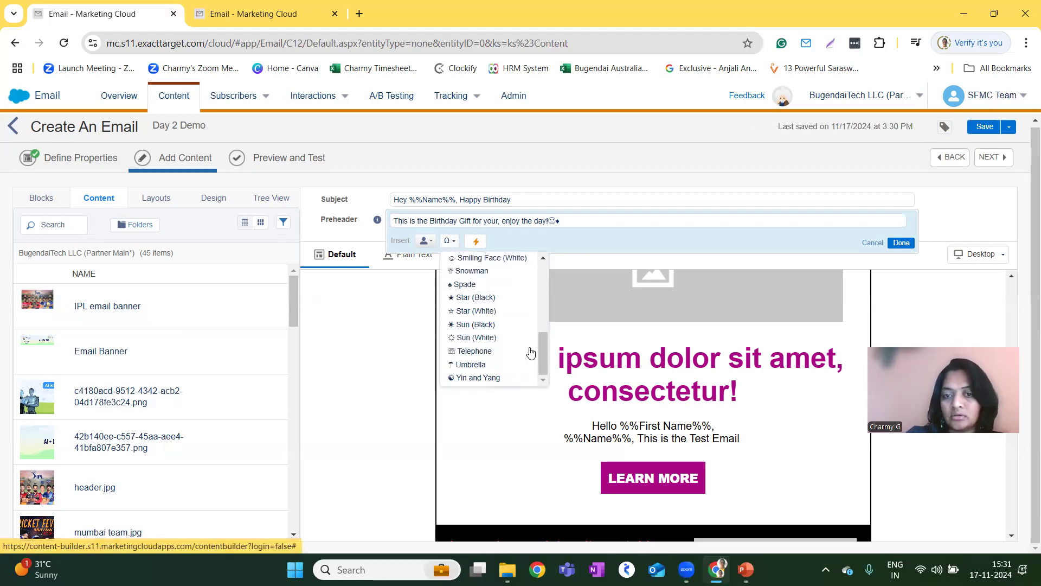
{"action": "left_click", "coordinate": [573, 216]}
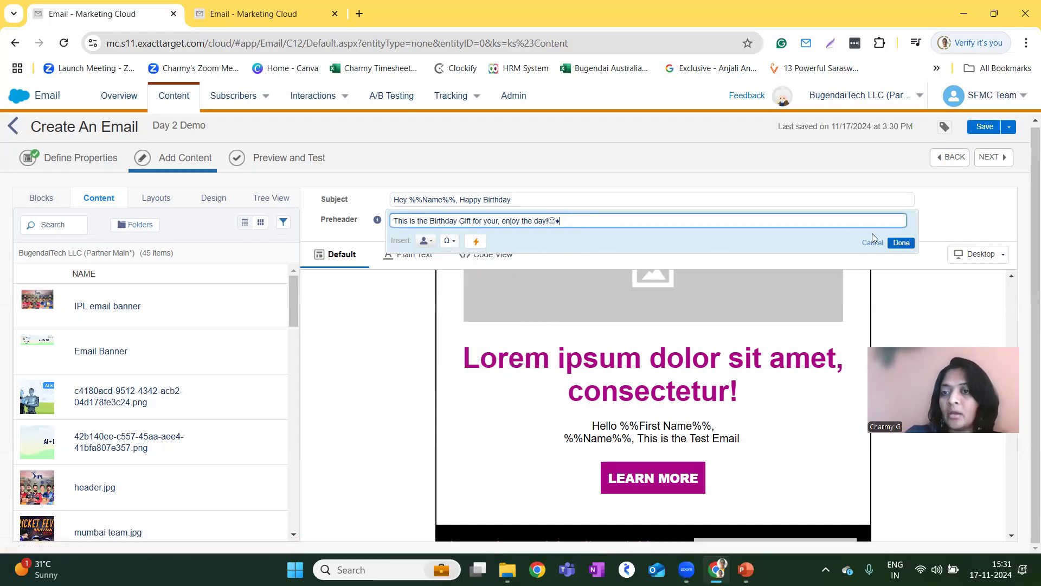
Create the first dynamic subject rule with the profile attribute filter Gender is equal to Female.
{"action": "left_click", "coordinate": [540, 198]}
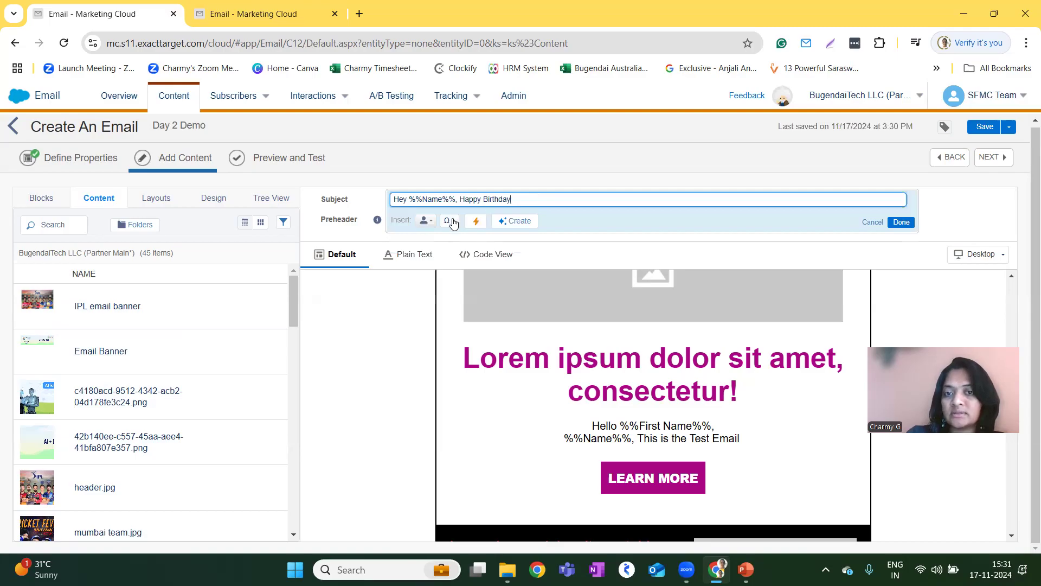
{"action": "left_click", "coordinate": [477, 222]}
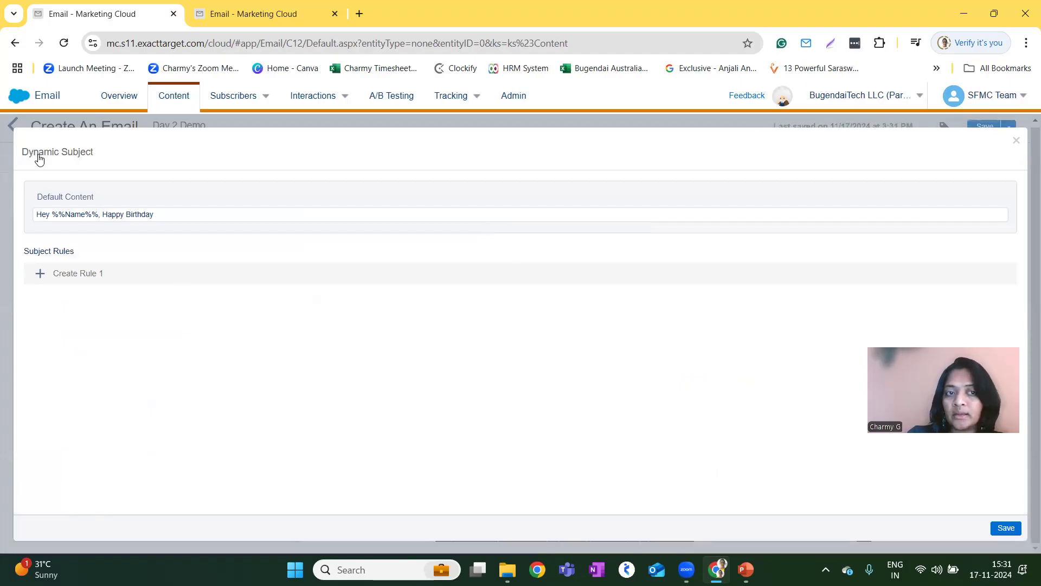
{"action": "left_click", "coordinate": [89, 279]}
{"action": "left_click", "coordinate": [705, 352]}
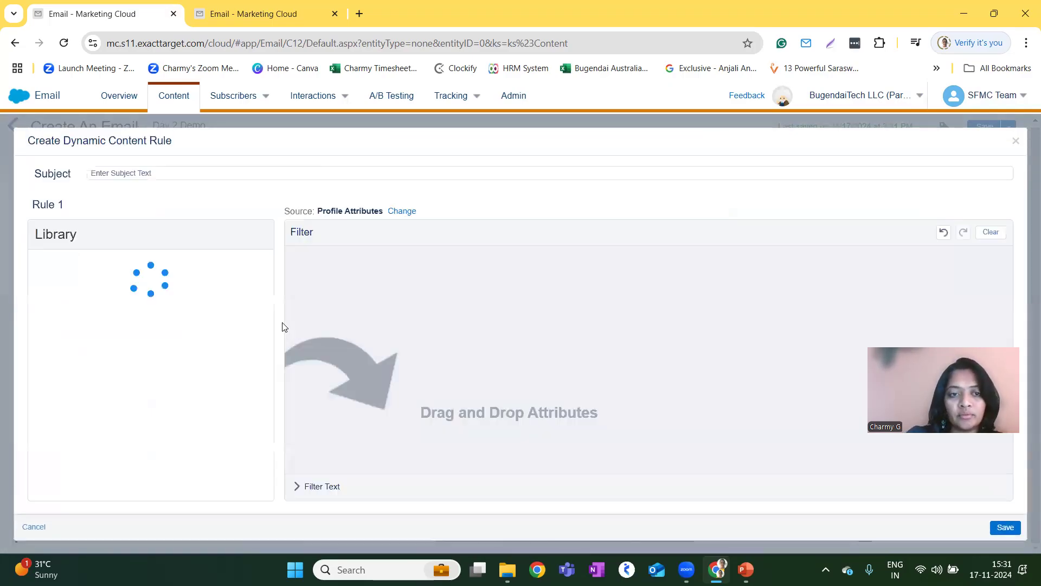
{"action": "scroll", "coordinate": [156, 393], "scroll_direction": "down", "scroll_amount": 2}
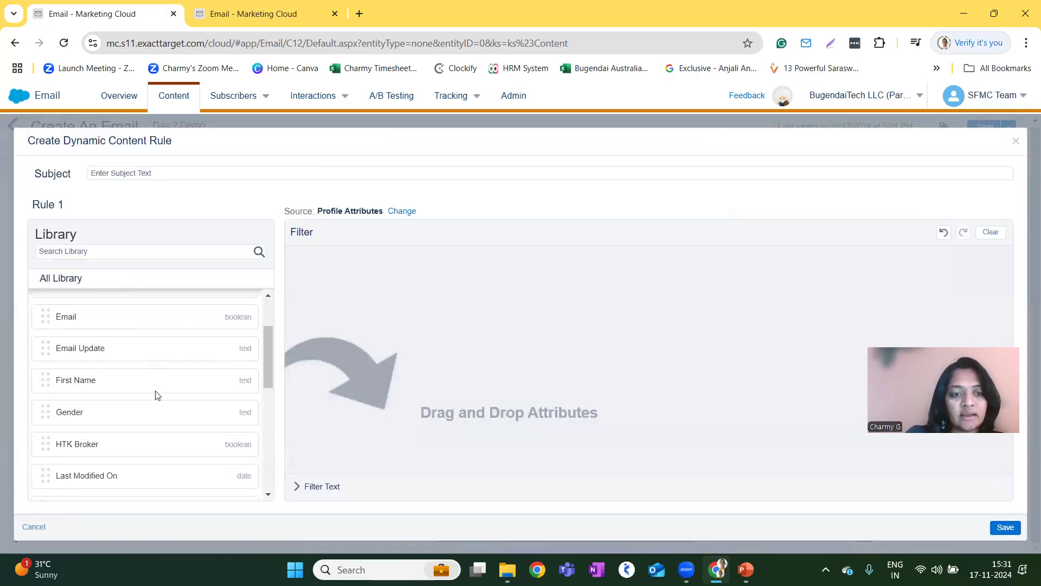
{"action": "left_click_drag", "start_coordinate": [159, 409], "coordinate": [539, 354]}
{"action": "left_click", "coordinate": [512, 264]}
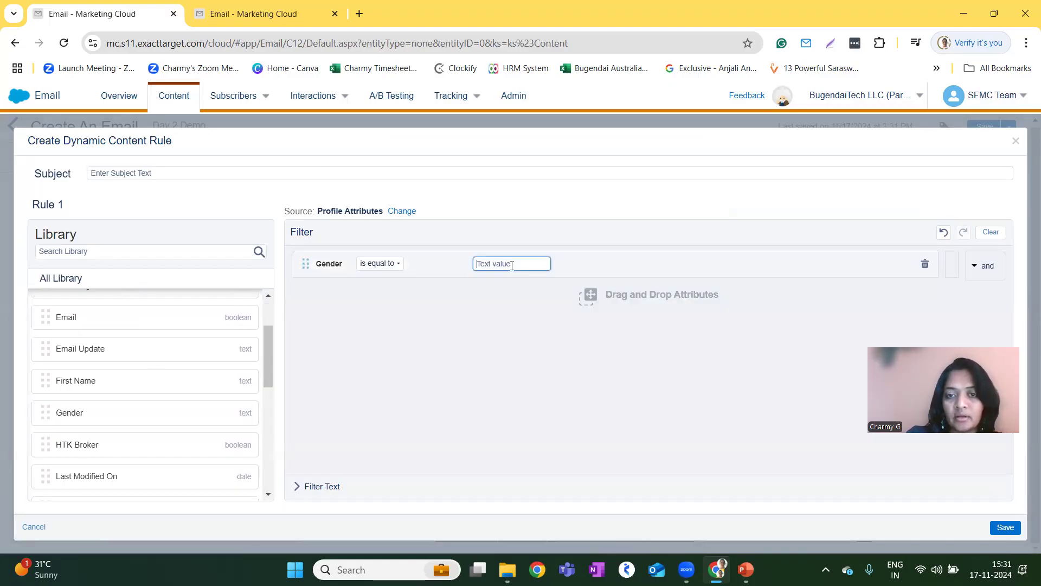
{"action": "type", "text": "Female"}
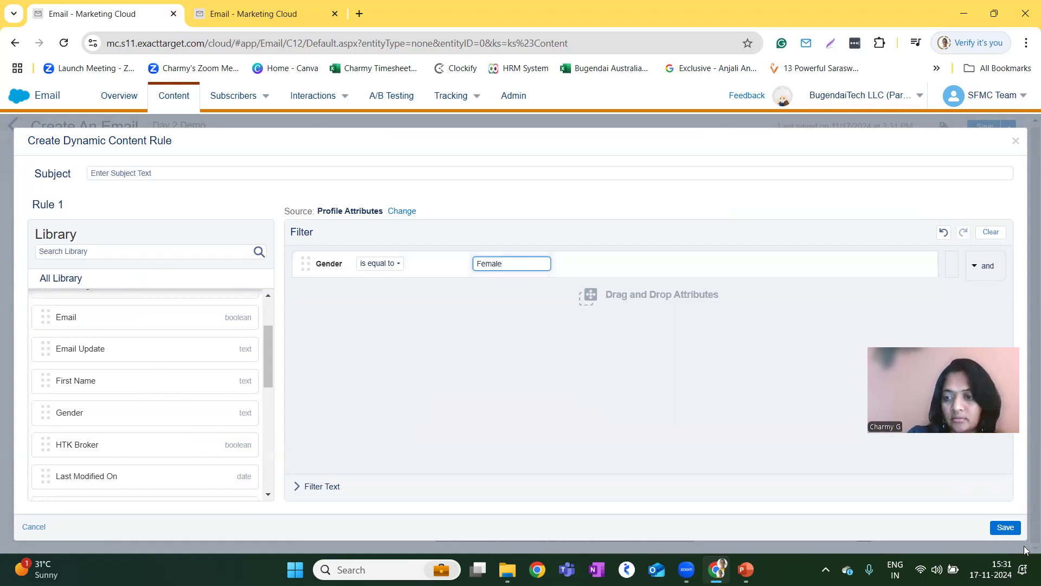
{"action": "left_click", "coordinate": [1012, 529]}
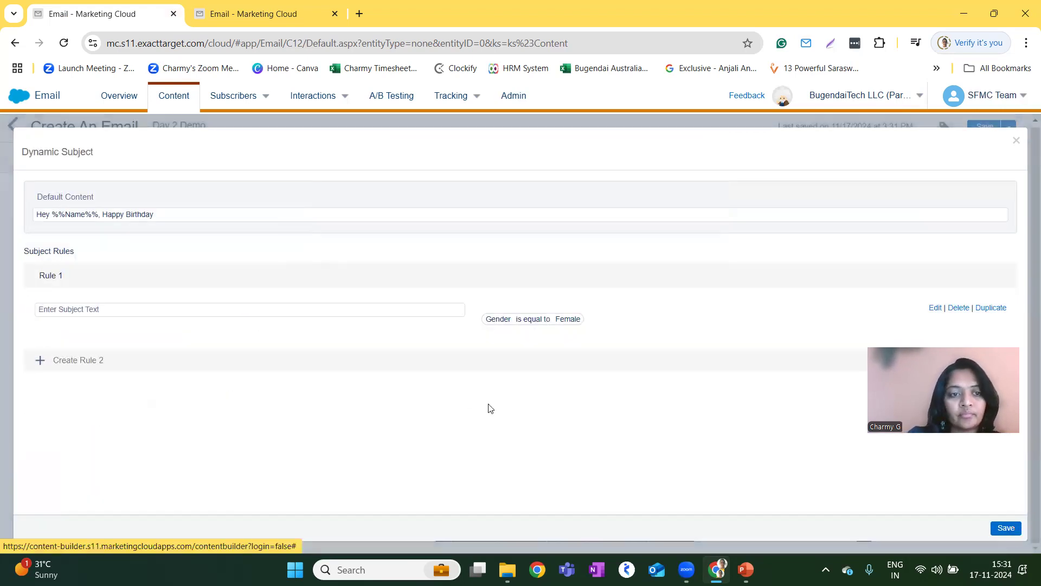
Enter "Hey Girls, this smooth lotion is best for you." as the subject text of Rule 1.
{"action": "left_click", "coordinate": [99, 310]}
{"action": "type", "text": "Hey Girls, this cosmetic pr"}
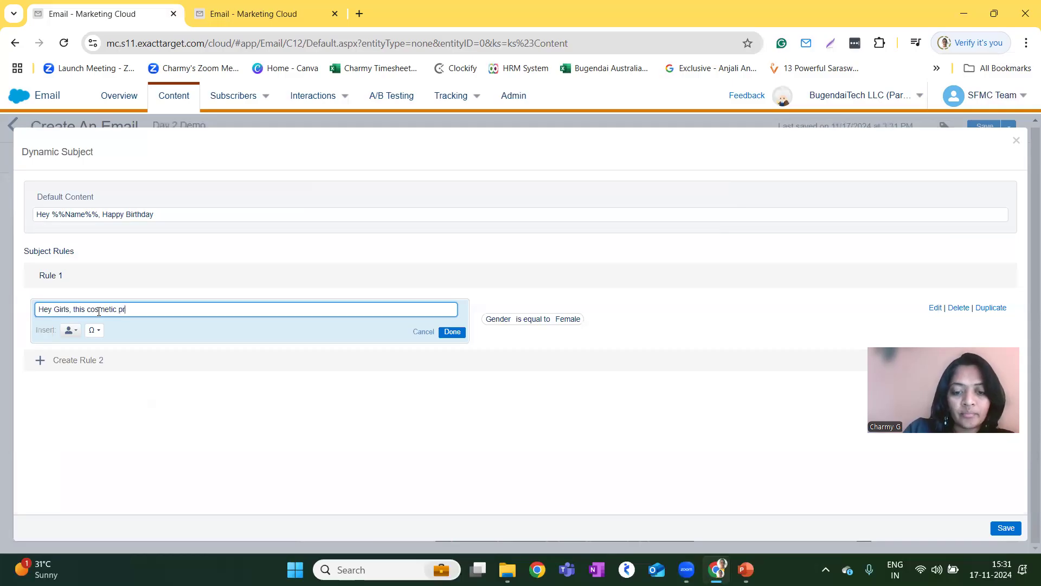
{"action": "key", "text": "ctrl+BackSpace"}
{"action": "key", "text": "ctrl+BackSpace"}
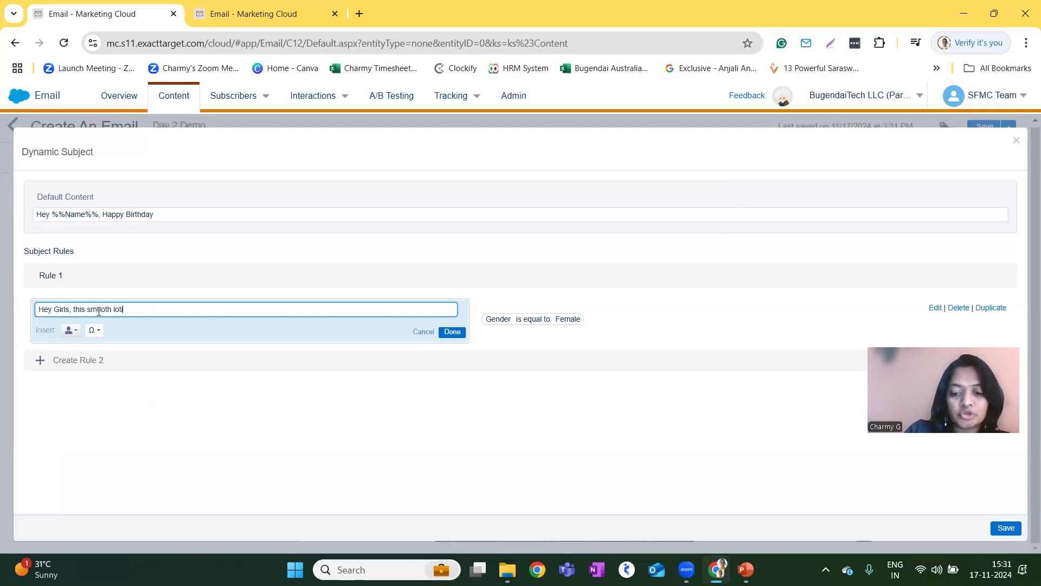
{"action": "type", "text": "smooth lotion"}
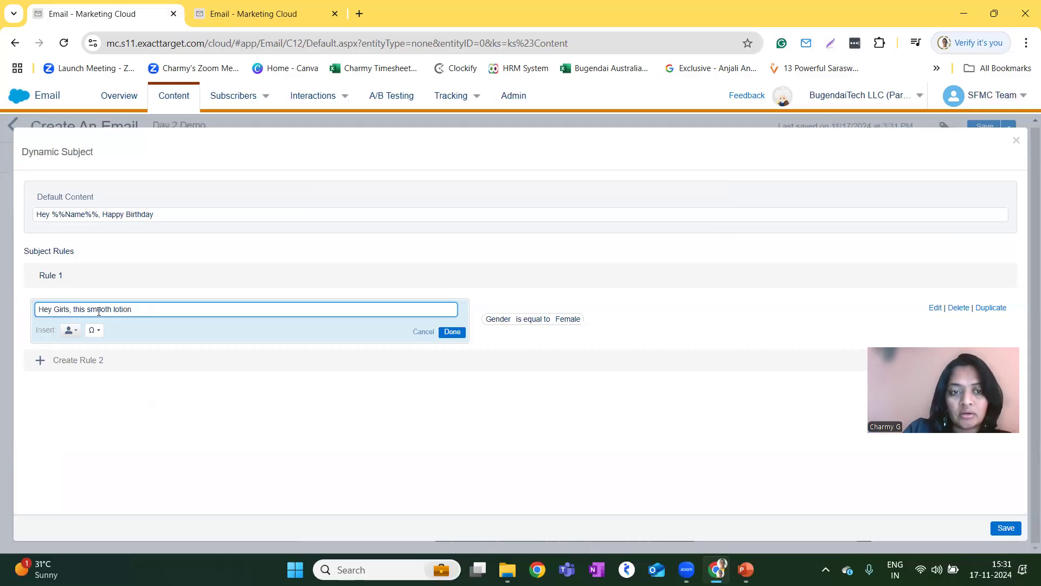
{"action": "type", "text": " youst for you."}
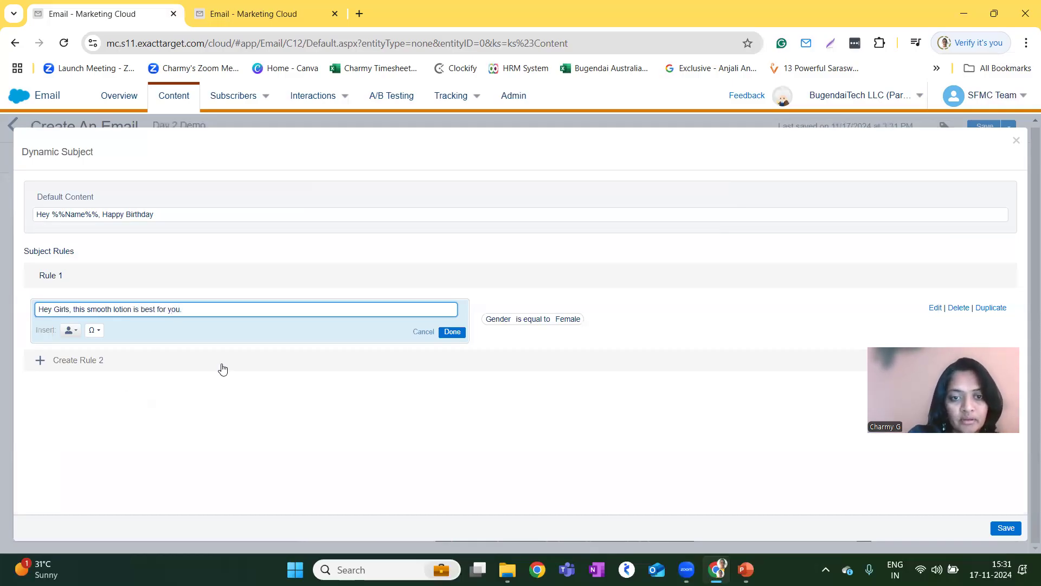
Create a second dynamic subject rule with the filter Gender is equal to Male.
{"action": "left_click", "coordinate": [111, 365]}
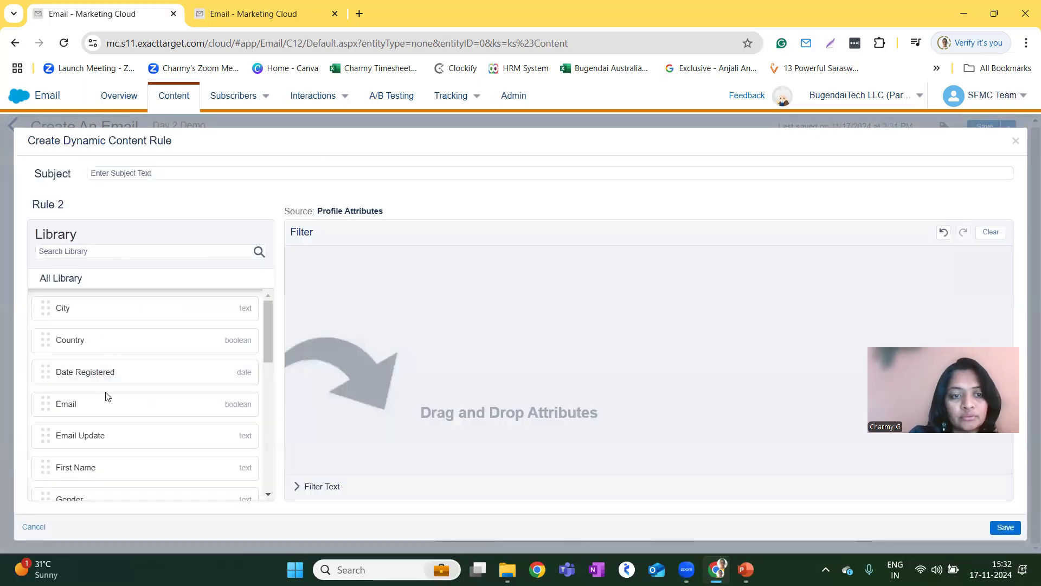
{"action": "left_click_drag", "start_coordinate": [139, 497], "coordinate": [489, 333]}
{"action": "left_click", "coordinate": [511, 264]}
{"action": "type", "text": "Male"}
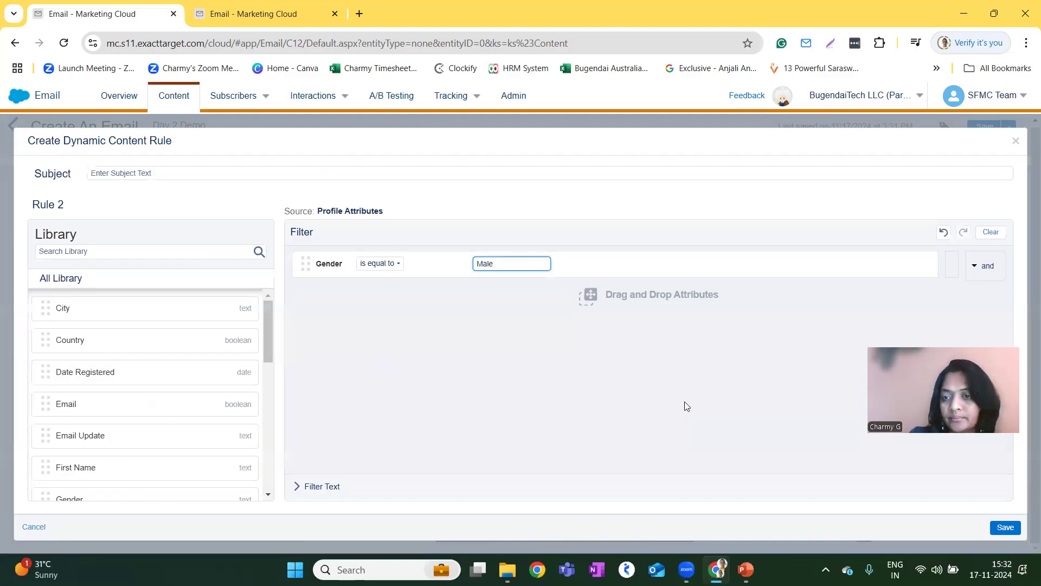
{"action": "left_click", "coordinate": [1004, 527]}
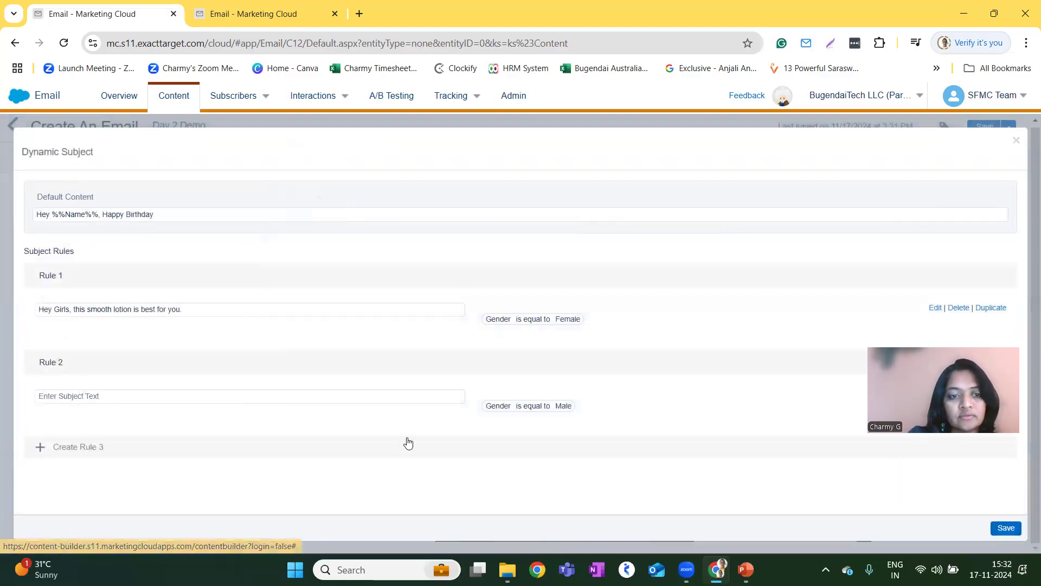
Enter "Hey Boy, this lotion will help you to have smooth skin" as Rule 2's subject text and save the dynamic subject.
{"action": "left_click", "coordinate": [158, 397]}
{"action": "type", "text": "Hey Boy, this"}
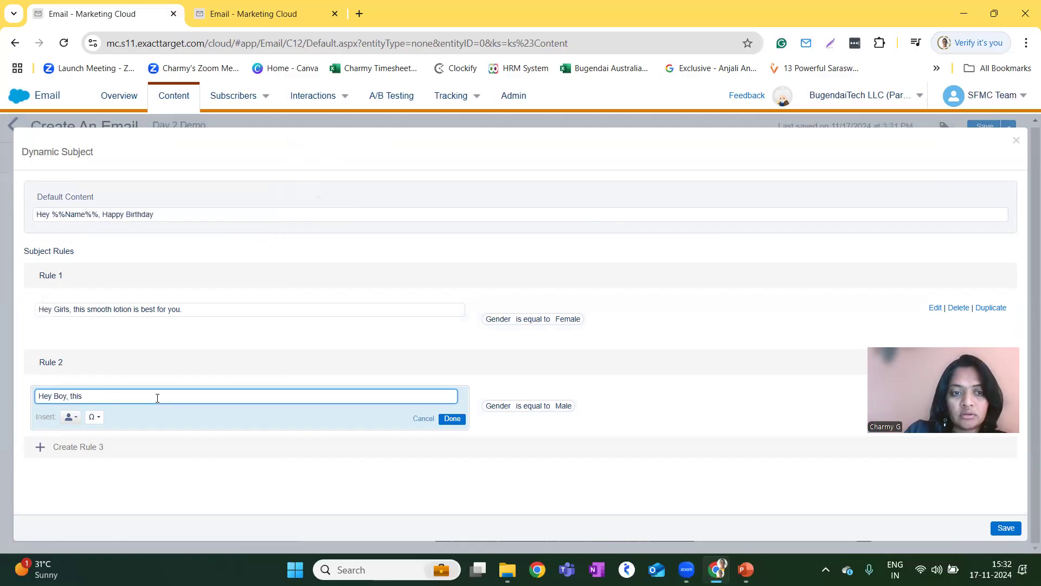
{"action": "type", "text": " lotion will help"}
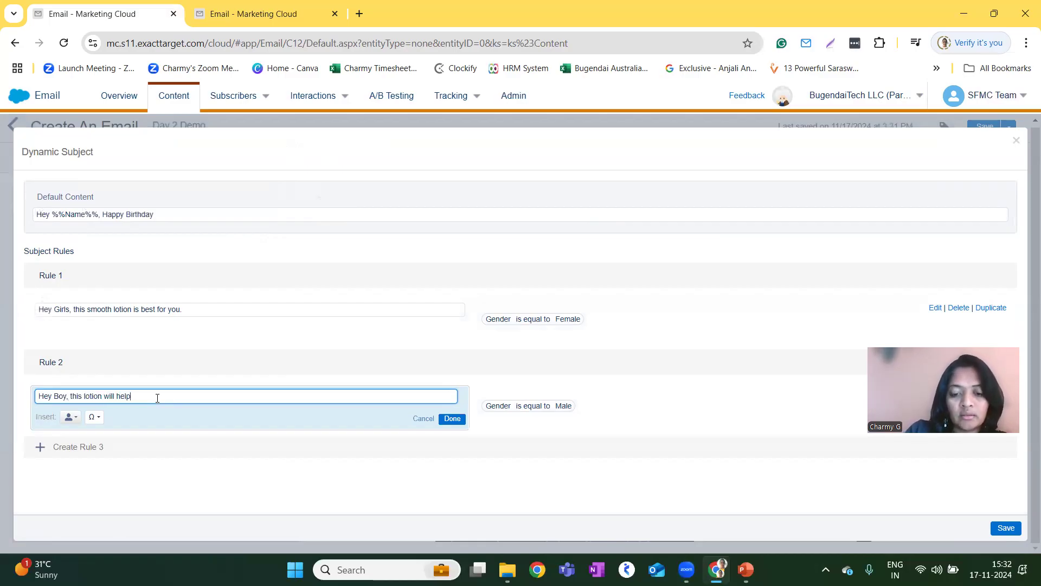
{"action": "type", "text": " you to have "}
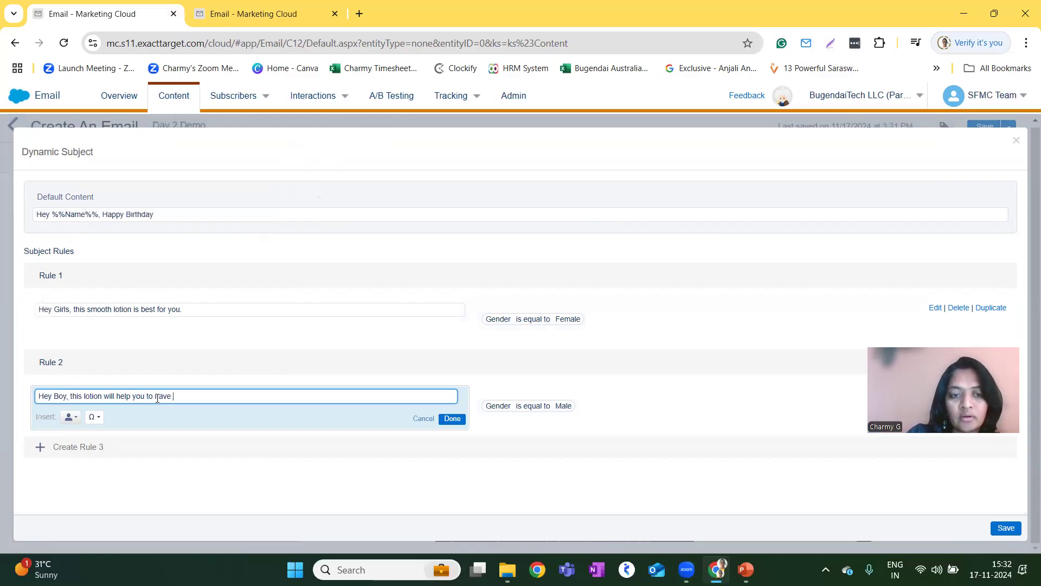
{"action": "type", "text": "smooth skin"}
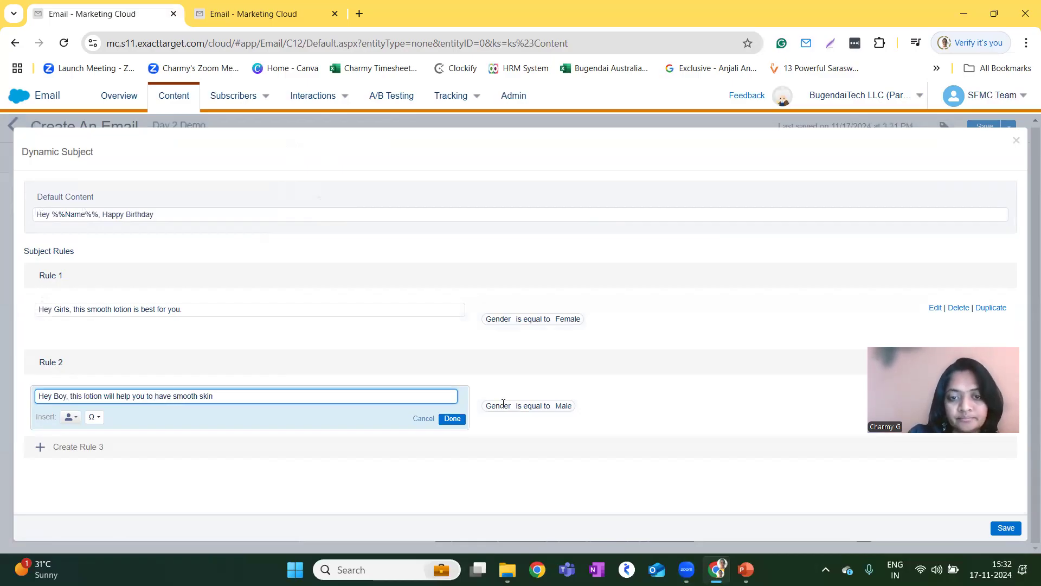
{"action": "left_click", "coordinate": [456, 420]}
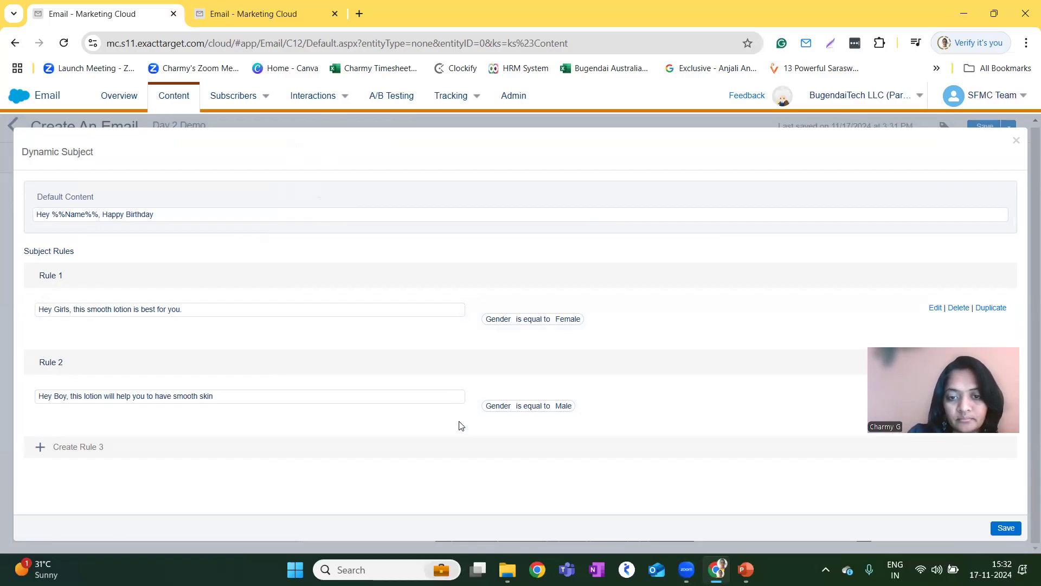
{"action": "left_click", "coordinate": [1007, 528]}
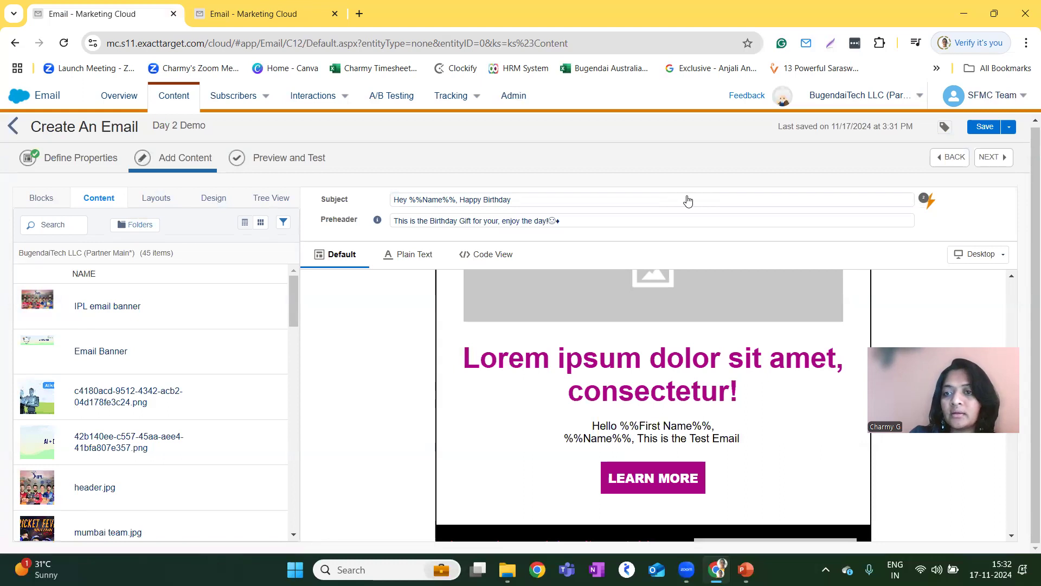
Examine the email's lower layouts and the image settings of a placeholder block in the three-column section.
{"action": "mouse_move", "coordinate": [929, 201]}
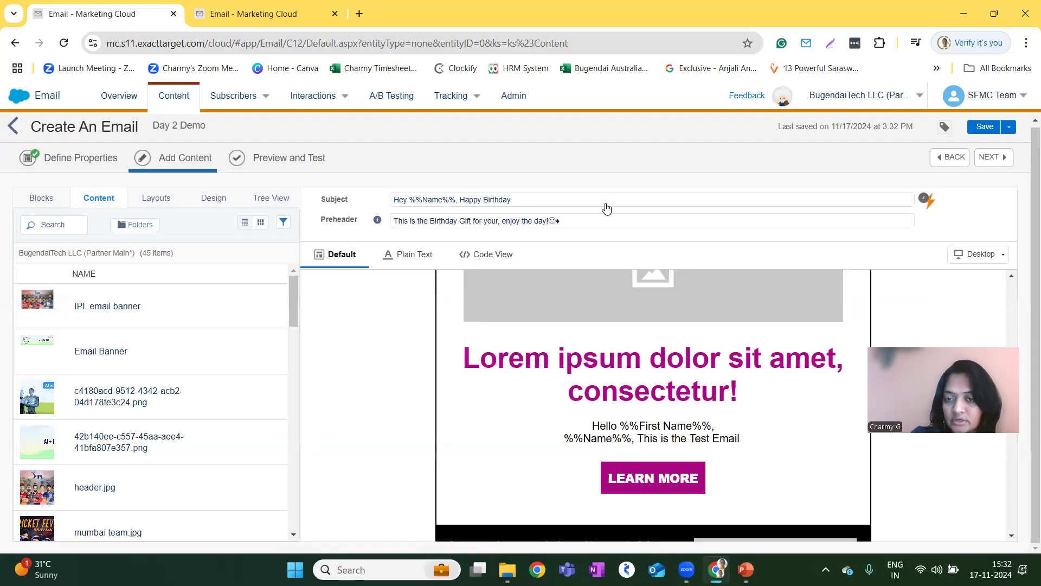
{"action": "scroll", "coordinate": [448, 360], "scroll_direction": "down", "scroll_amount": 5}
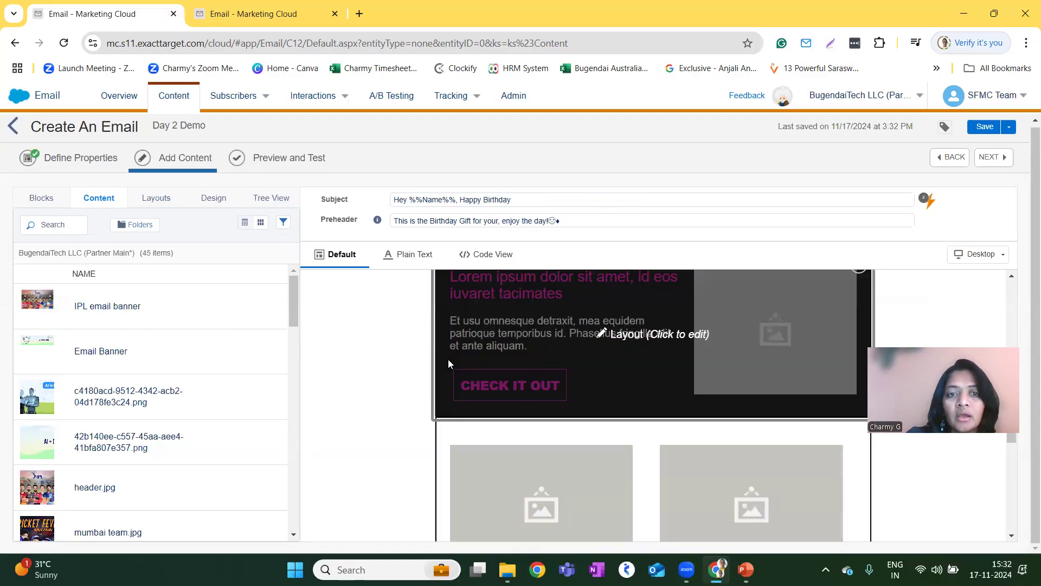
{"action": "scroll", "coordinate": [448, 359], "scroll_direction": "down", "scroll_amount": 5}
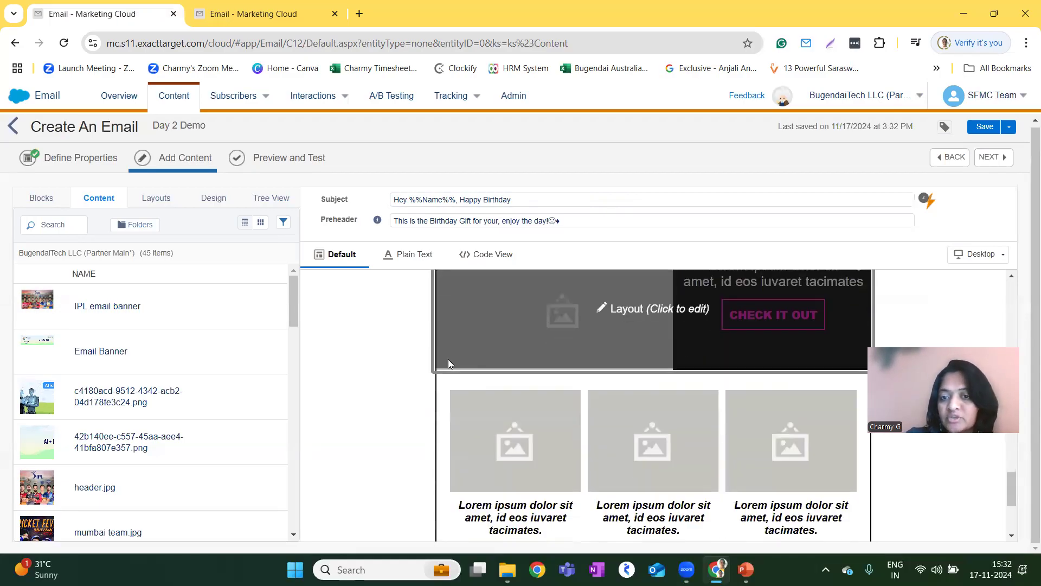
{"action": "scroll", "coordinate": [501, 445], "scroll_direction": "down", "scroll_amount": 1}
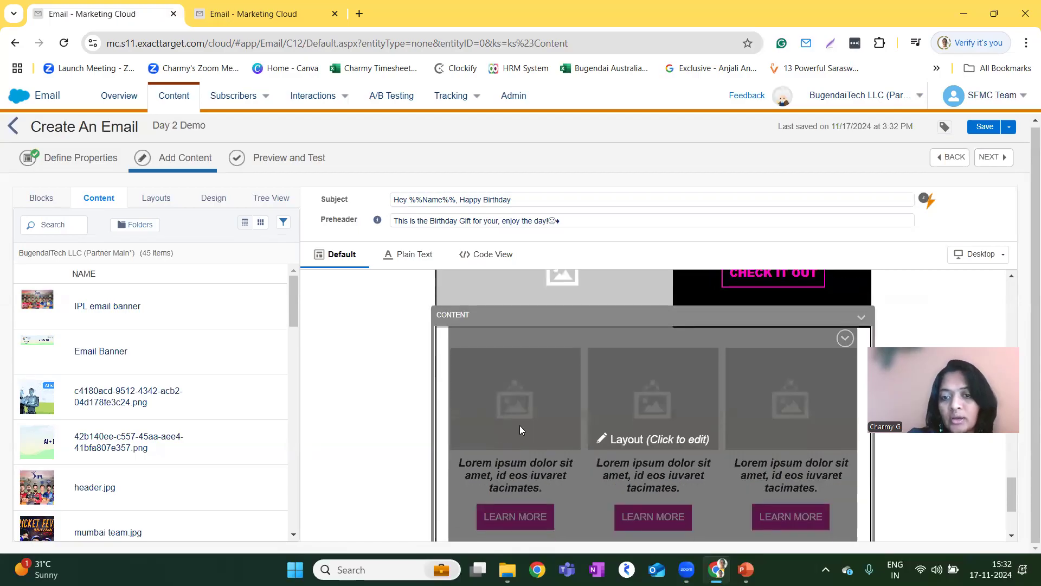
{"action": "left_click", "coordinate": [521, 425]}
{"action": "left_click", "coordinate": [522, 397]}
{"action": "left_click", "coordinate": [643, 402]}
{"action": "left_click", "coordinate": [643, 401]}
{"action": "scroll", "coordinate": [319, 384], "scroll_direction": "up", "scroll_amount": 5}
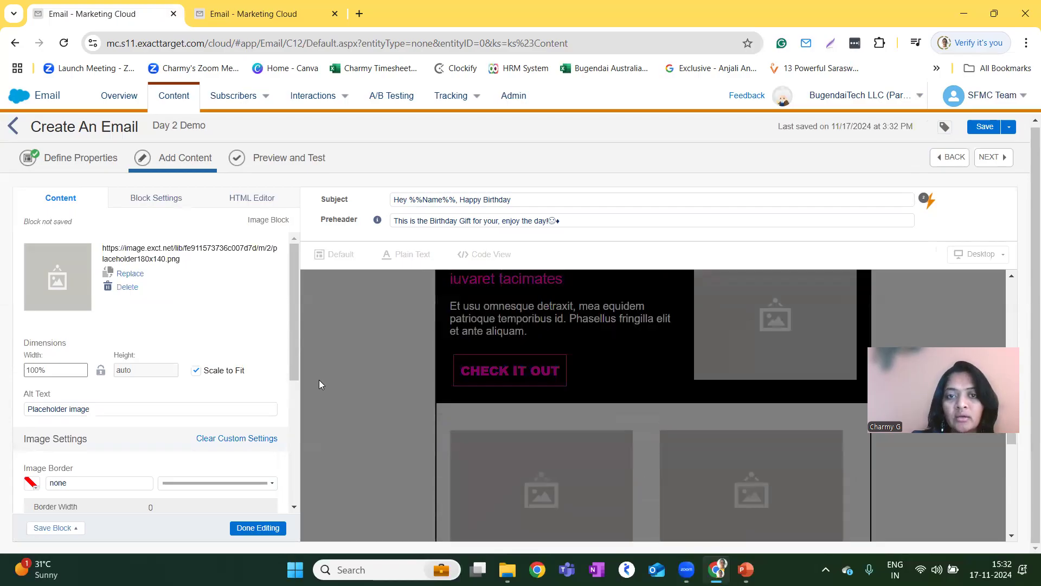
Open the Preview and Test stage and look through the email's layout before choosing a subscriber.
{"action": "left_click", "coordinate": [266, 156]}
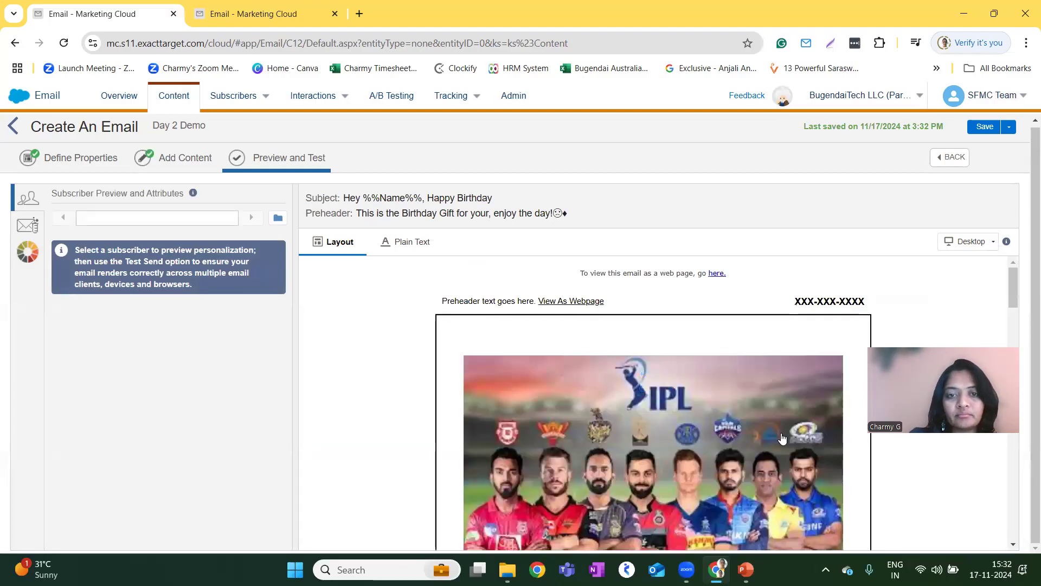
{"action": "scroll", "coordinate": [670, 377], "scroll_direction": "down", "scroll_amount": 10}
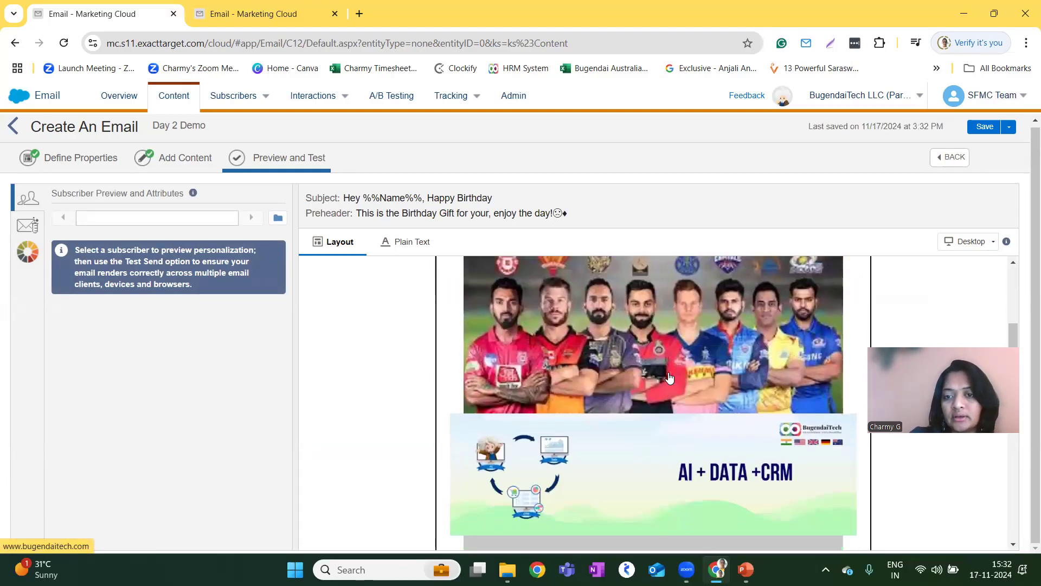
{"action": "scroll", "coordinate": [670, 377], "scroll_direction": "down", "scroll_amount": 3}
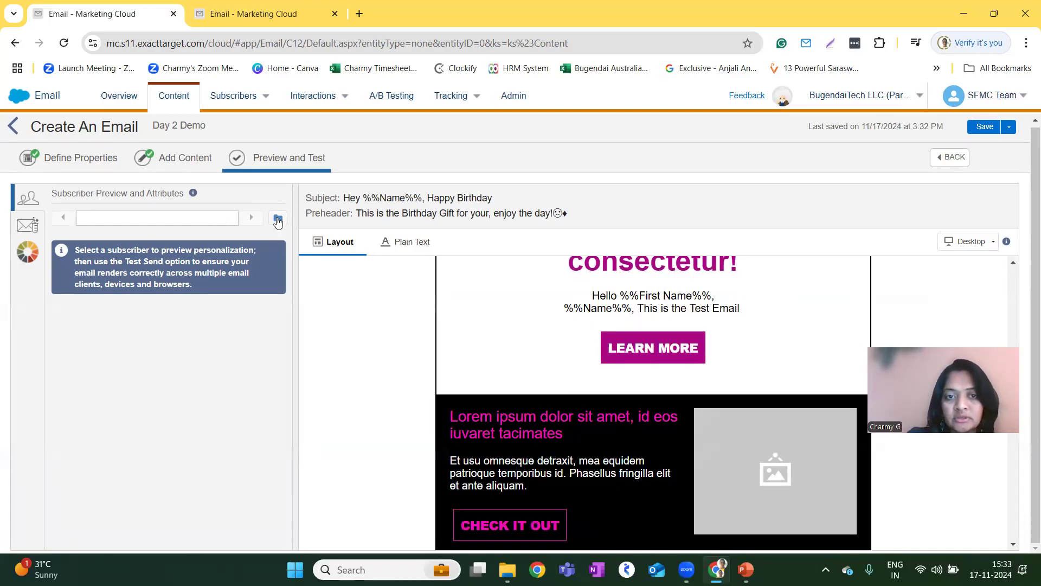
Preview the email for the second subscriber listed in the BT SFMC Test DE data extension.
{"action": "left_click", "coordinate": [278, 220]}
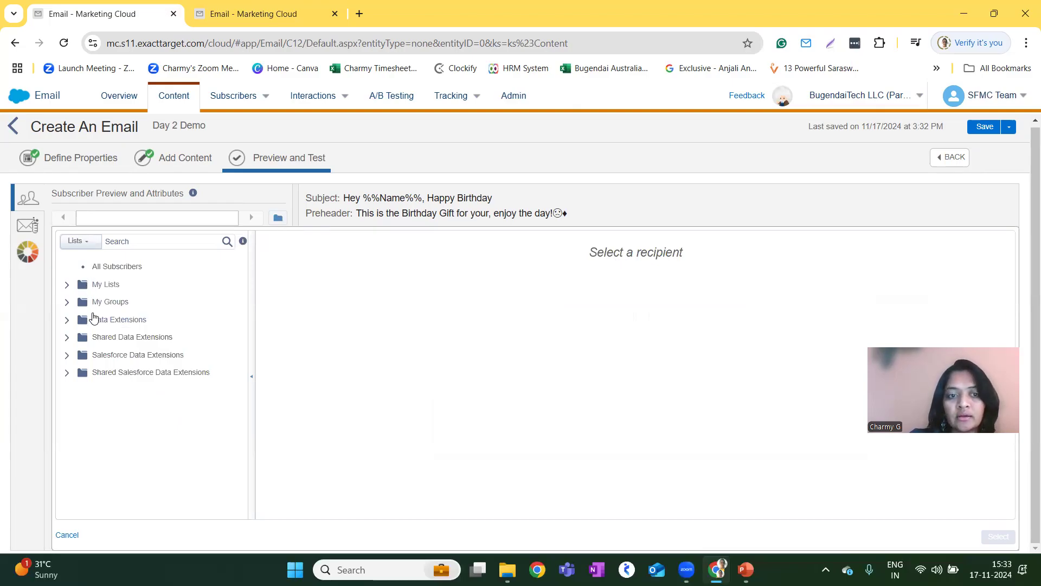
{"action": "left_click", "coordinate": [94, 323]}
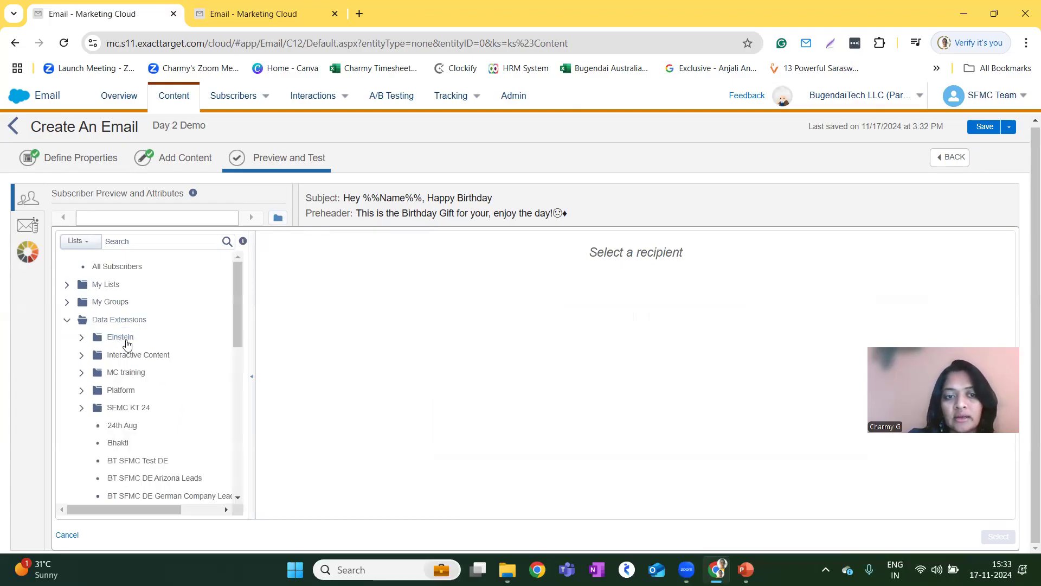
{"action": "left_click", "coordinate": [135, 459]}
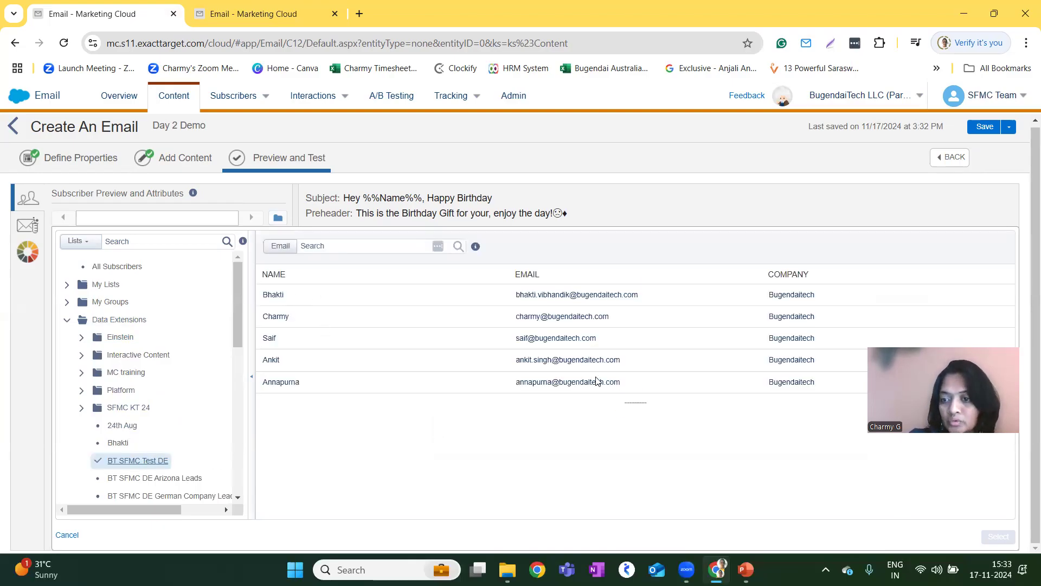
{"action": "left_click", "coordinate": [288, 314]}
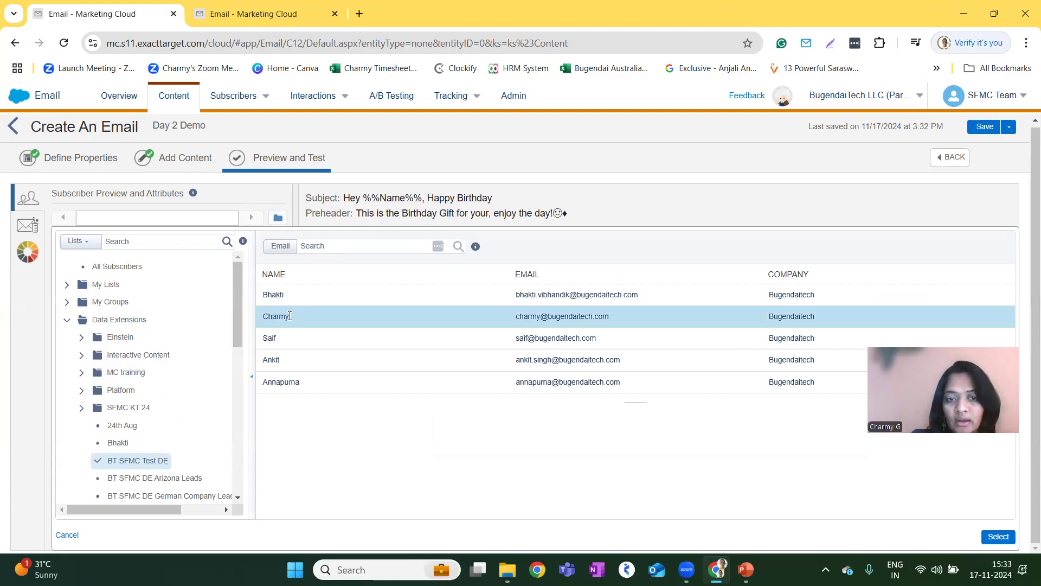
{"action": "left_click", "coordinate": [997, 537]}
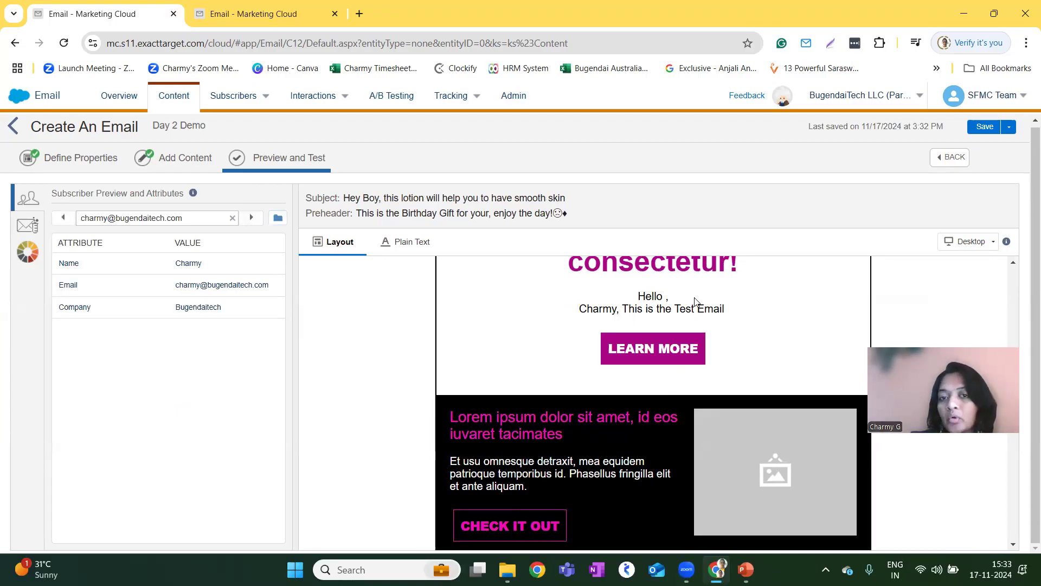
Check the personalized greeting in the layout preview and review the email's plain-text version.
{"action": "triple_click", "coordinate": [581, 308]}
{"action": "left_click", "coordinate": [551, 332]}
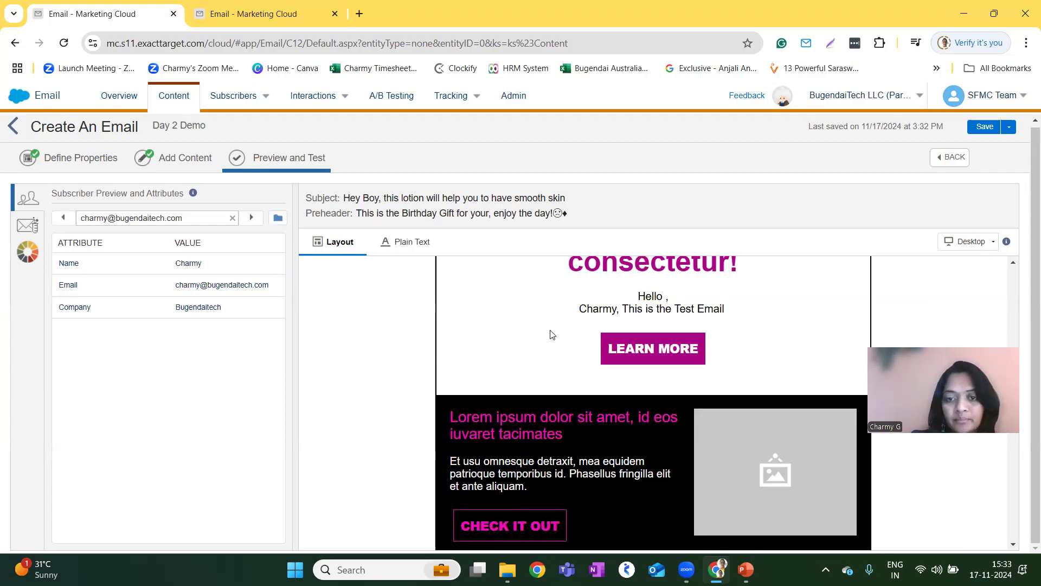
{"action": "scroll", "coordinate": [551, 332], "scroll_direction": "up", "scroll_amount": 15}
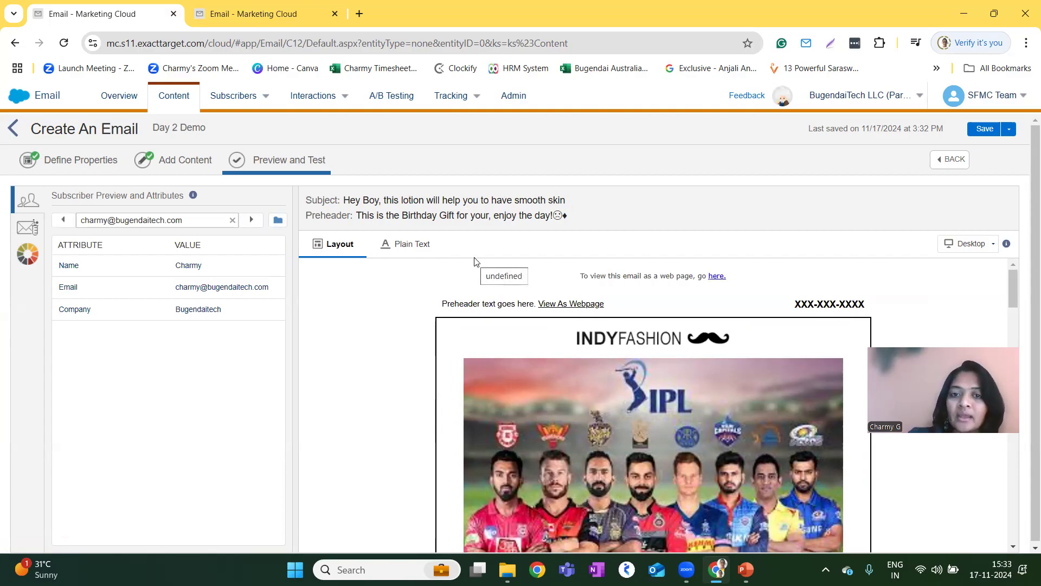
{"action": "left_click", "coordinate": [395, 244]}
{"action": "scroll", "coordinate": [395, 415], "scroll_direction": "down", "scroll_amount": 2}
{"action": "scroll", "coordinate": [394, 415], "scroll_direction": "down", "scroll_amount": 8}
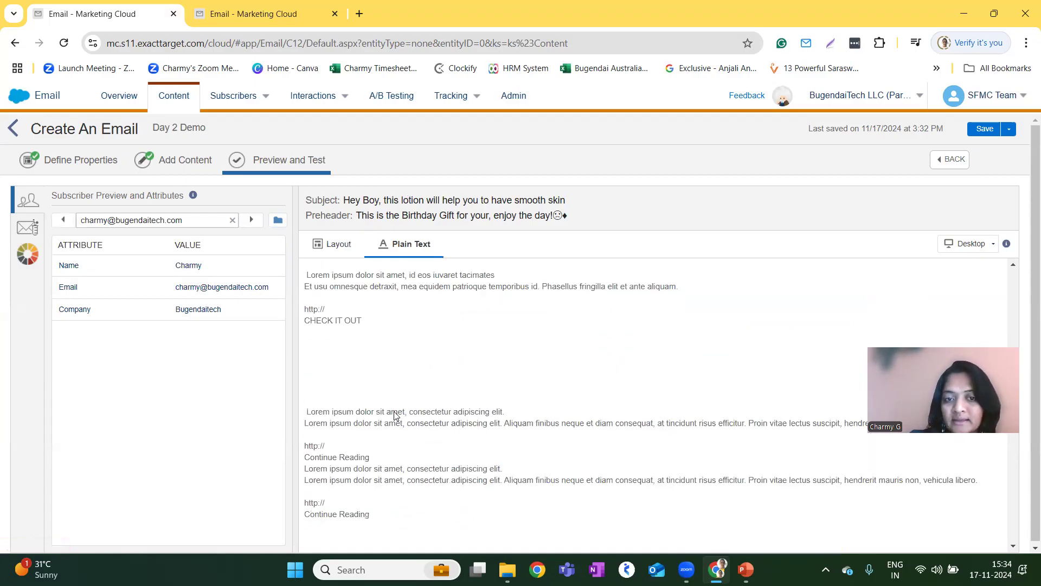
Preview the email layout in Mobile view and review its content and the footer's recipient, sender and privacy lines.
{"action": "left_click", "coordinate": [332, 244]}
{"action": "left_click", "coordinate": [949, 257]}
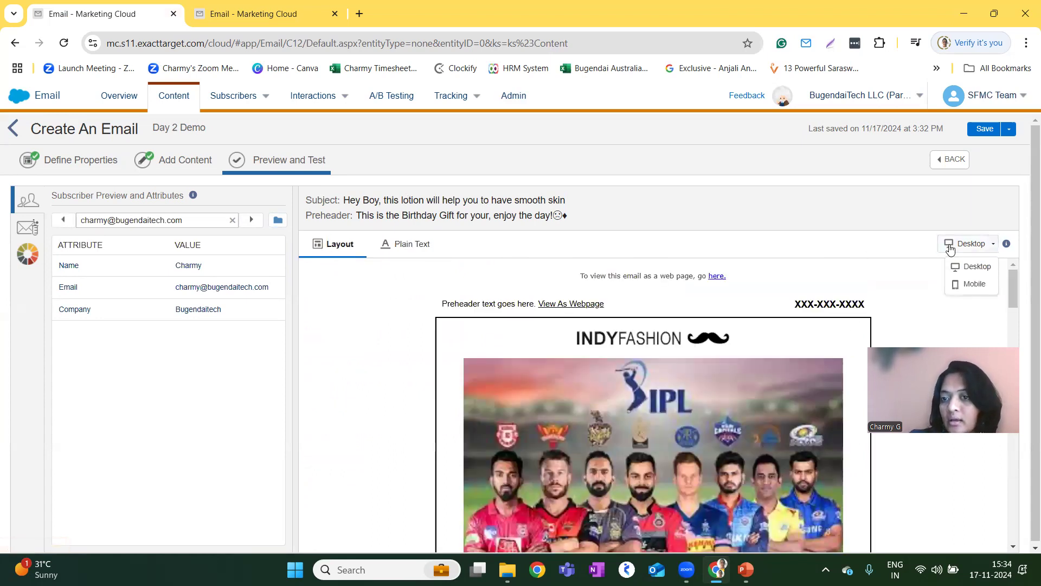
{"action": "left_click", "coordinate": [974, 282]}
{"action": "scroll", "coordinate": [739, 358], "scroll_direction": "down", "scroll_amount": 6}
{"action": "scroll", "coordinate": [737, 351], "scroll_direction": "down", "scroll_amount": 5}
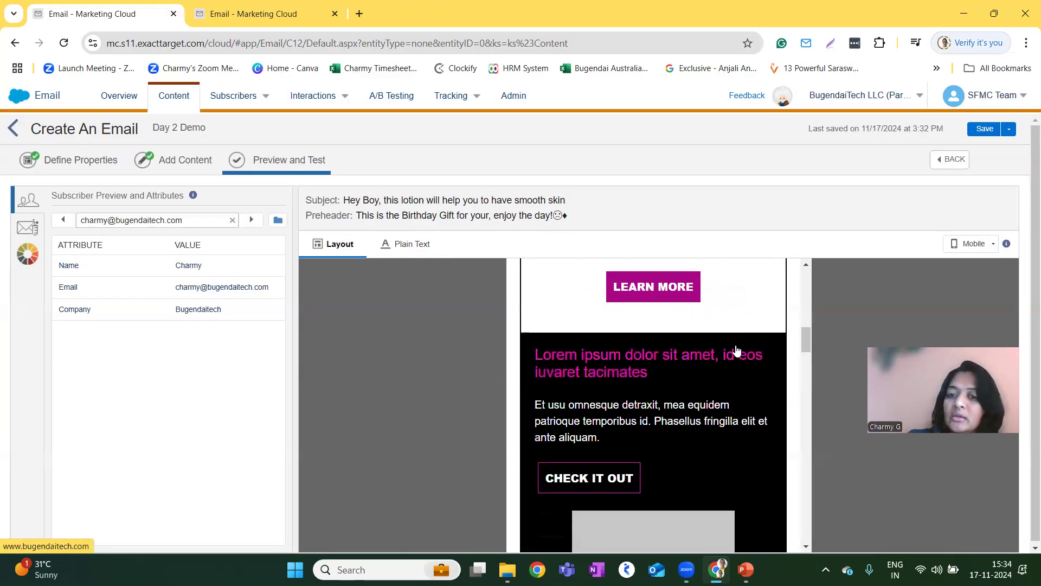
{"action": "scroll", "coordinate": [737, 352], "scroll_direction": "down", "scroll_amount": 10}
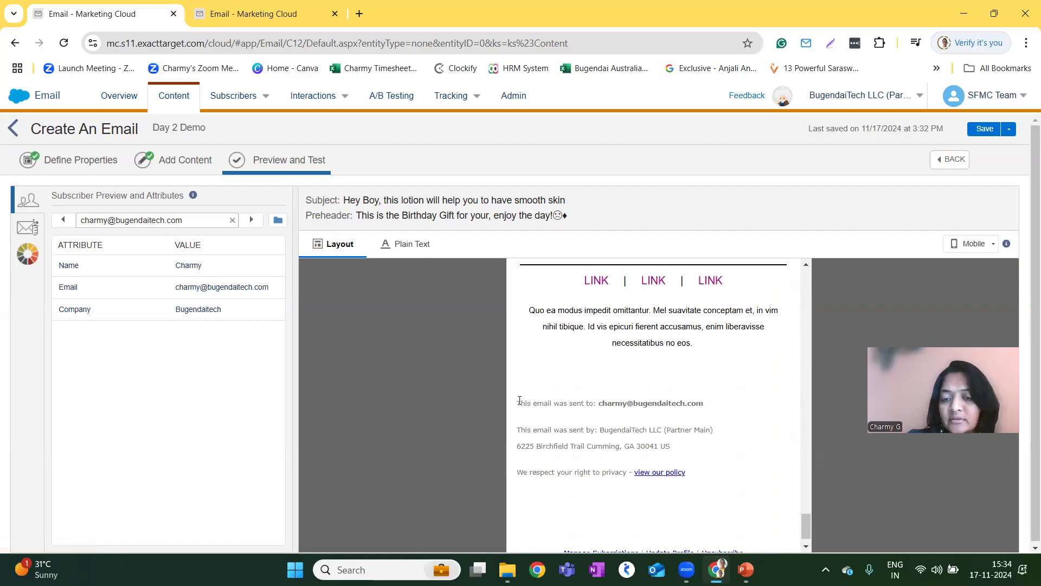
{"action": "left_click_drag", "start_coordinate": [519, 401], "coordinate": [671, 473]}
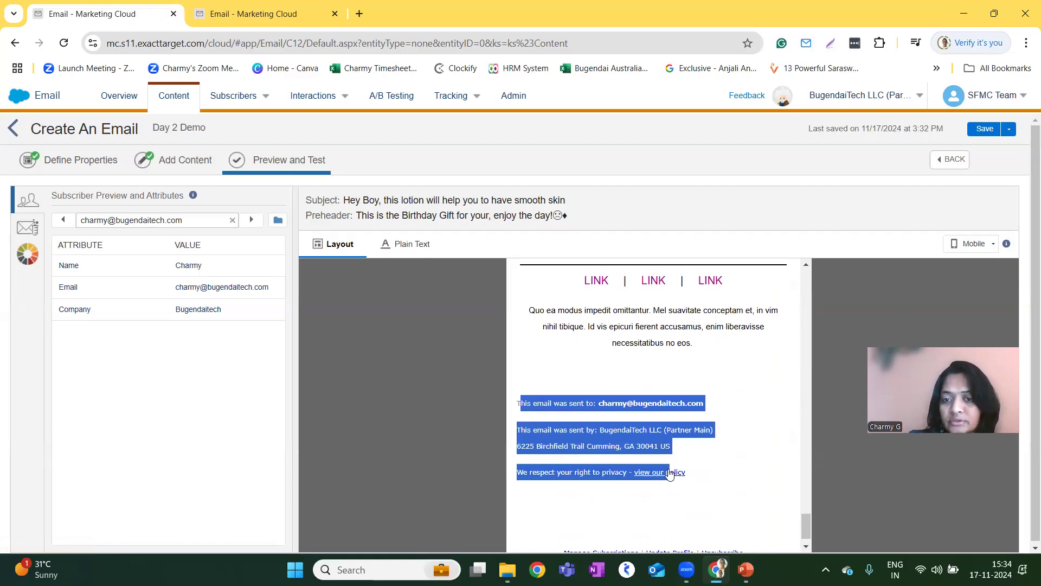
{"action": "left_click", "coordinate": [523, 402]}
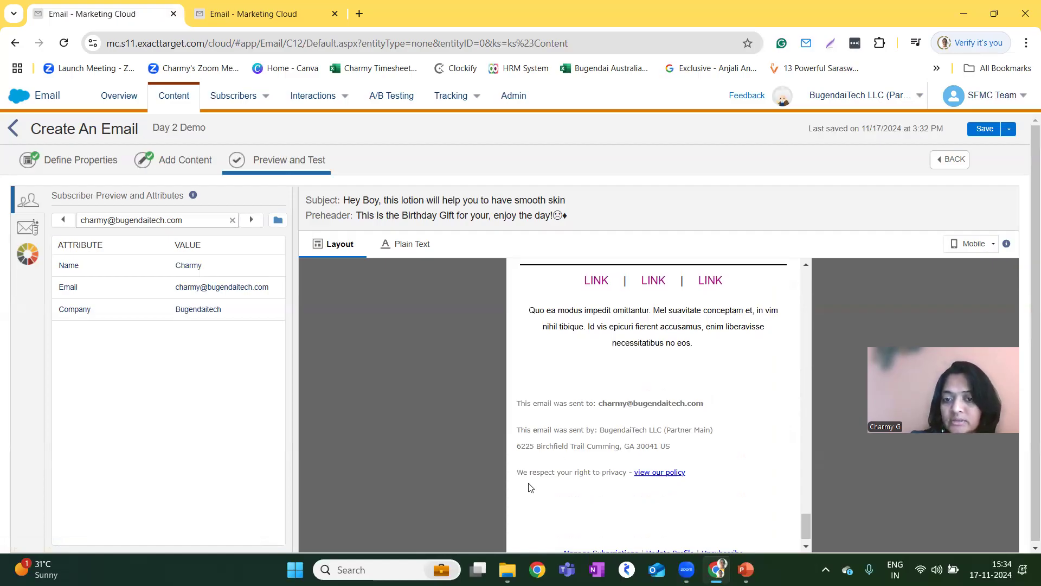
{"action": "scroll", "coordinate": [701, 490], "scroll_direction": "up", "scroll_amount": 4}
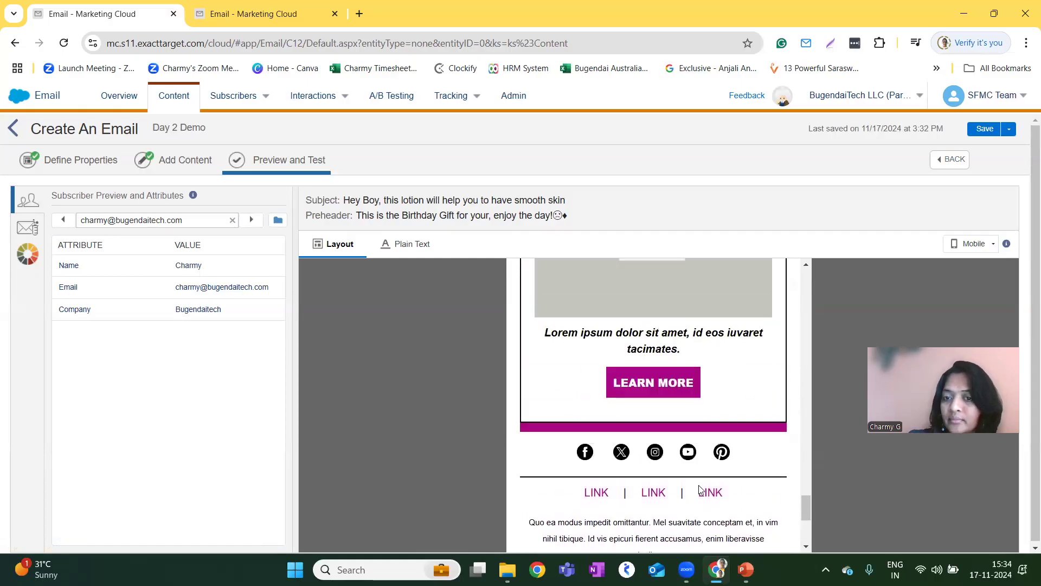
{"action": "scroll", "coordinate": [699, 490], "scroll_direction": "up", "scroll_amount": 2}
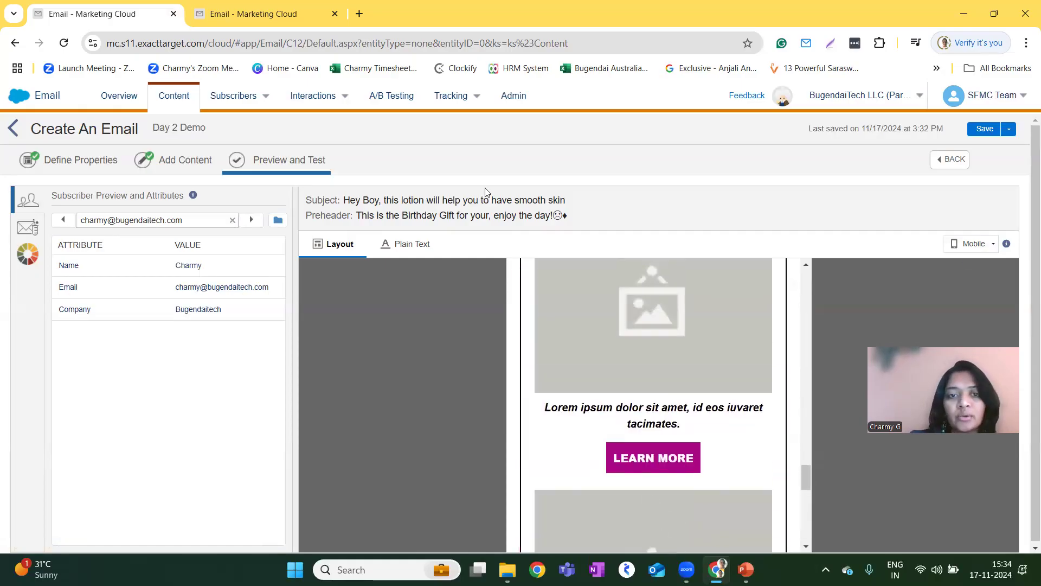
Examine the Test Send settings, including recipients, send classification, sender and delivery profiles, subject prefix and tracking options.
{"action": "left_click", "coordinate": [23, 230]}
{"action": "scroll", "coordinate": [130, 367], "scroll_direction": "down", "scroll_amount": 1}
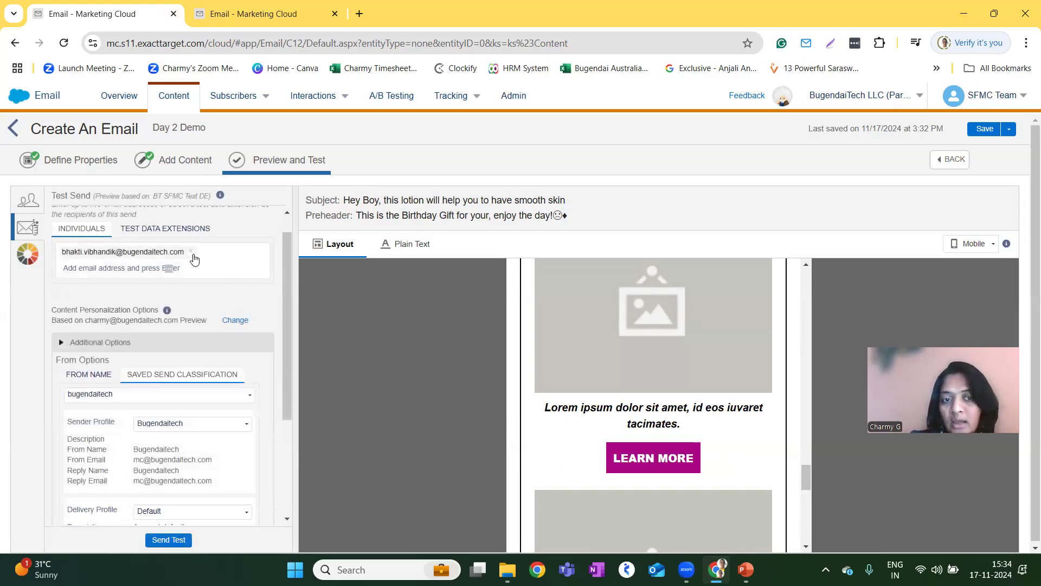
{"action": "scroll", "coordinate": [167, 449], "scroll_direction": "down", "scroll_amount": 4}
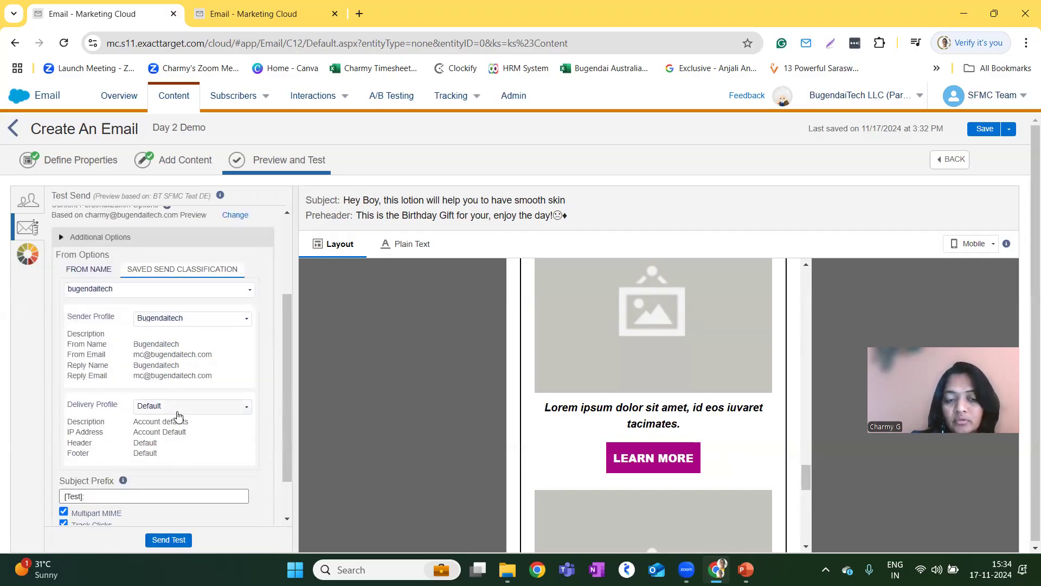
{"action": "scroll", "coordinate": [181, 444], "scroll_direction": "down", "scroll_amount": 2}
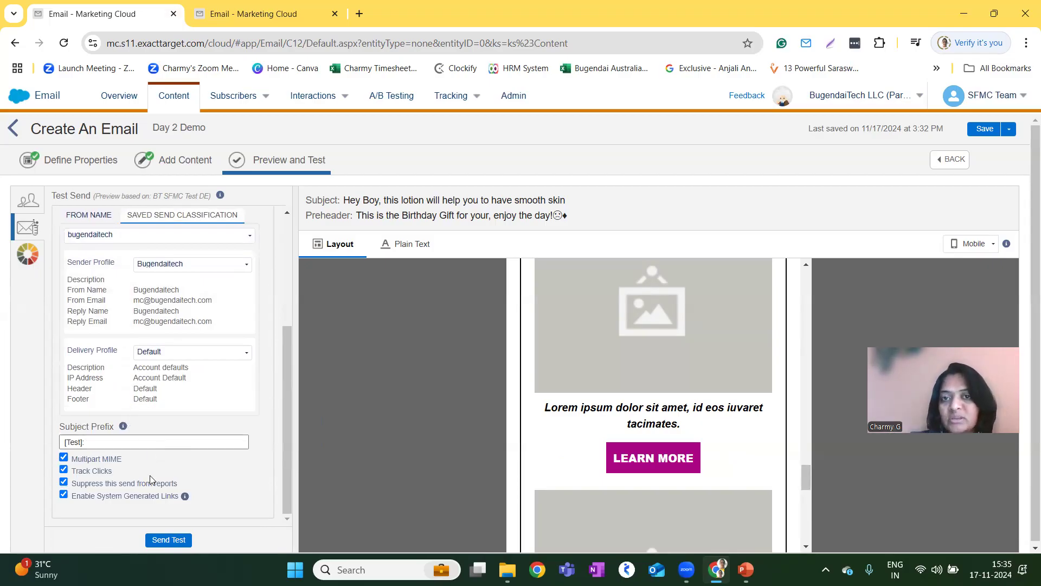
{"action": "scroll", "coordinate": [136, 352], "scroll_direction": "up", "scroll_amount": 4}
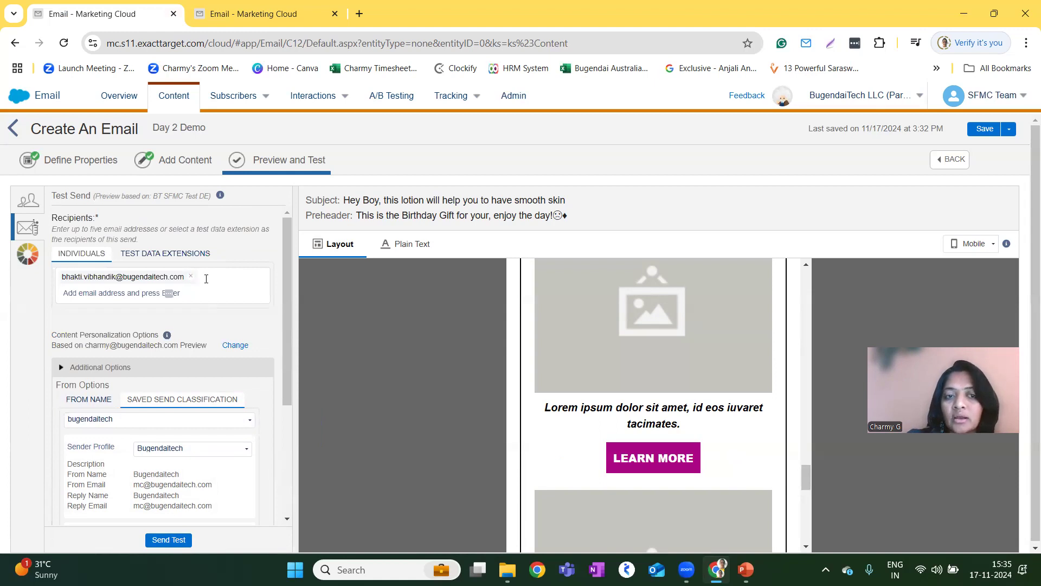
Look at the test data extension choices for the test send's recipients without selecting one, and return to the subscriber preview.
{"action": "left_click", "coordinate": [167, 254]}
{"action": "left_click", "coordinate": [259, 274]}
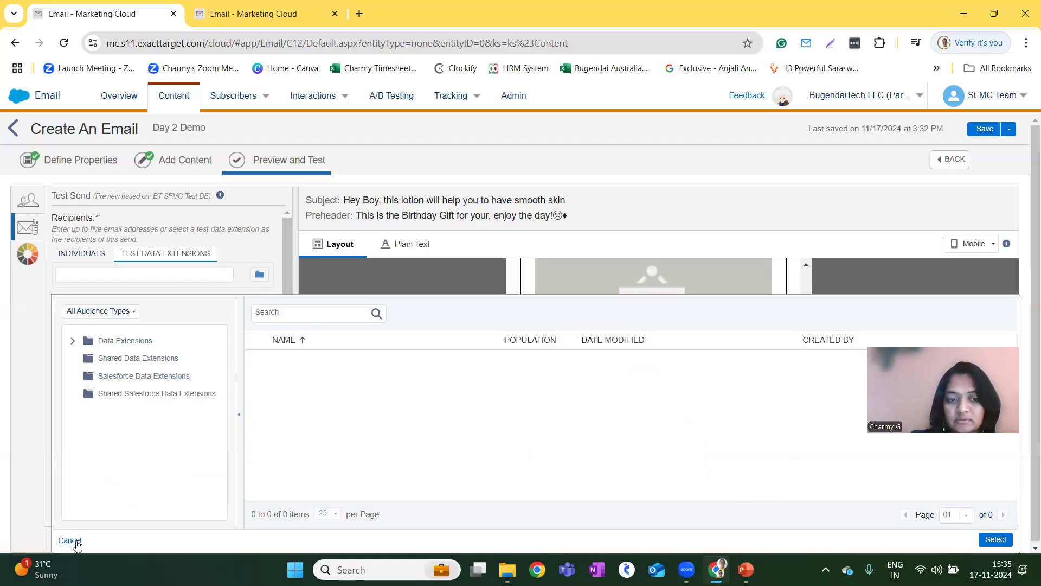
{"action": "left_click", "coordinate": [69, 540]}
{"action": "scroll", "coordinate": [115, 440], "scroll_direction": "down", "scroll_amount": 2}
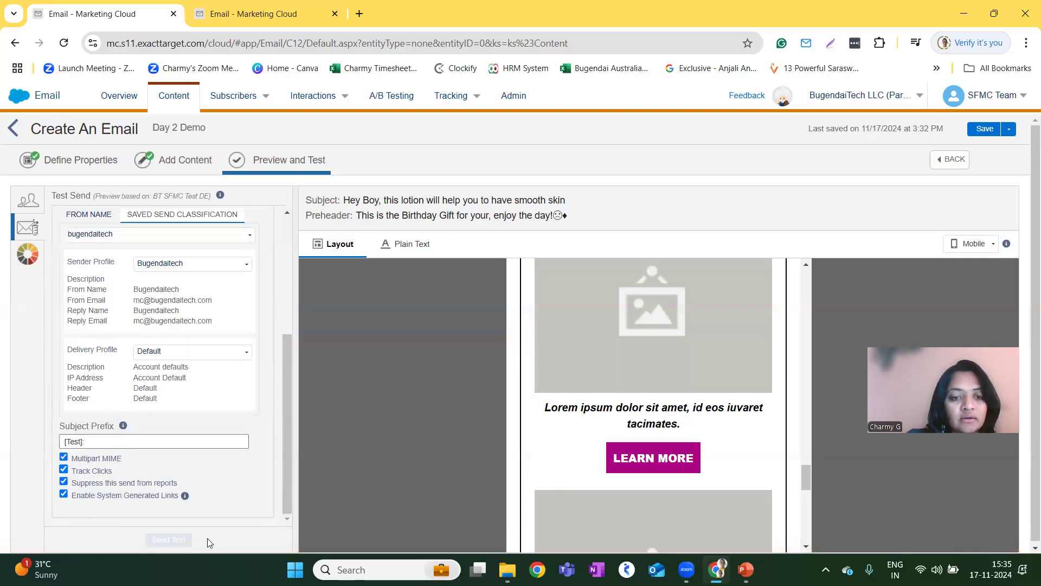
{"action": "left_click", "coordinate": [30, 200]}
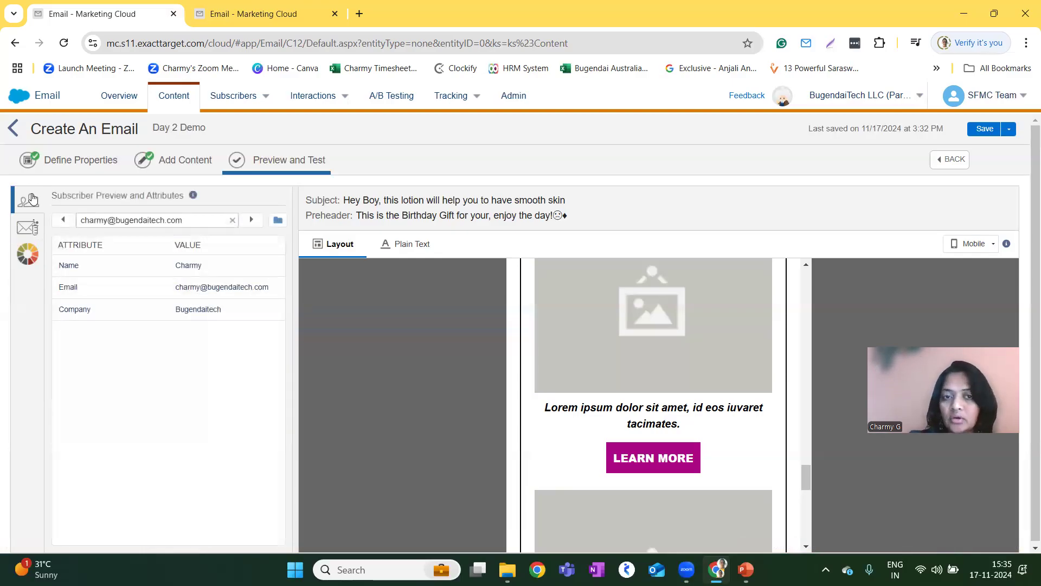
Save the Day 2 Demo email and return to the Content Builder overview.
{"action": "left_click", "coordinate": [983, 130]}
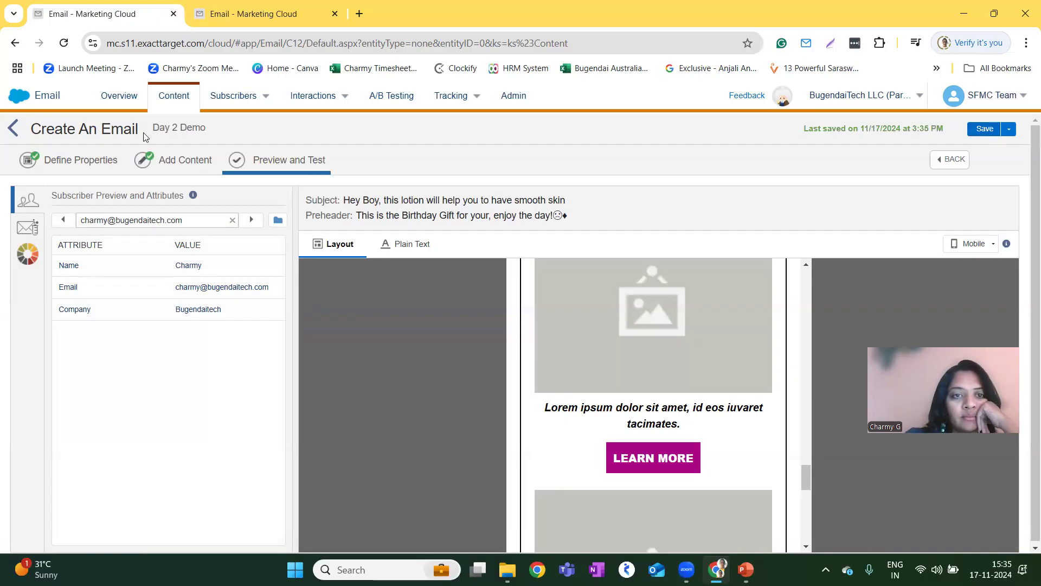
{"action": "left_click", "coordinate": [176, 92]}
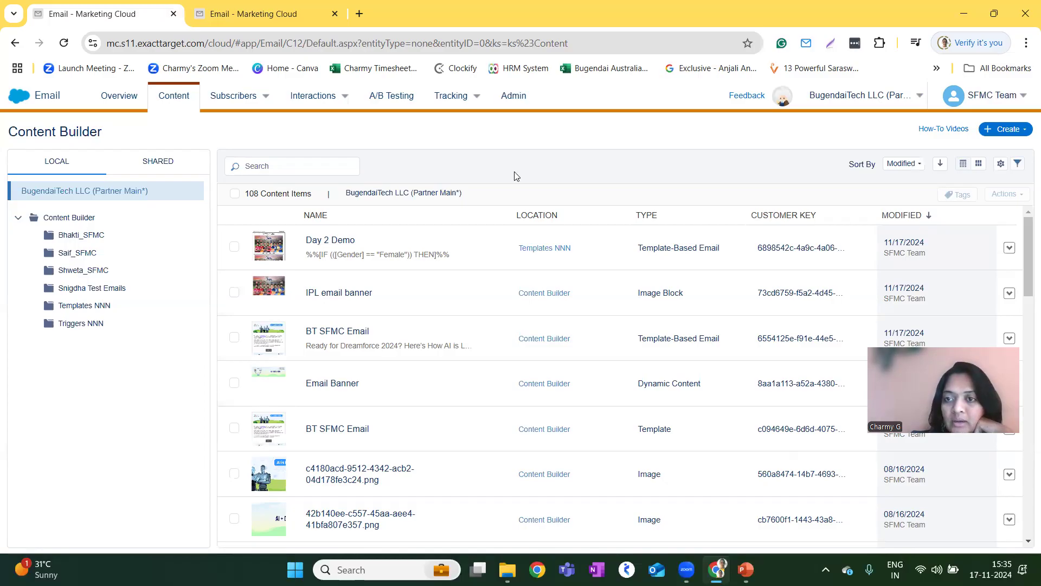
Open the Paste HTML editor for a new email template, look it over and exit without saving.
{"action": "left_click", "coordinate": [1004, 130]}
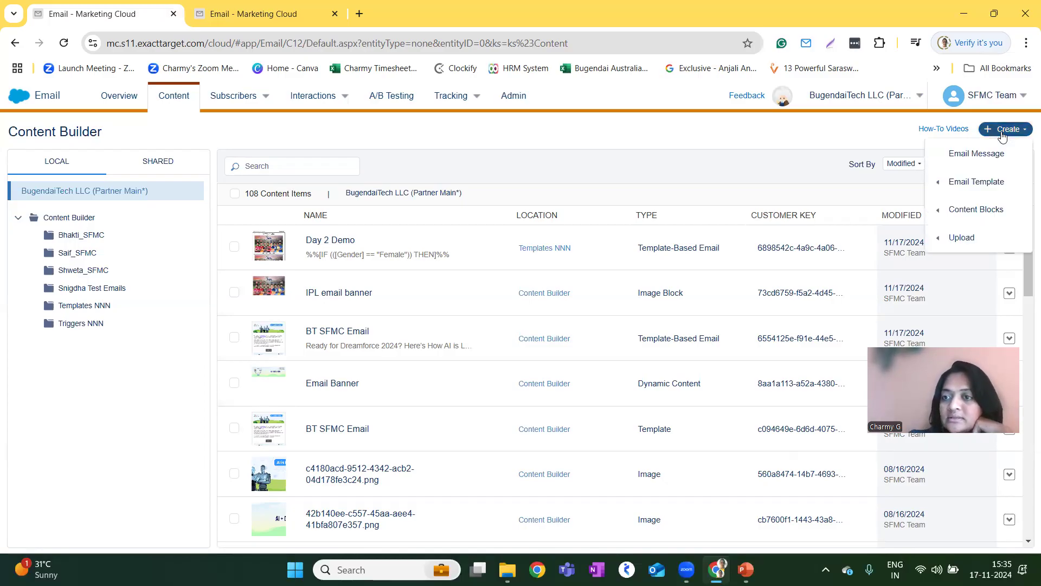
{"action": "mouse_move", "coordinate": [957, 184]}
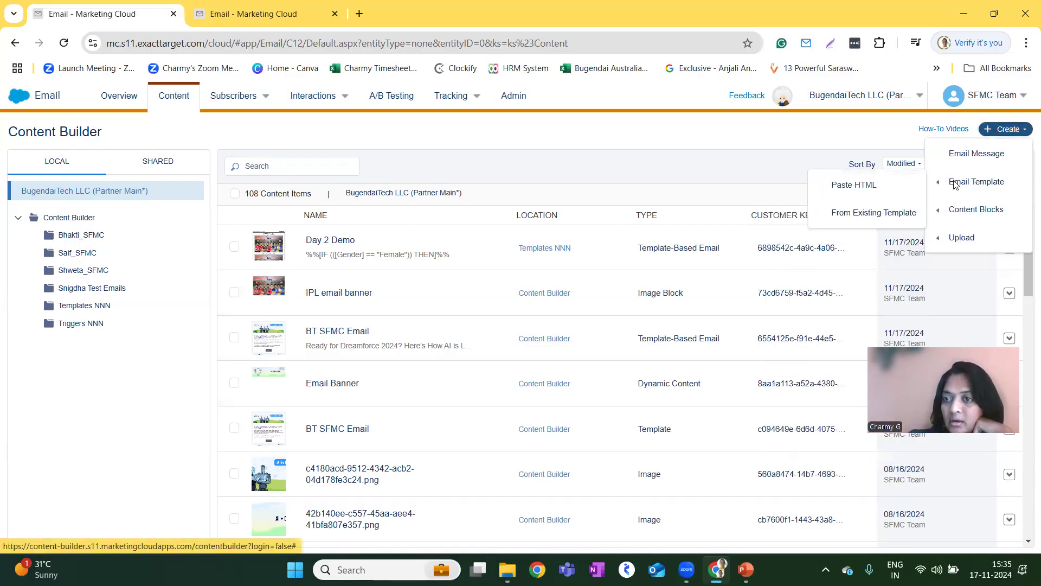
{"action": "left_click", "coordinate": [851, 189]}
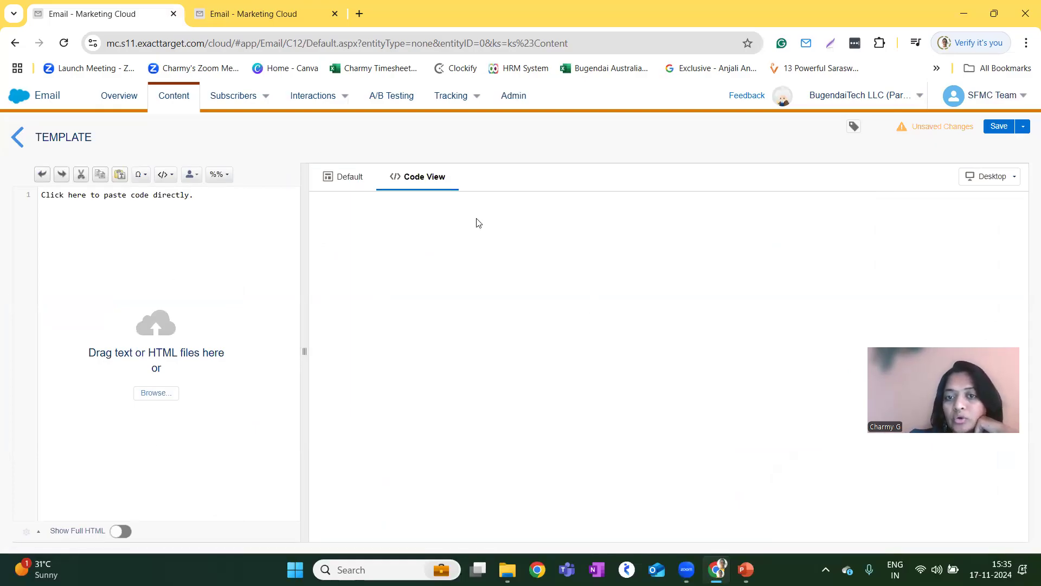
{"action": "left_click", "coordinate": [18, 136]}
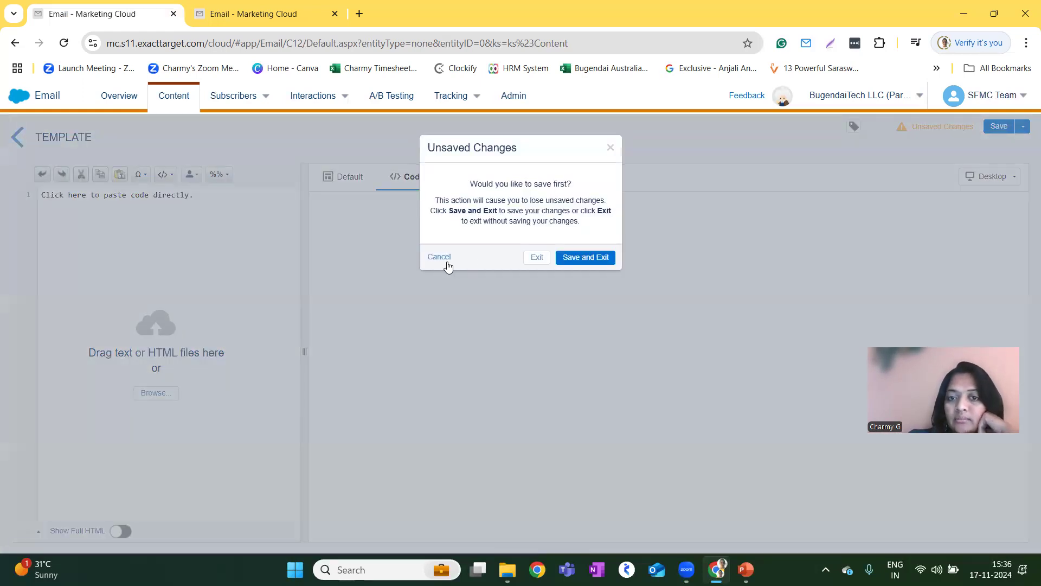
{"action": "left_click", "coordinate": [532, 266]}
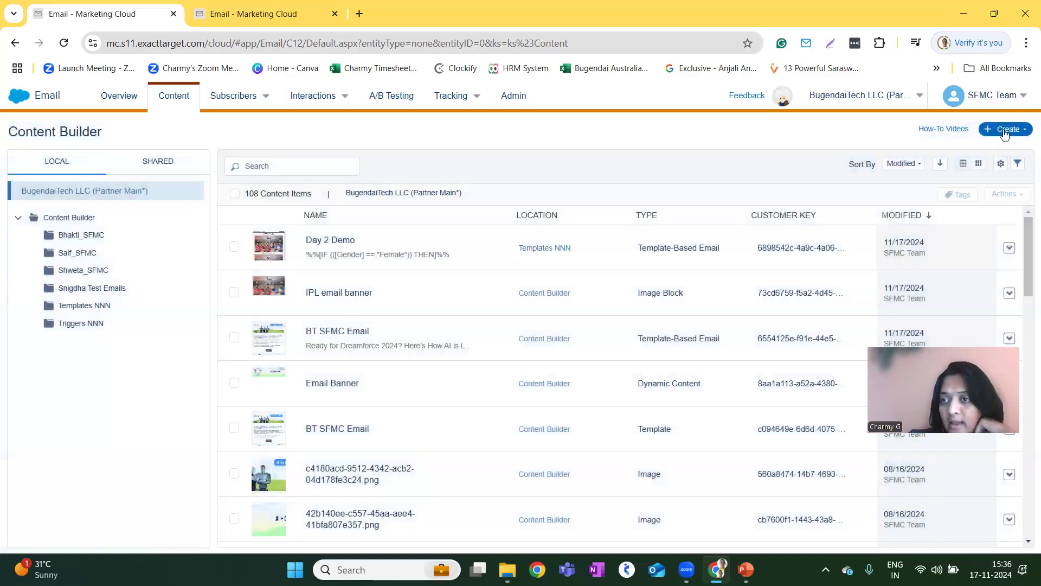
Browse the Themed, Empty, Basic and Saved templates available for a new email template based on an existing one, and exit without selecting any.
{"action": "left_click", "coordinate": [1008, 129]}
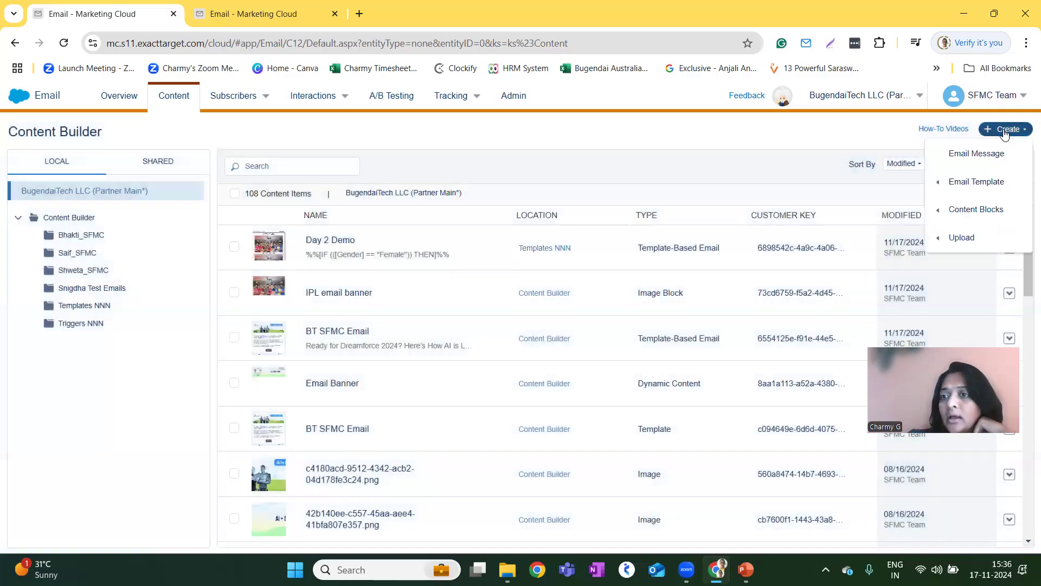
{"action": "mouse_move", "coordinate": [986, 183]}
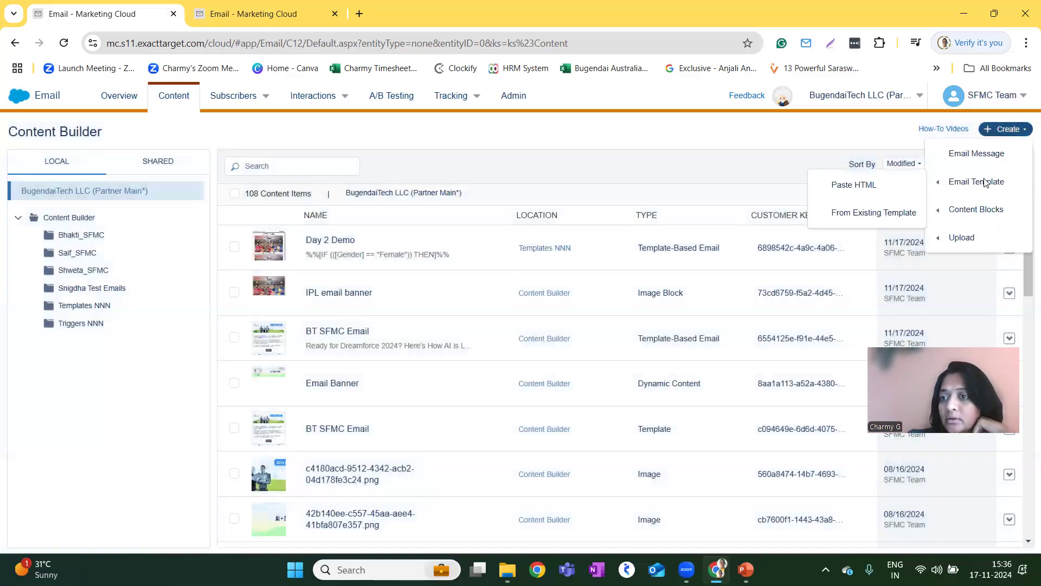
{"action": "left_click", "coordinate": [868, 217]}
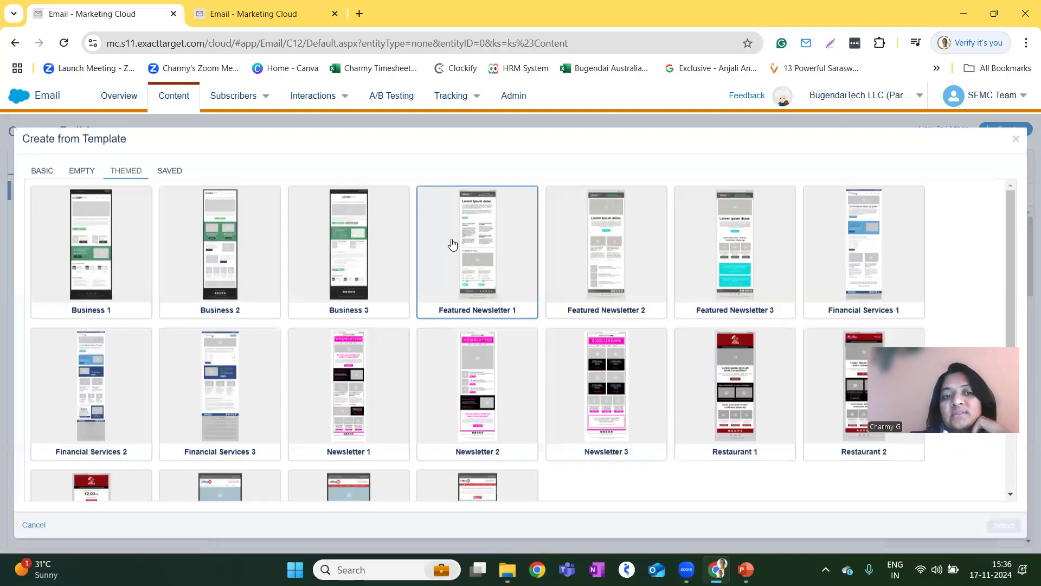
{"action": "scroll", "coordinate": [268, 373], "scroll_direction": "down", "scroll_amount": 2}
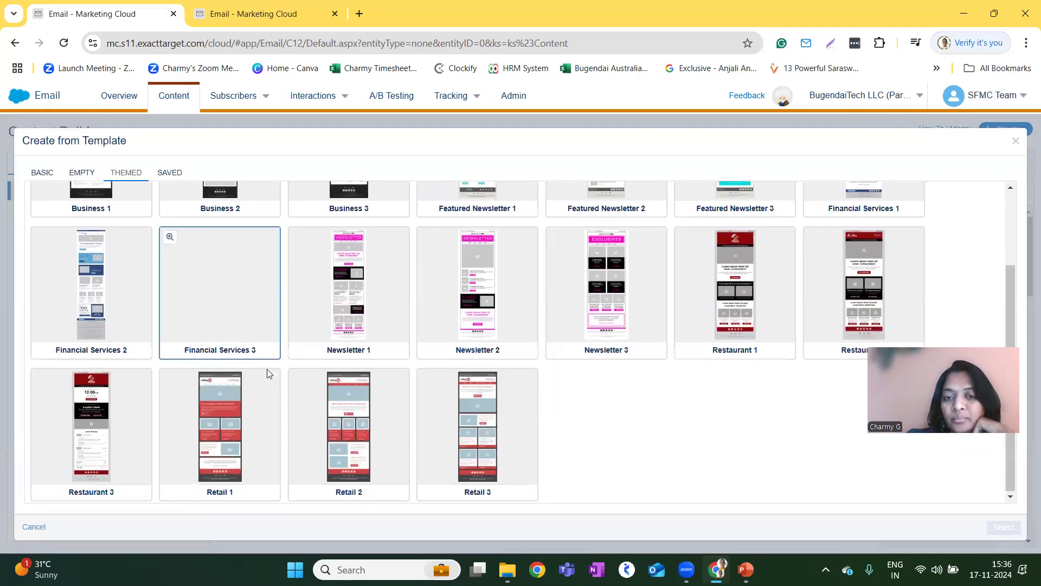
{"action": "scroll", "coordinate": [279, 399], "scroll_direction": "up", "scroll_amount": 2}
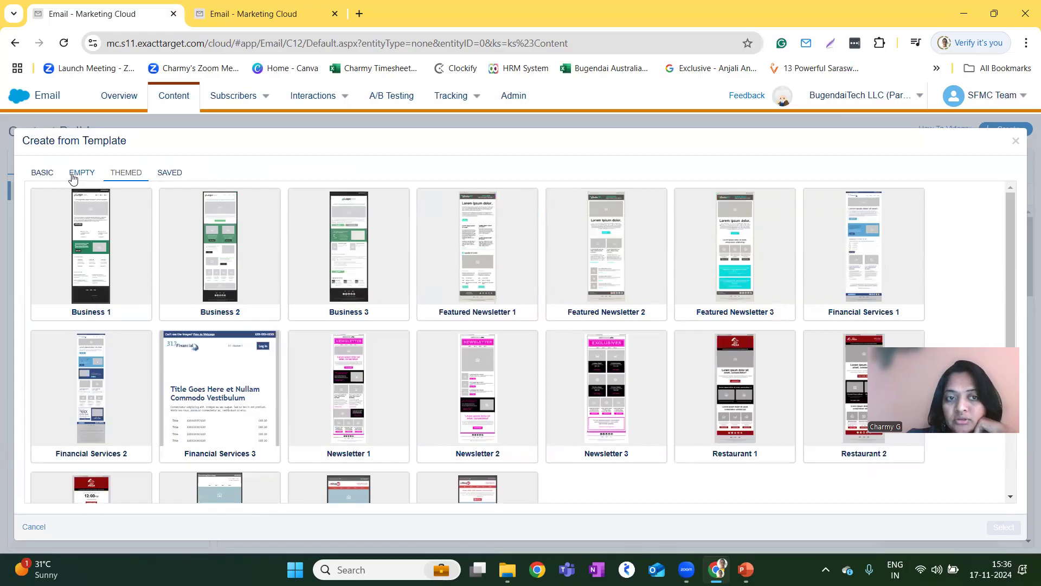
{"action": "left_click", "coordinate": [74, 175]}
{"action": "left_click", "coordinate": [41, 173]}
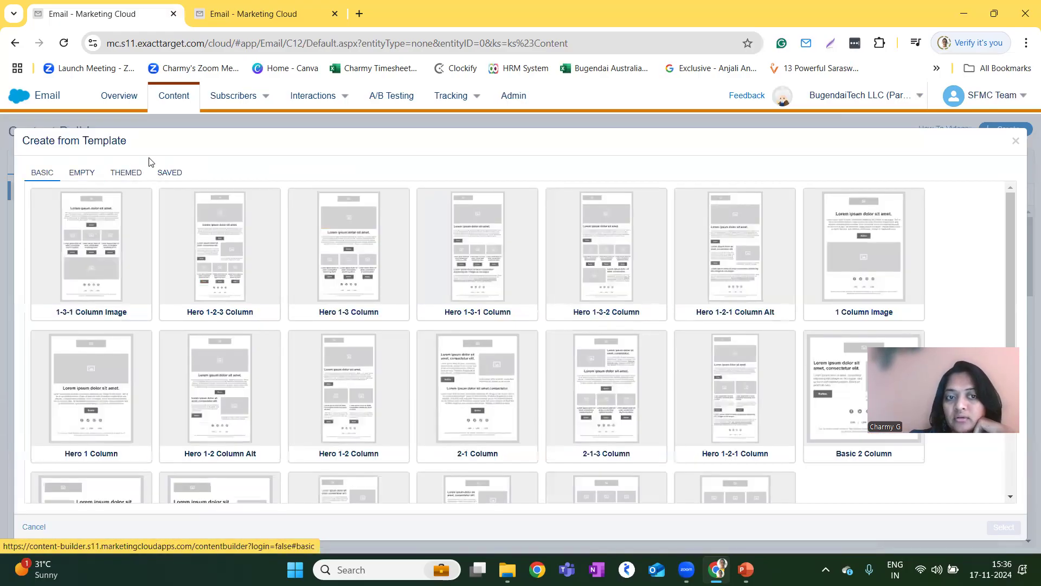
{"action": "left_click", "coordinate": [168, 173]}
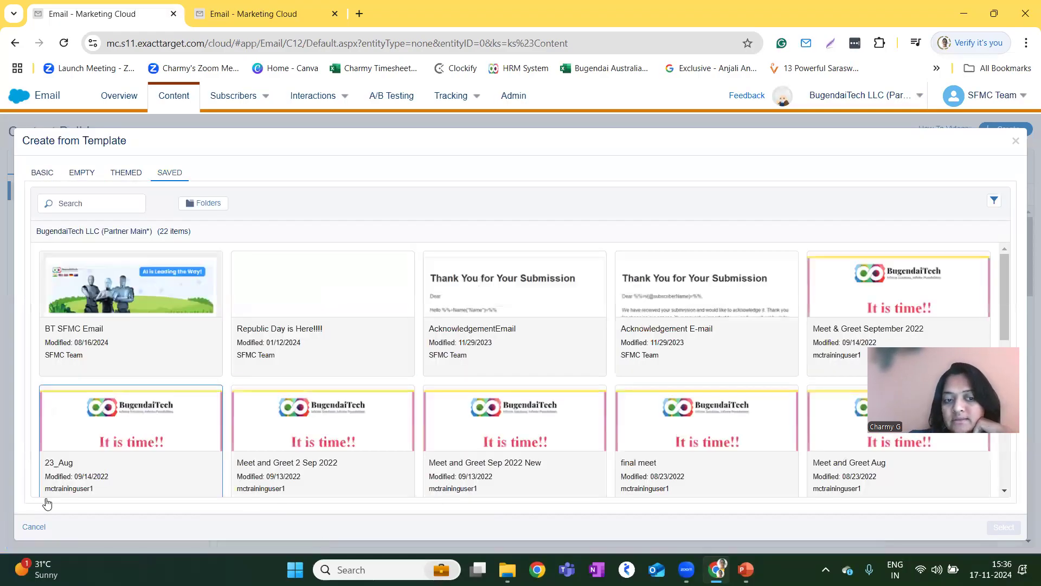
{"action": "left_click", "coordinate": [121, 172]}
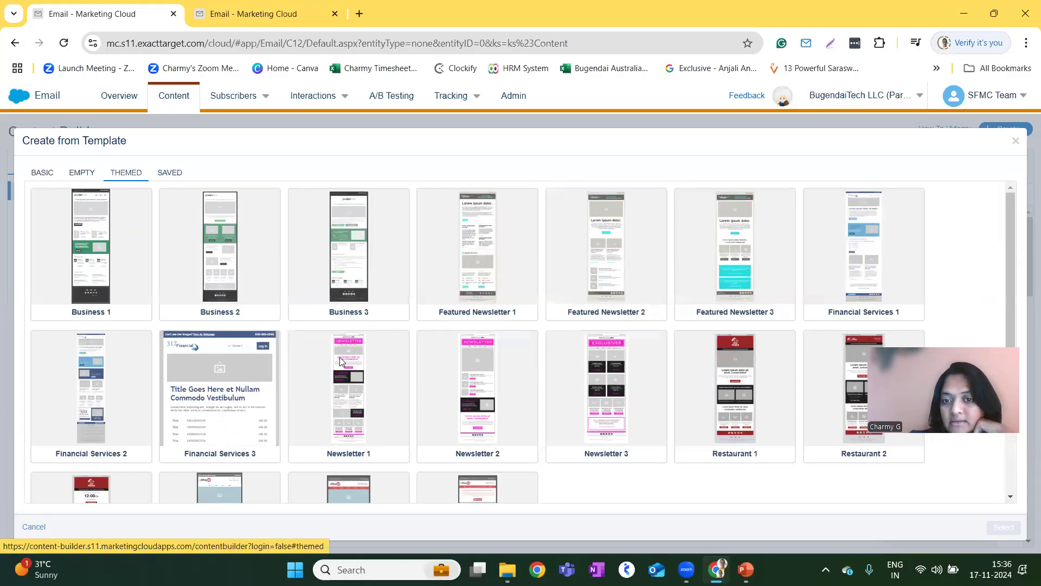
{"action": "left_click", "coordinate": [29, 526]}
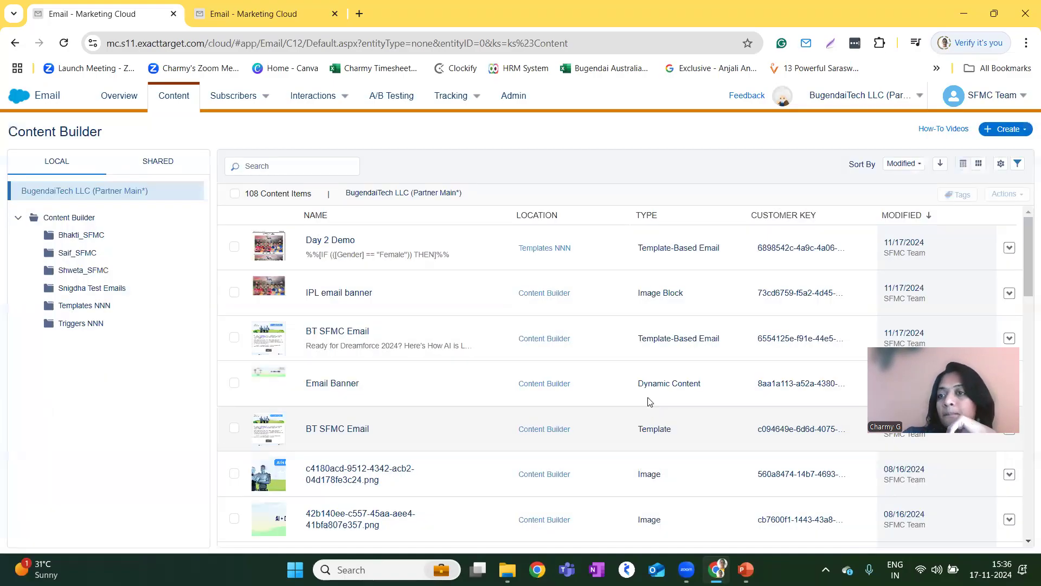
Create a new Dynamic Content block with the image c4180acd-9512-4342-acb2-04d178fe3c24.png as its default content.
{"action": "left_click", "coordinate": [1008, 129]}
{"action": "mouse_move", "coordinate": [974, 216]}
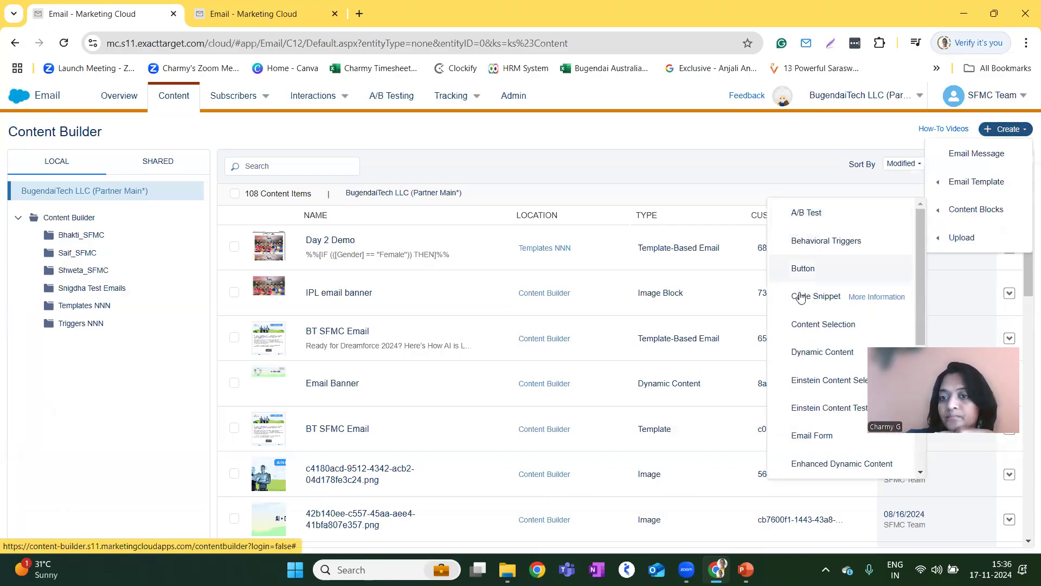
{"action": "left_click", "coordinate": [816, 353]}
{"action": "left_click", "coordinate": [124, 349]}
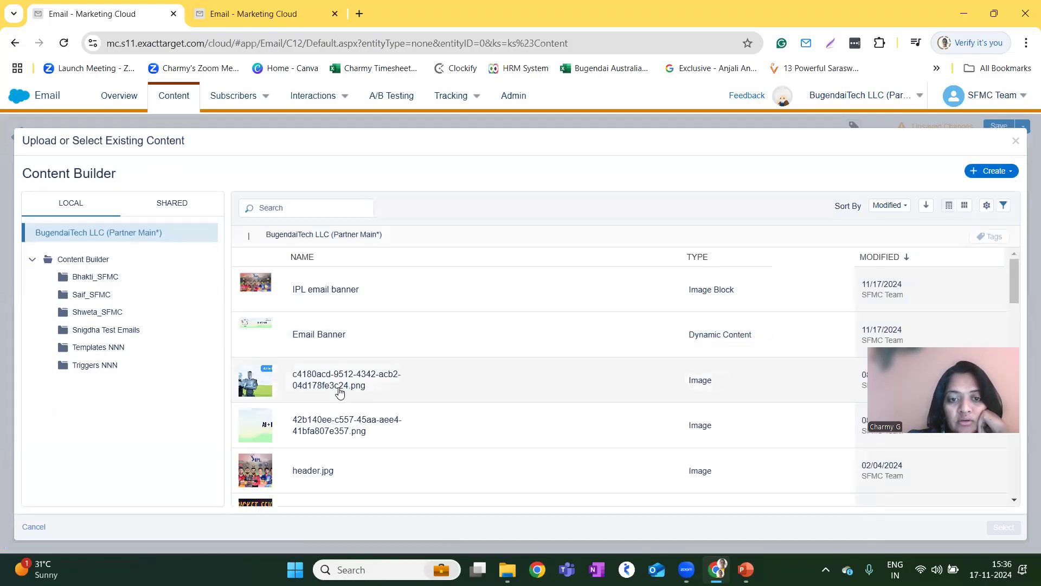
{"action": "left_click", "coordinate": [340, 392]}
{"action": "left_click", "coordinate": [1003, 528]}
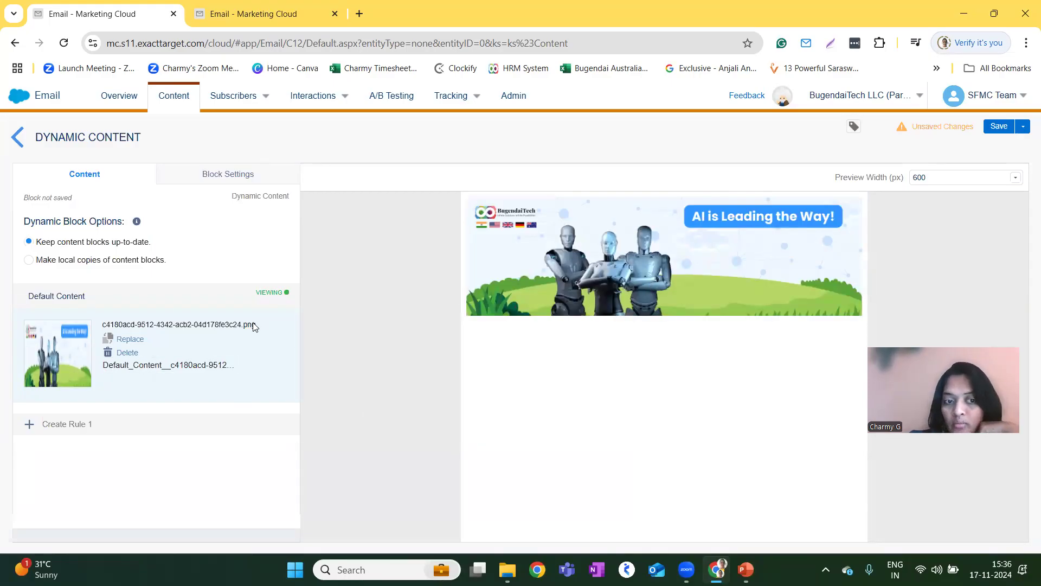
Create Rule 1 from profile attributes with the filter Gender is equal to Female.
{"action": "left_click", "coordinate": [143, 424]}
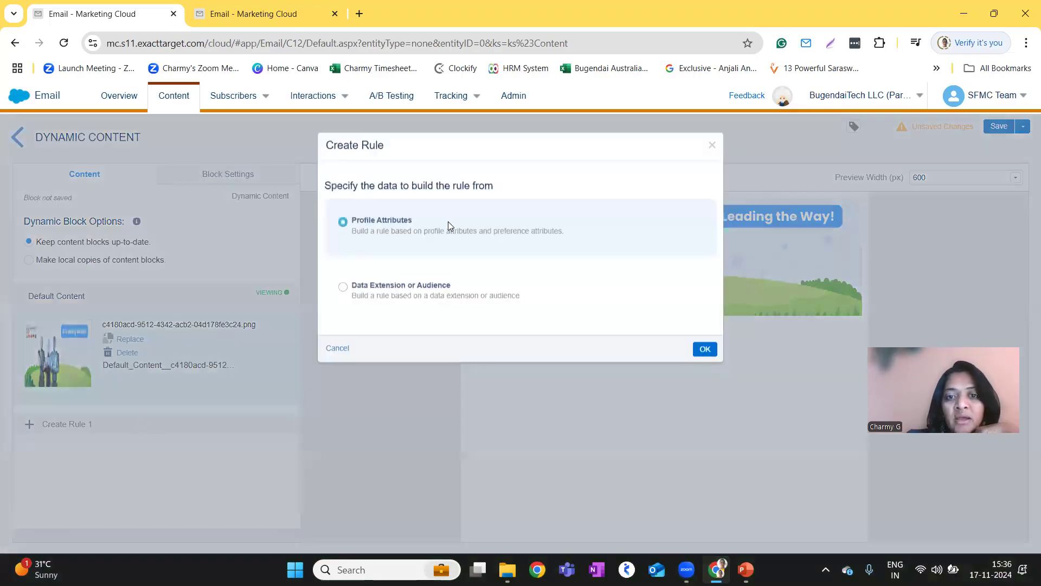
{"action": "left_click", "coordinate": [705, 351]}
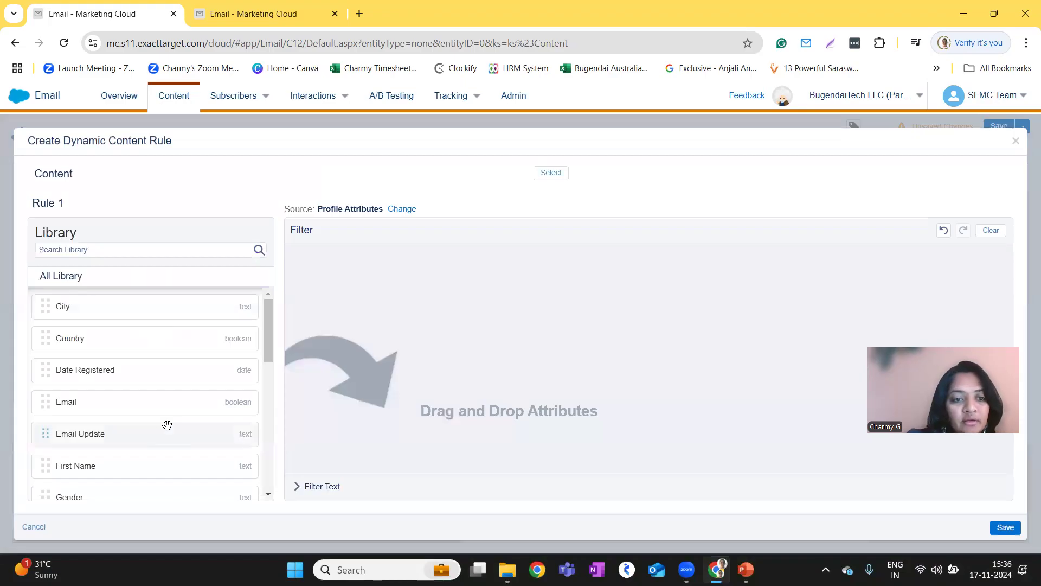
{"action": "left_click_drag", "start_coordinate": [109, 498], "coordinate": [472, 351]}
{"action": "left_click", "coordinate": [531, 263]}
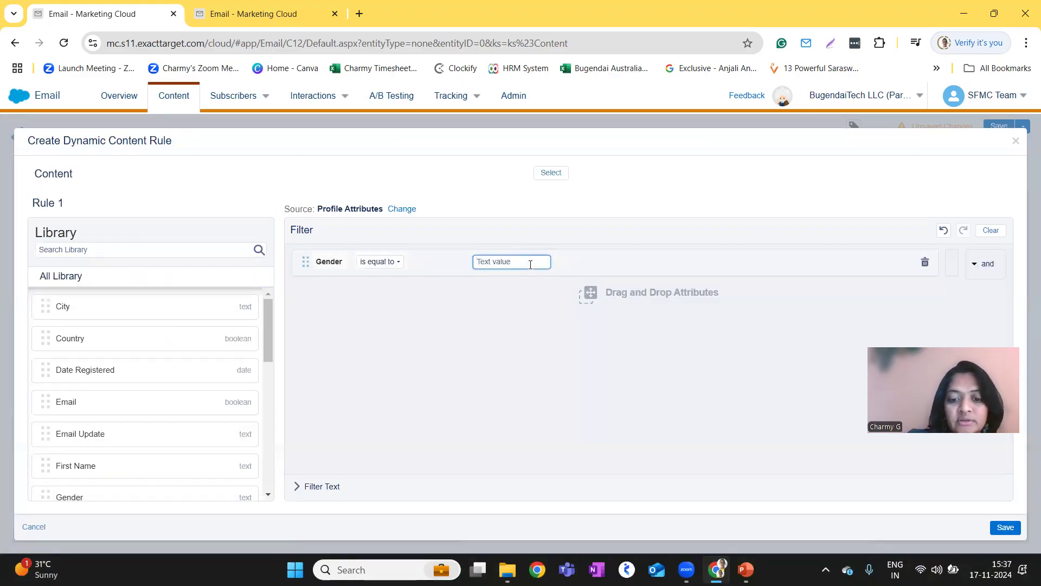
{"action": "type", "text": "Female"}
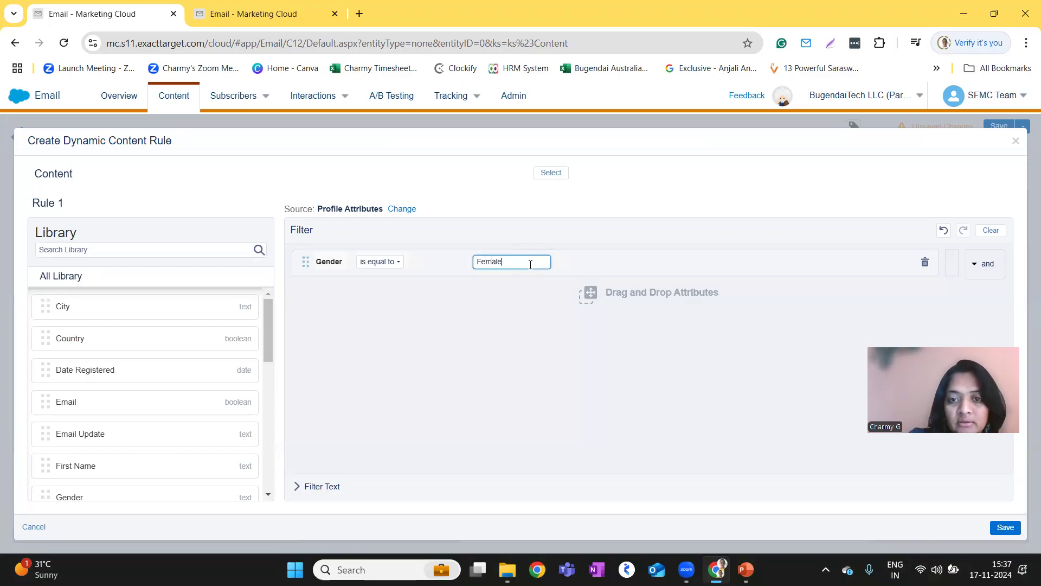
{"action": "left_click", "coordinate": [993, 523]}
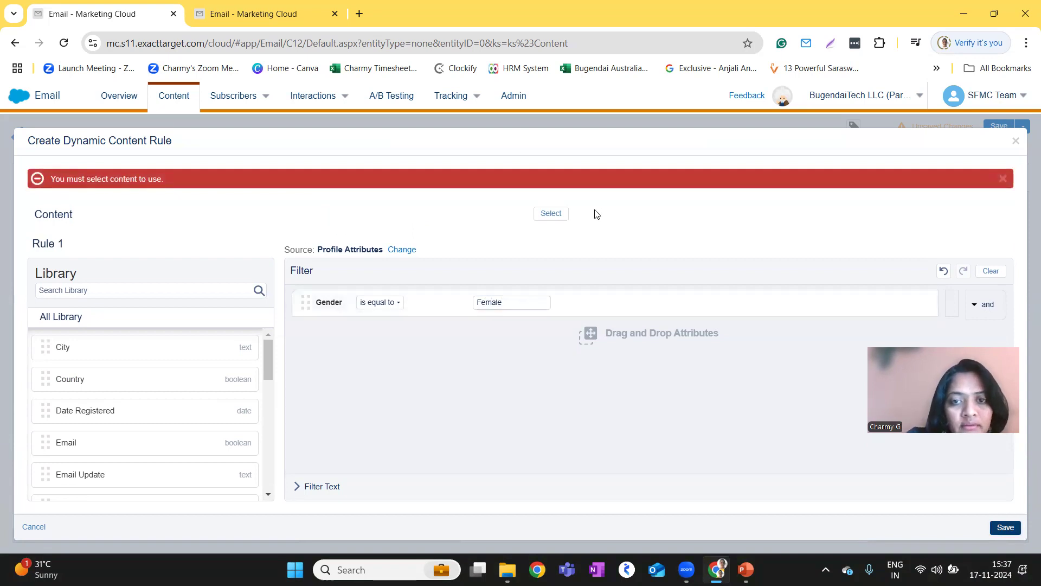
Assign the image header.jpg as the content for Rule 1 and save the rule.
{"action": "left_click", "coordinate": [551, 215]}
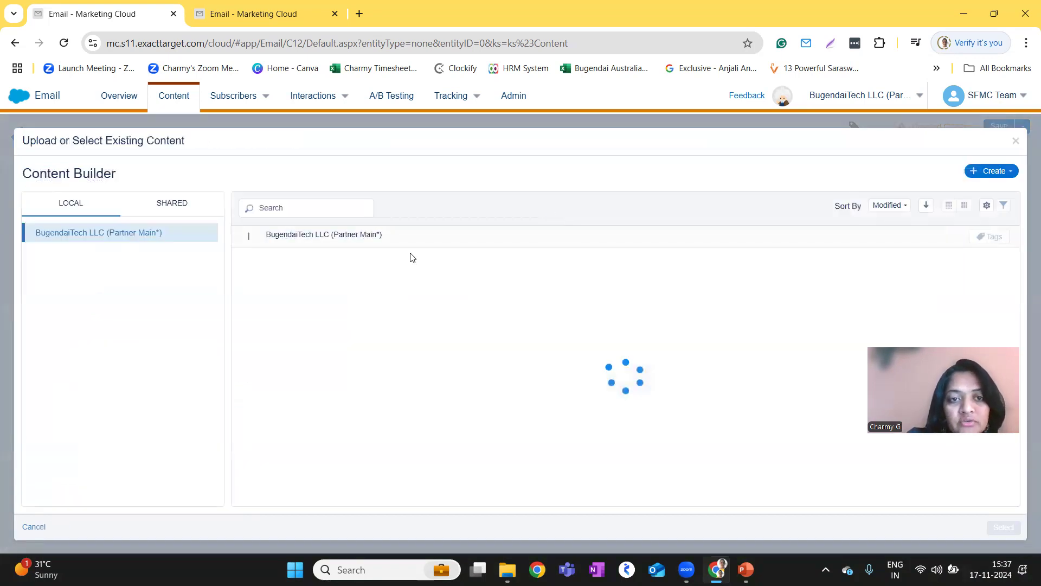
{"action": "scroll", "coordinate": [361, 388], "scroll_direction": "down", "scroll_amount": 3}
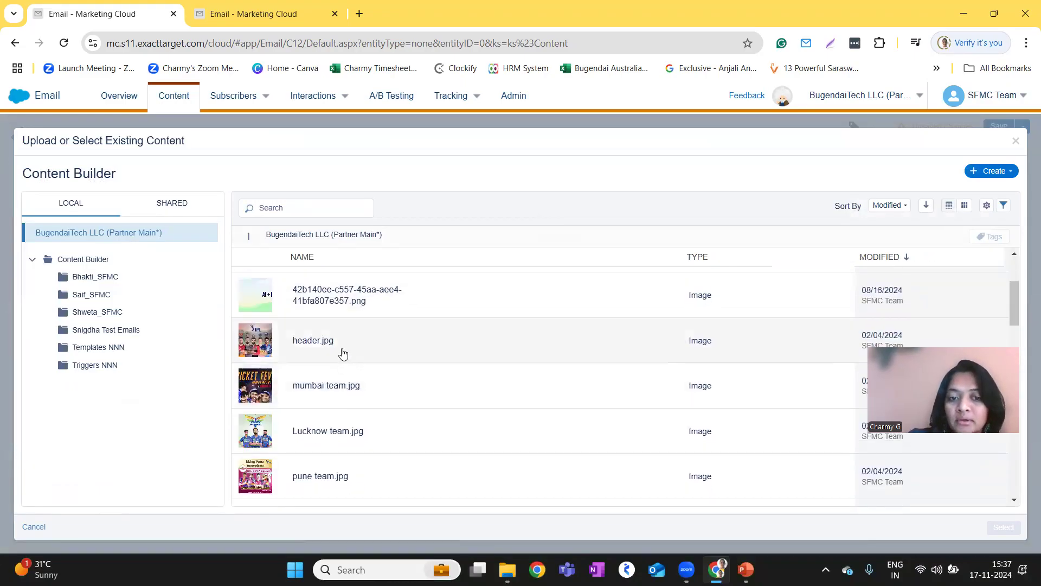
{"action": "left_click", "coordinate": [343, 354]}
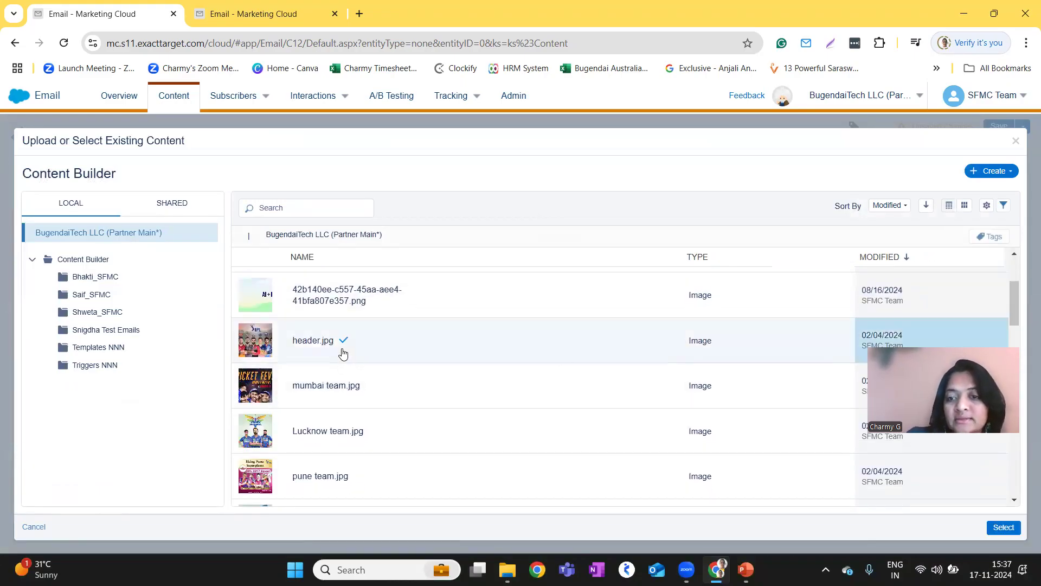
{"action": "left_click", "coordinate": [1004, 527]}
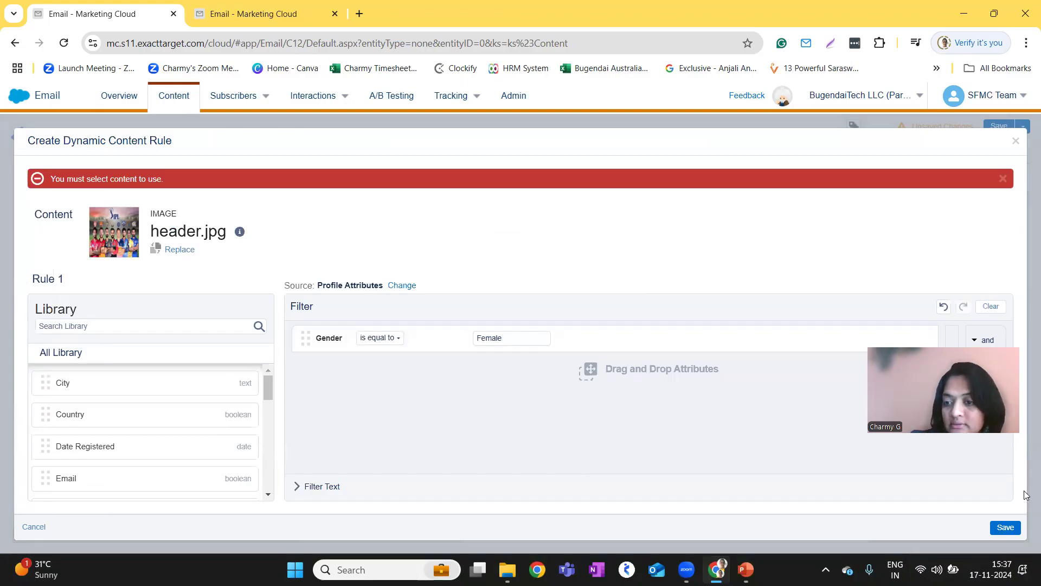
{"action": "left_click", "coordinate": [1006, 527]}
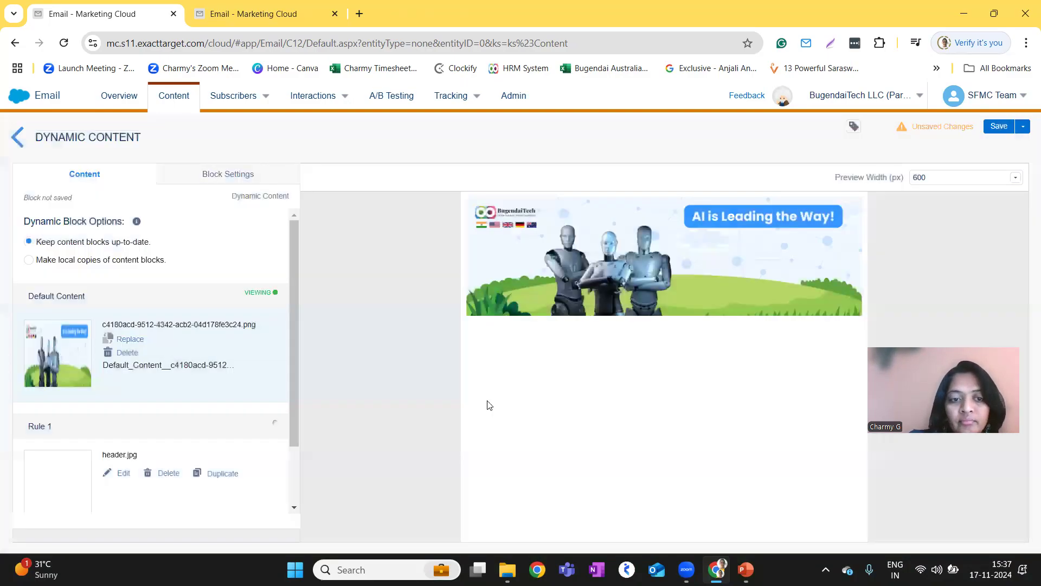
Create Rule 2 for the dynamic block with the filter Gender is equal to Male.
{"action": "scroll", "coordinate": [93, 414], "scroll_direction": "down", "scroll_amount": 2}
{"action": "left_click", "coordinate": [95, 503]}
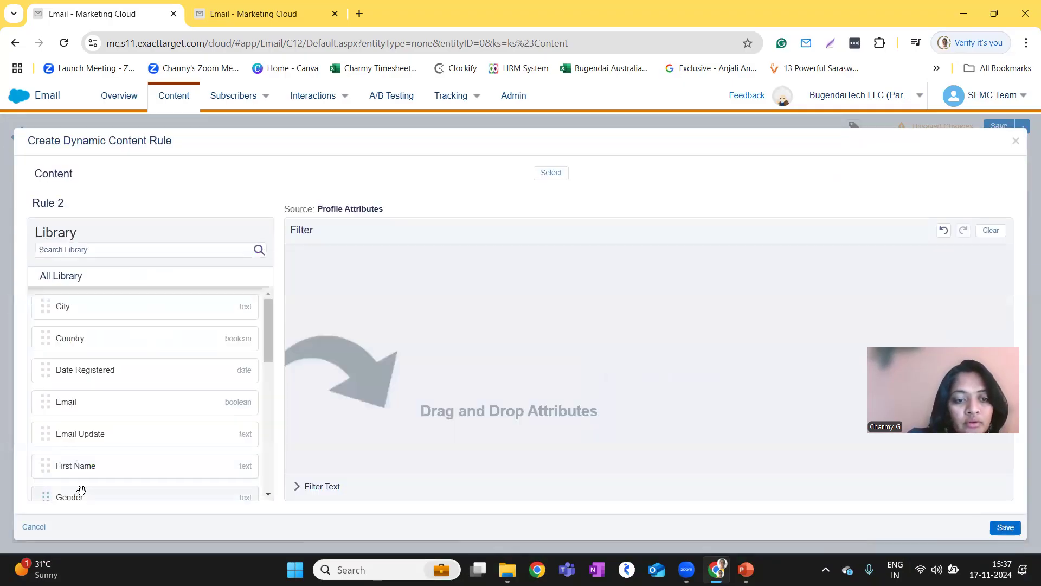
{"action": "left_click_drag", "start_coordinate": [81, 490], "coordinate": [443, 357]}
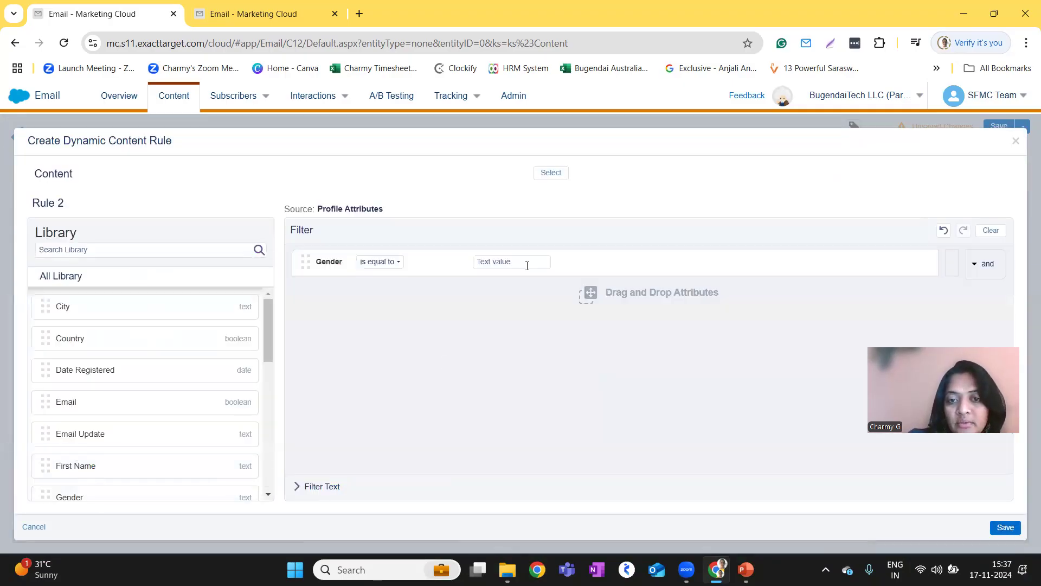
{"action": "left_click", "coordinate": [494, 263]}
{"action": "type", "text": "Male"}
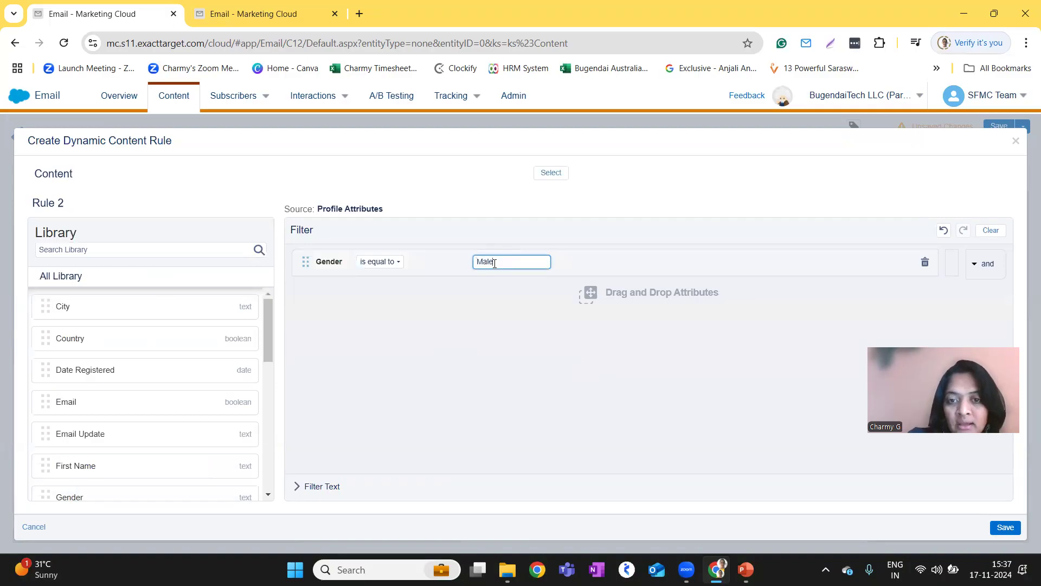
Assign the image mumbai team.jpg as the content for Rule 2 and save the rule.
{"action": "left_click", "coordinate": [551, 173]}
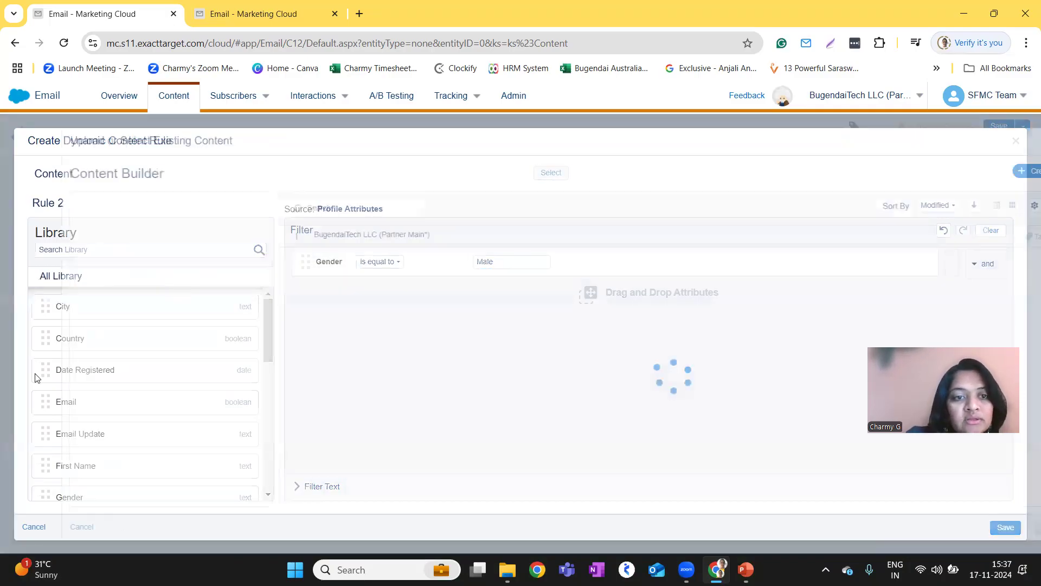
{"action": "scroll", "coordinate": [338, 386], "scroll_direction": "down", "scroll_amount": 3}
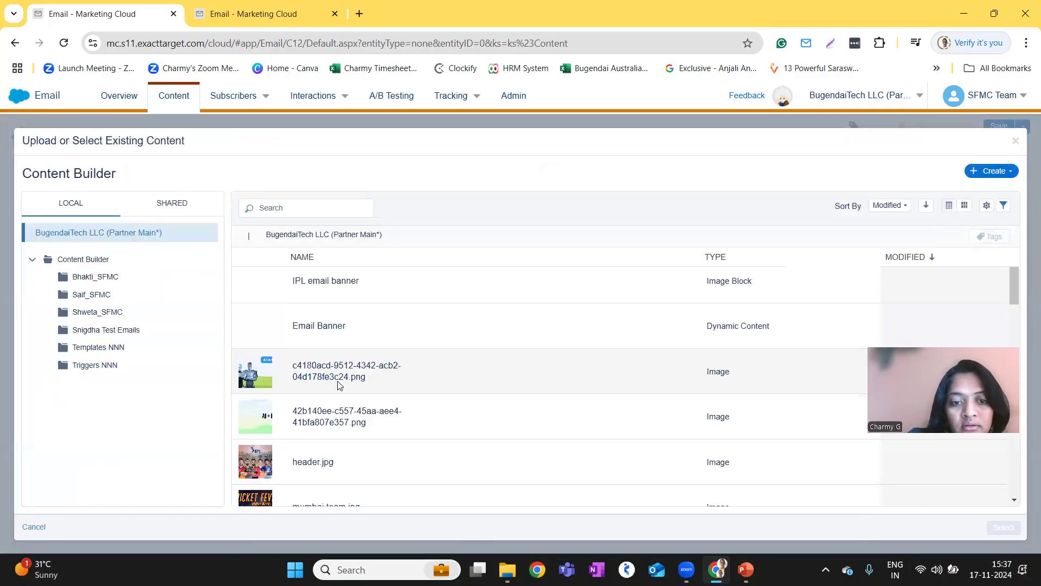
{"action": "left_click", "coordinate": [327, 346]}
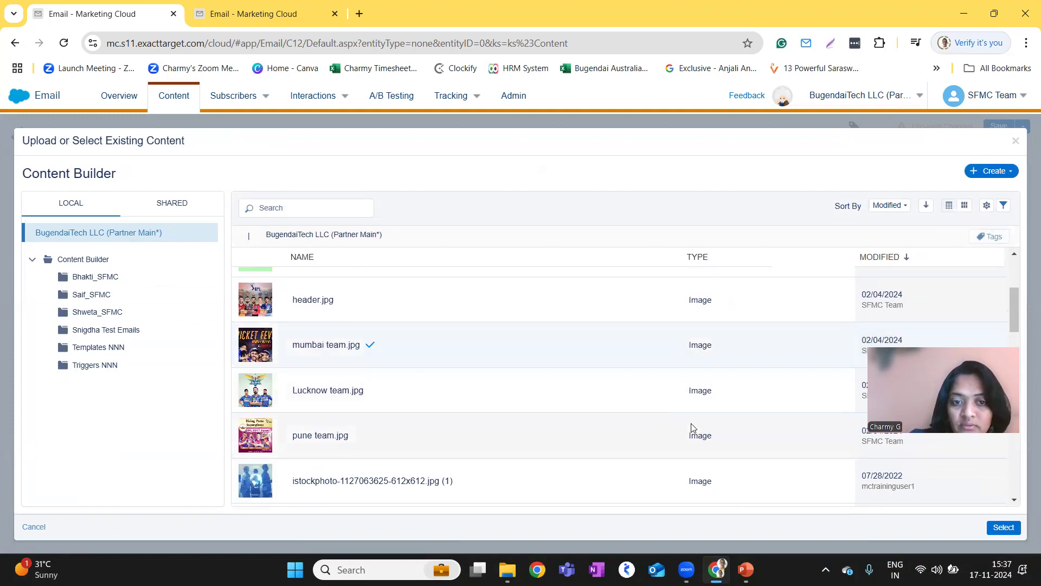
{"action": "left_click", "coordinate": [1002, 528]}
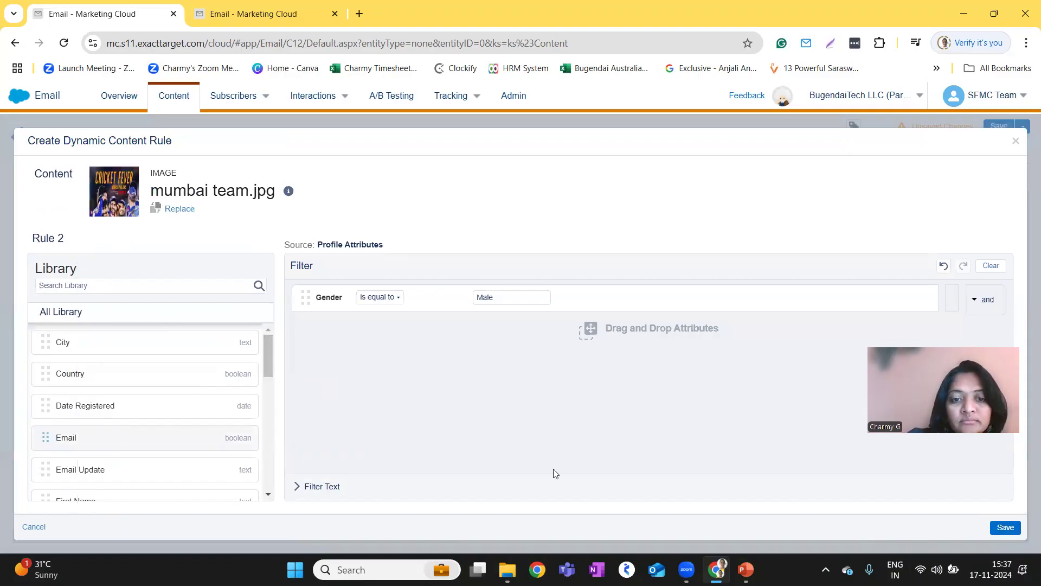
{"action": "left_click", "coordinate": [1002, 529]}
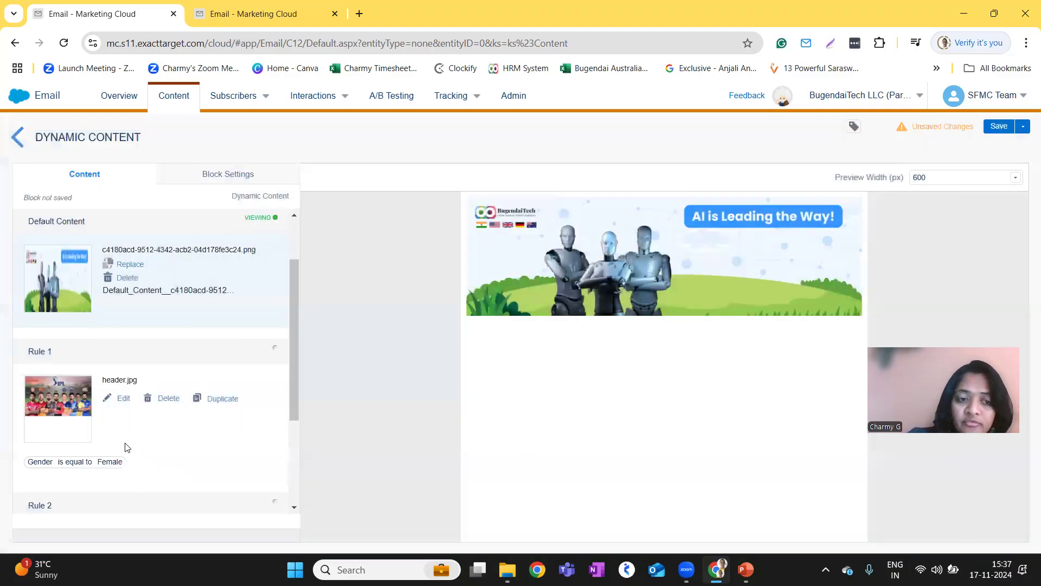
Save the dynamic content block with the name Dynamic email banner and return to the content list.
{"action": "scroll", "coordinate": [102, 478], "scroll_direction": "down", "scroll_amount": 2}
{"action": "scroll", "coordinate": [103, 476], "scroll_direction": "up", "scroll_amount": 4}
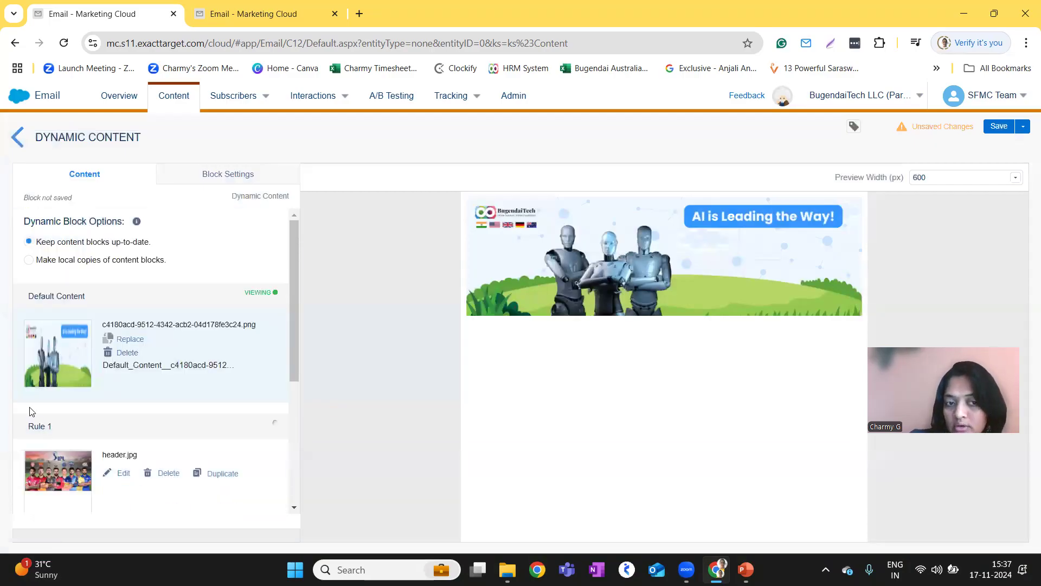
{"action": "scroll", "coordinate": [30, 412], "scroll_direction": "down", "scroll_amount": 4}
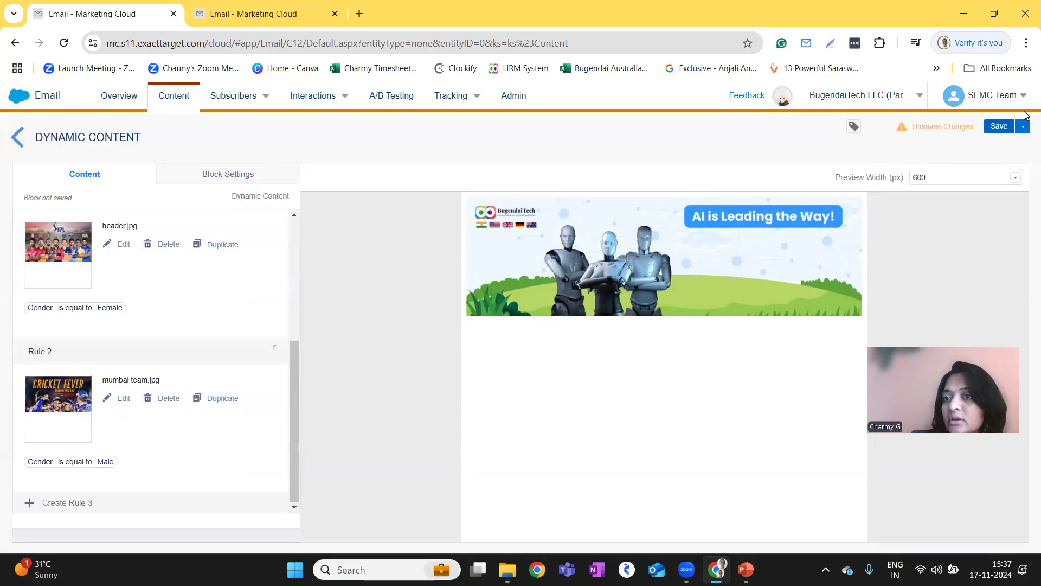
{"action": "left_click", "coordinate": [991, 130]}
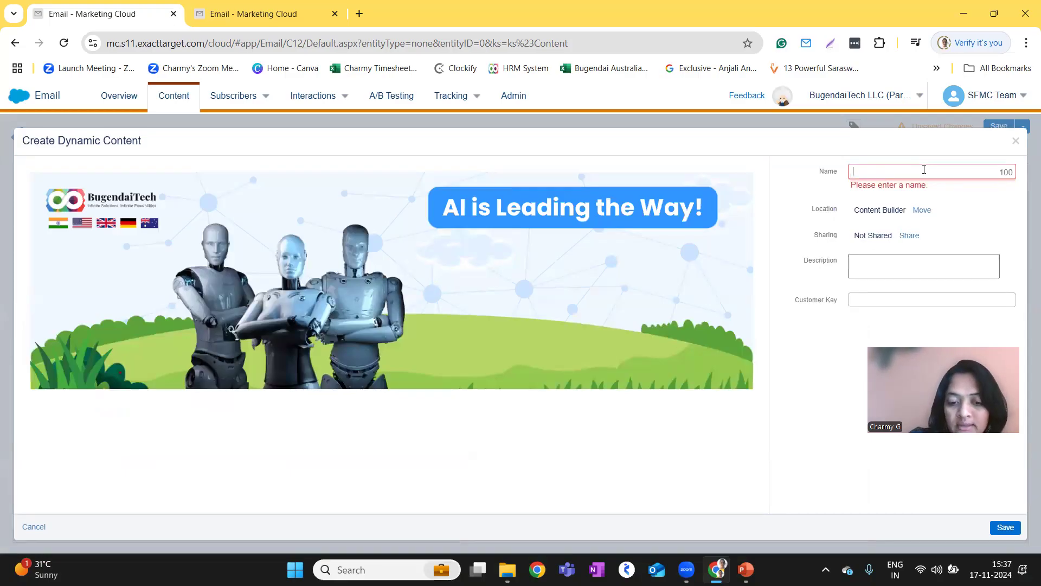
{"action": "type", "text": "Dynamic "}
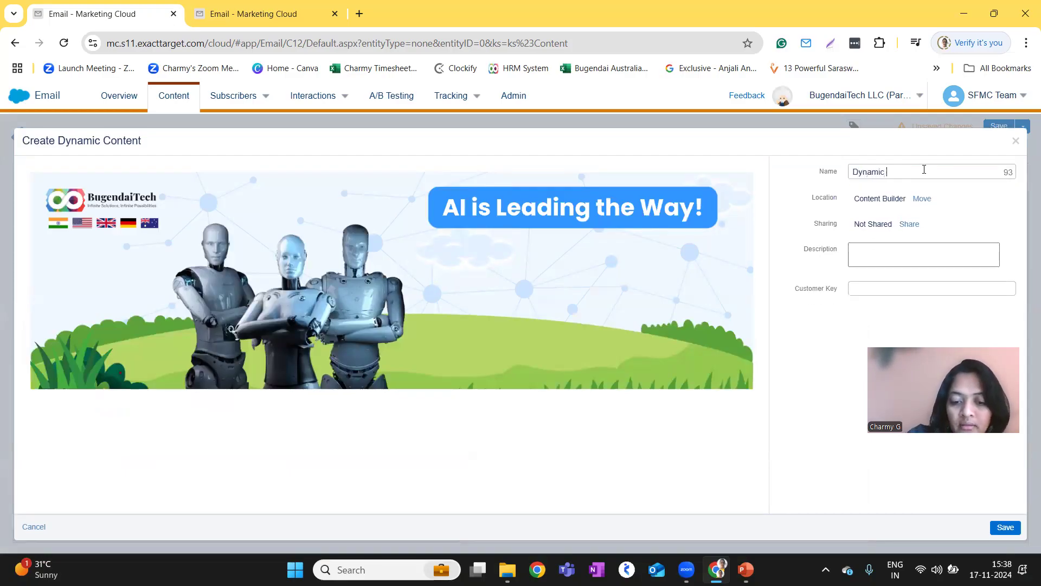
{"action": "type", "text": "email banner"}
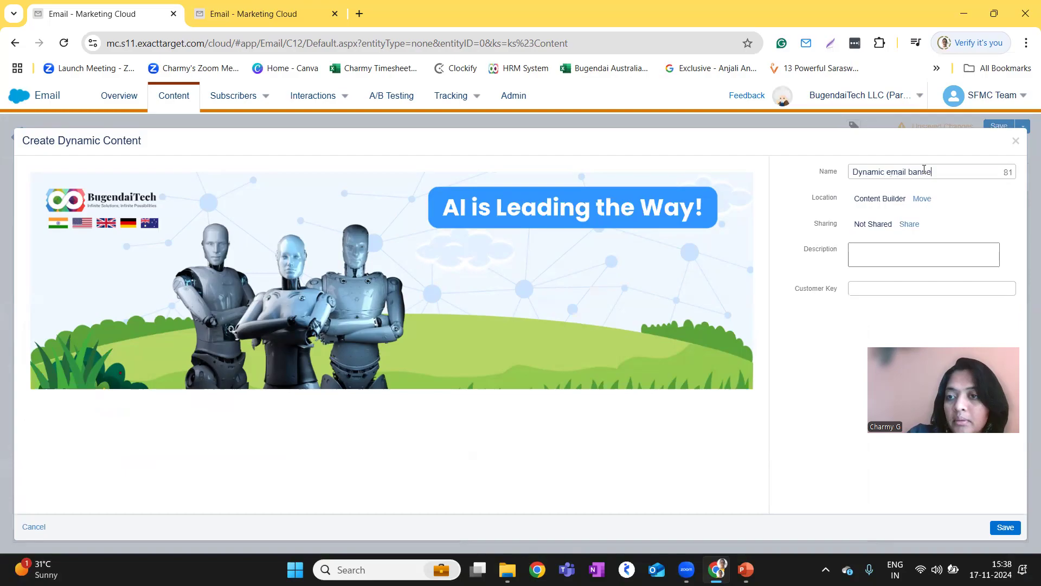
{"action": "left_click", "coordinate": [999, 526]}
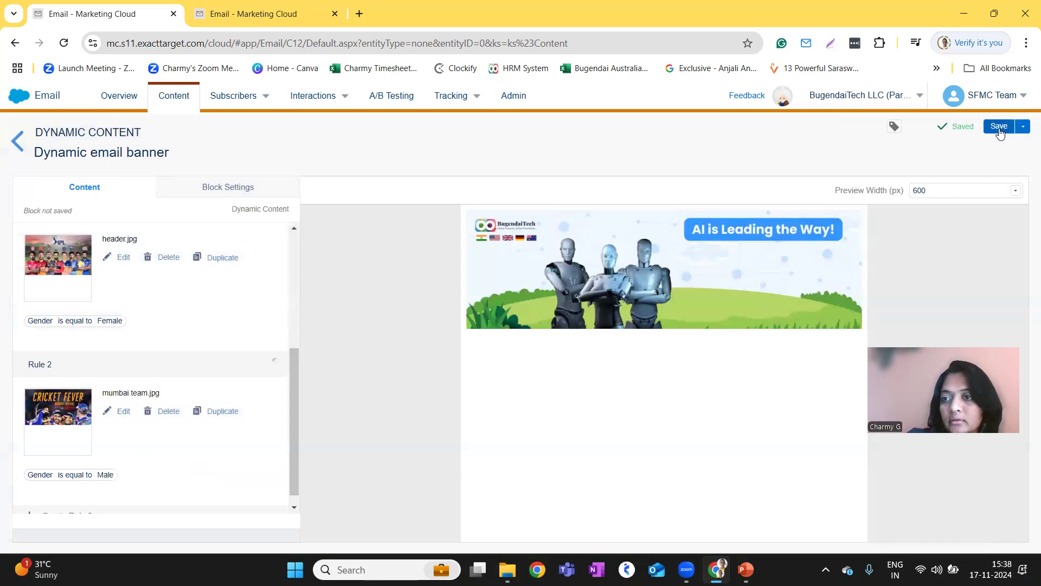
{"action": "left_click", "coordinate": [16, 138]}
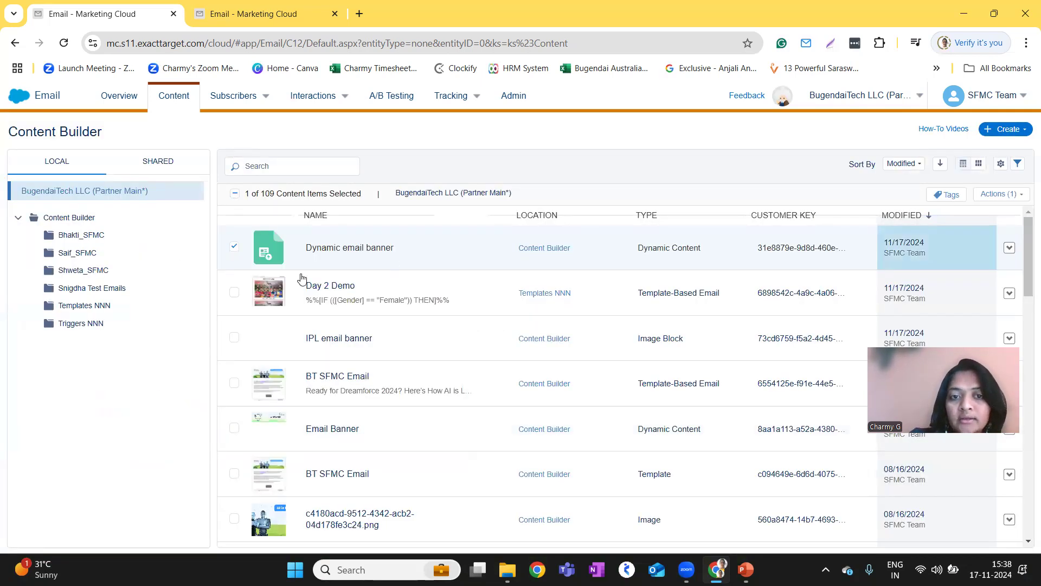
{"action": "left_click", "coordinate": [1019, 127]}
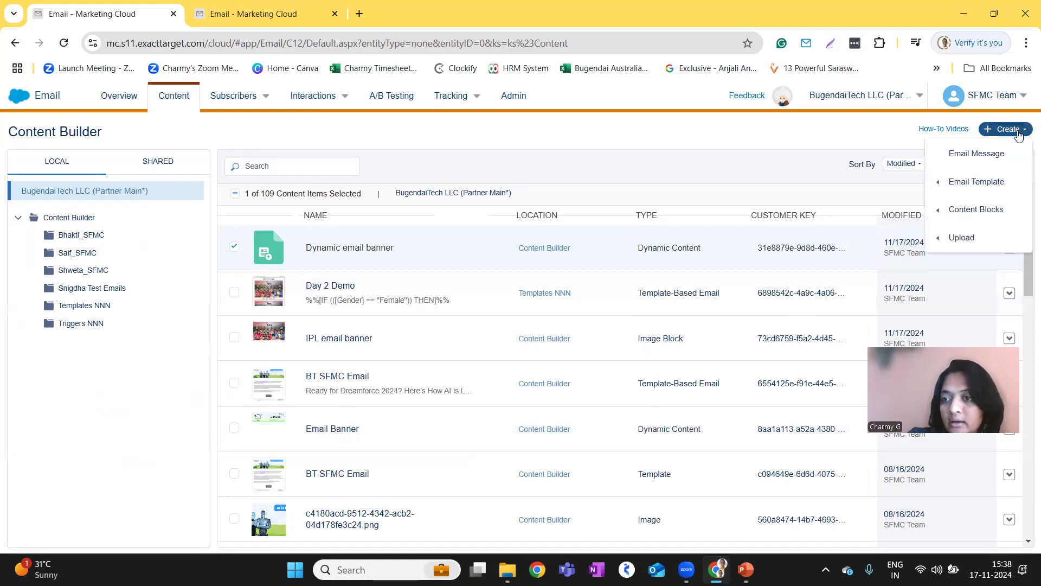
{"action": "mouse_move", "coordinate": [968, 219]}
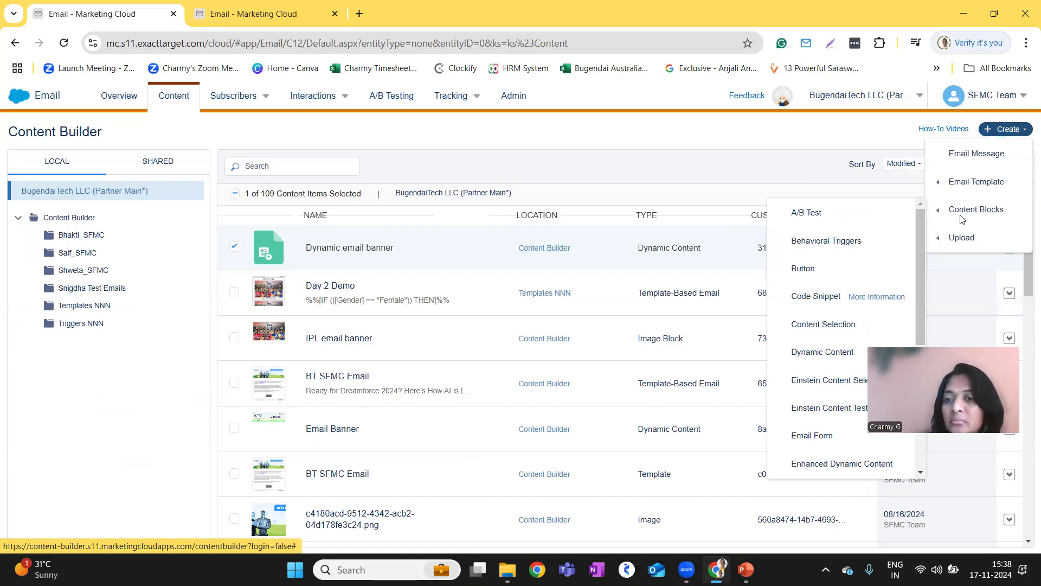
{"action": "mouse_move", "coordinate": [957, 237]}
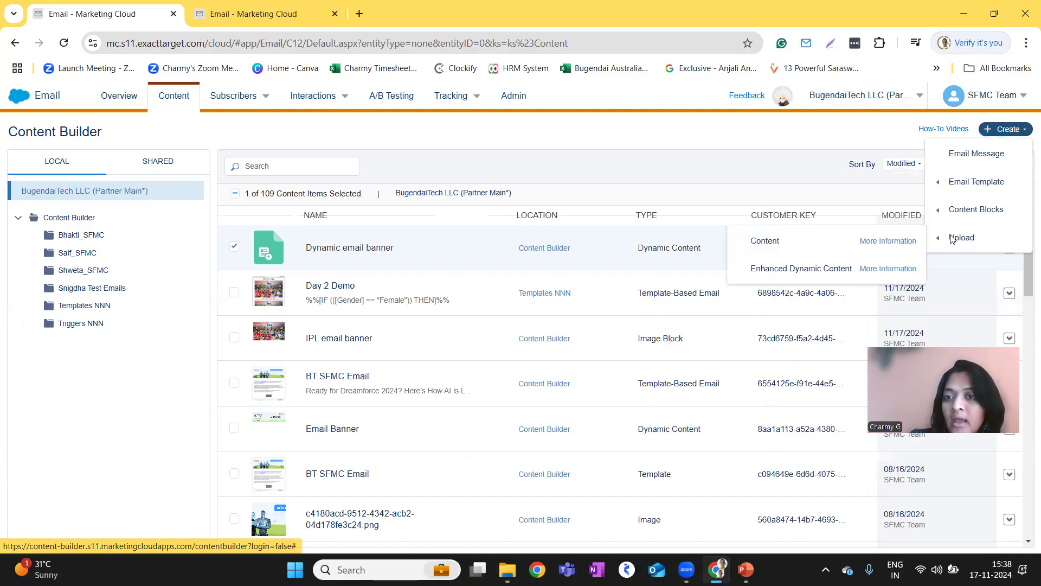
{"action": "left_click", "coordinate": [769, 245]}
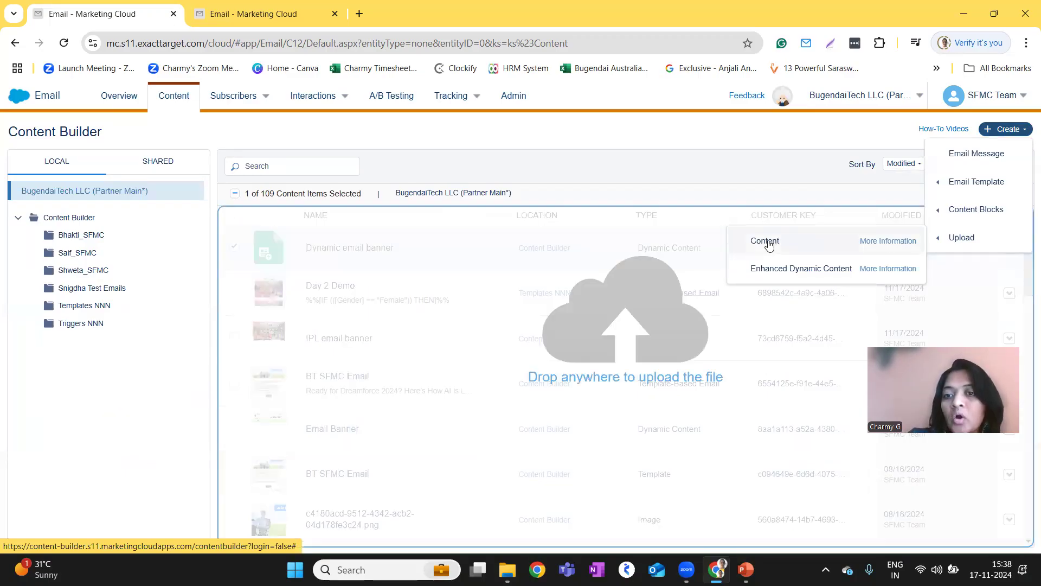
{"action": "left_click", "coordinate": [770, 246]}
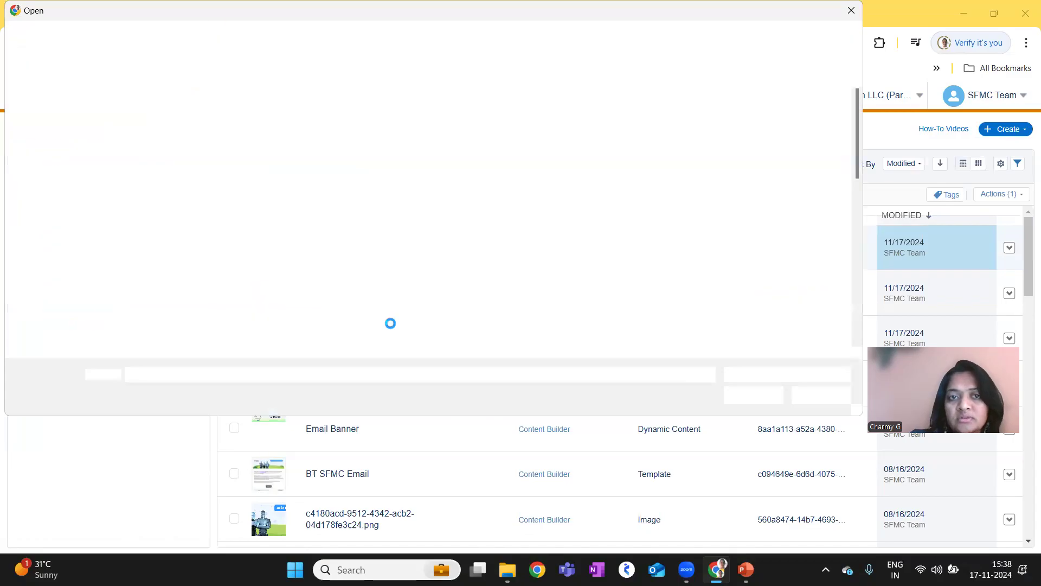
{"action": "left_click", "coordinate": [856, 14]}
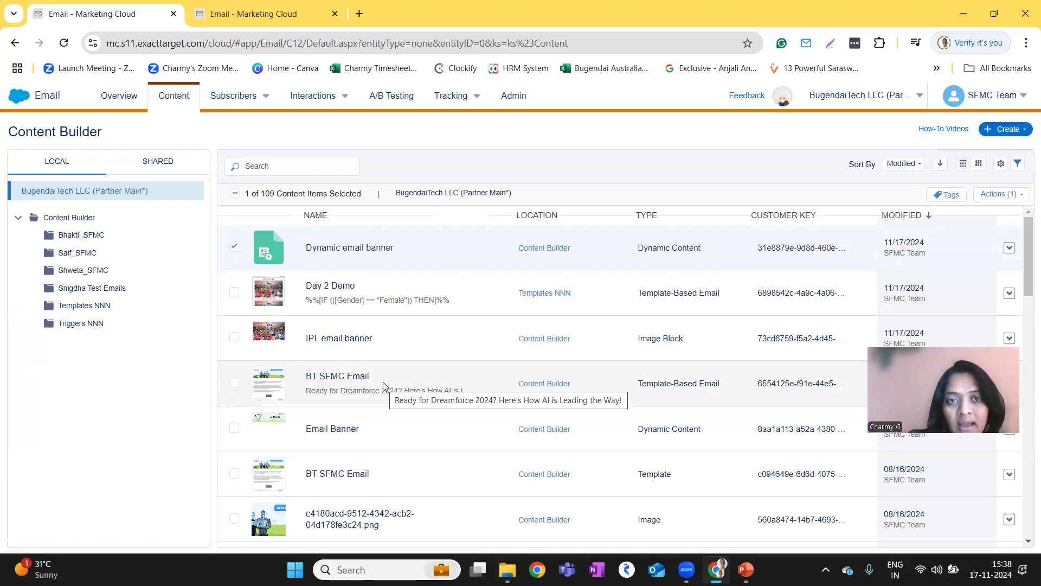
Open the tracking of email sends and the subscriber data extensions, and examine the list of sent jobs.
{"action": "mouse_move", "coordinate": [442, 106]}
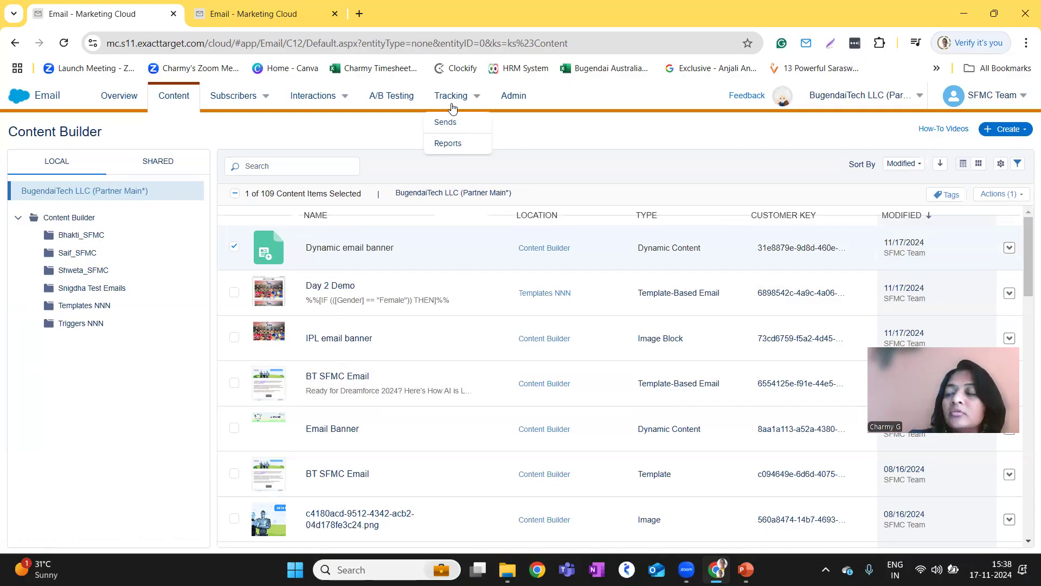
{"action": "left_click", "coordinate": [453, 106]}
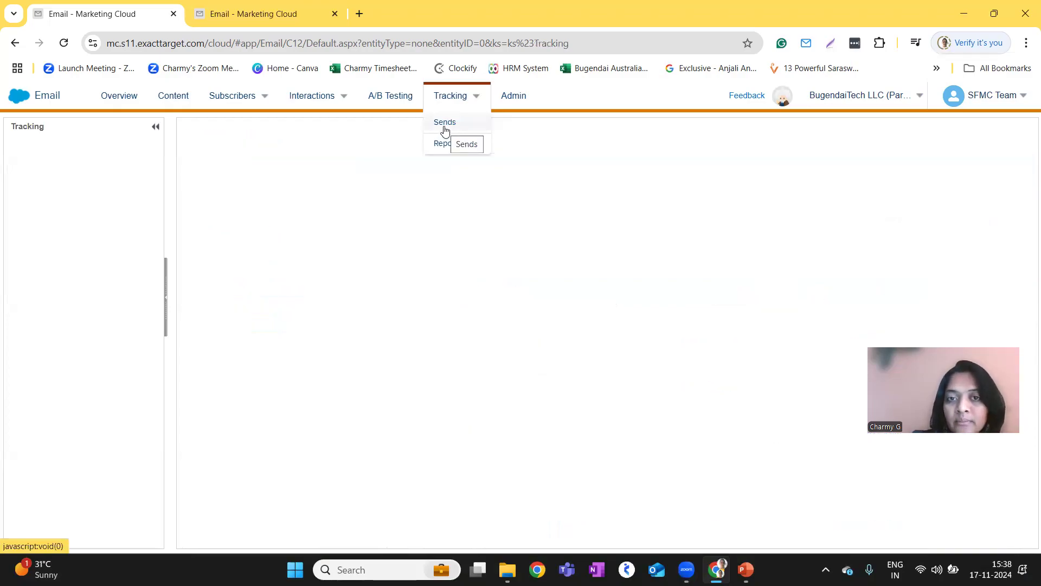
{"action": "left_click", "coordinate": [445, 122]}
{"action": "mouse_move", "coordinate": [444, 104]}
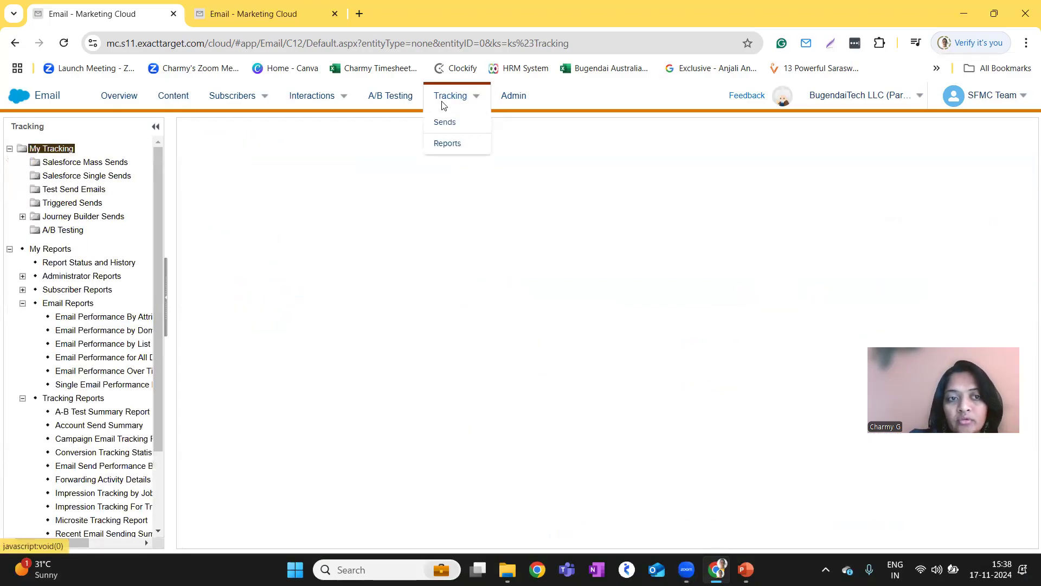
{"action": "mouse_move", "coordinate": [261, 102]}
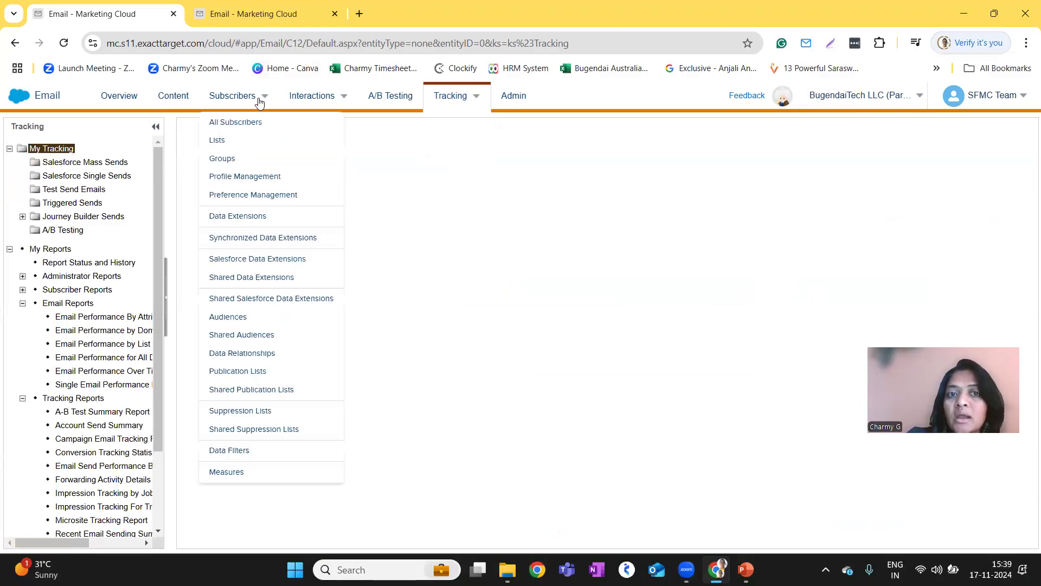
{"action": "left_click", "coordinate": [263, 217]}
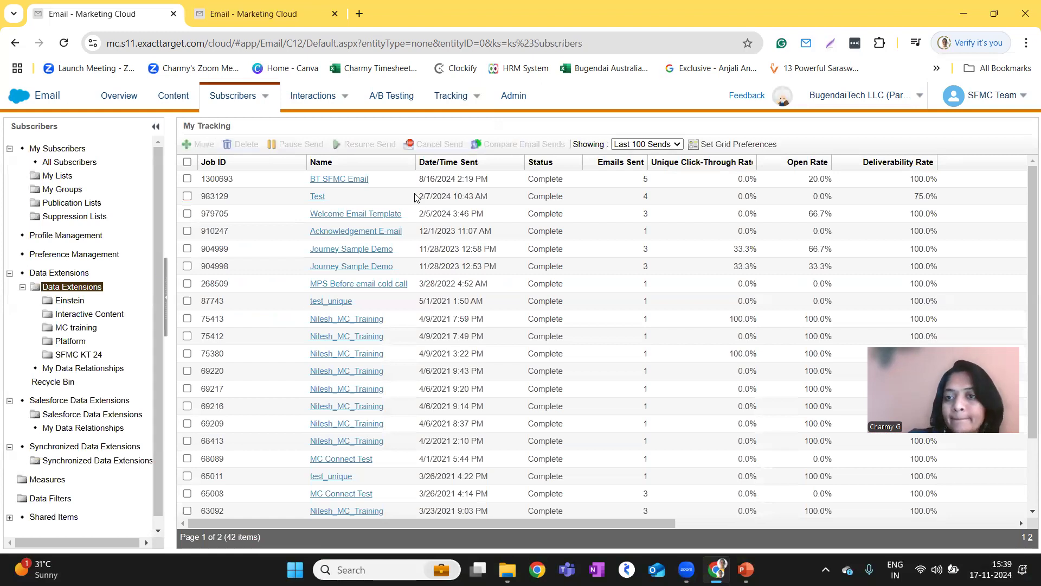
{"action": "scroll", "coordinate": [353, 350], "scroll_direction": "down", "scroll_amount": 3}
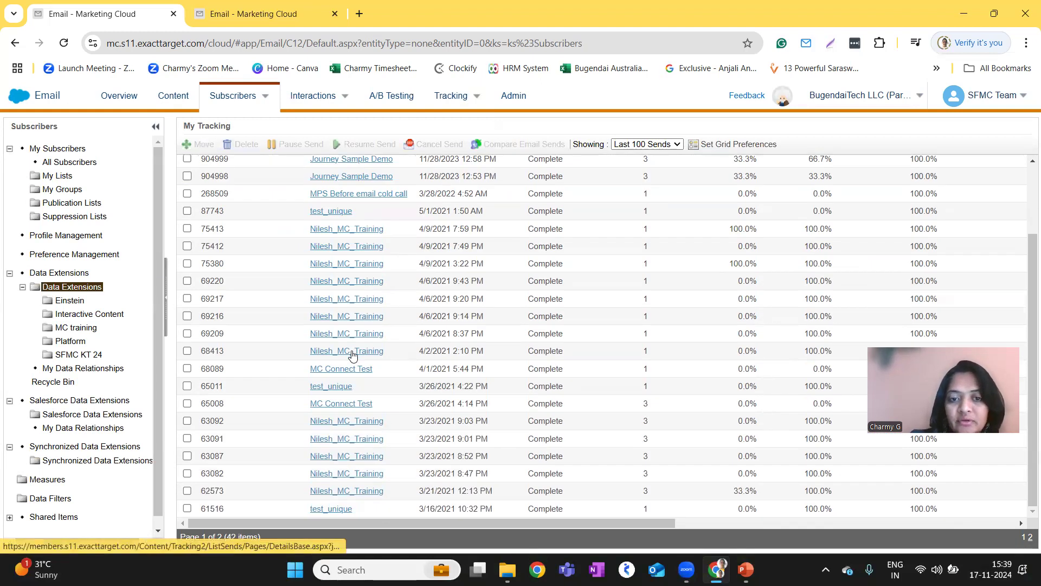
{"action": "scroll", "coordinate": [353, 356], "scroll_direction": "up", "scroll_amount": 3}
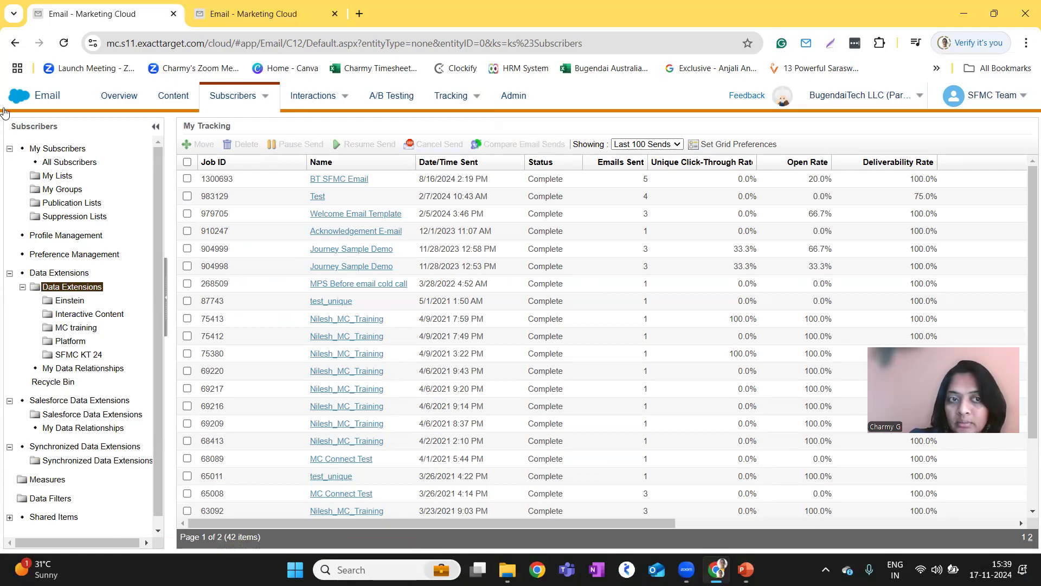
Switch to Contact Builder, look at the creation options in Data Designer, and open the data extensions.
{"action": "mouse_move", "coordinate": [27, 101]}
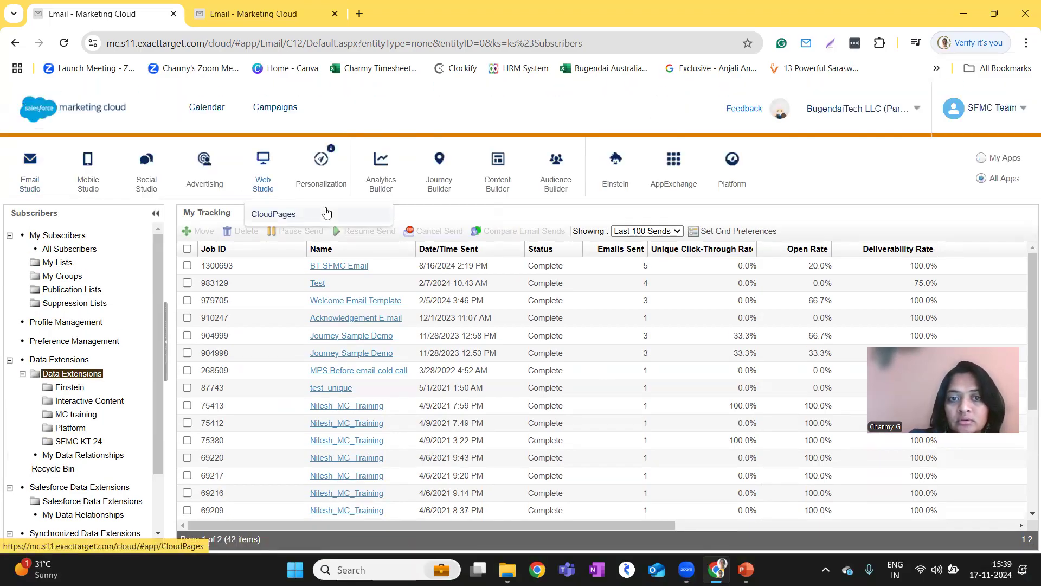
{"action": "mouse_move", "coordinate": [453, 190]}
{"action": "mouse_move", "coordinate": [556, 184]}
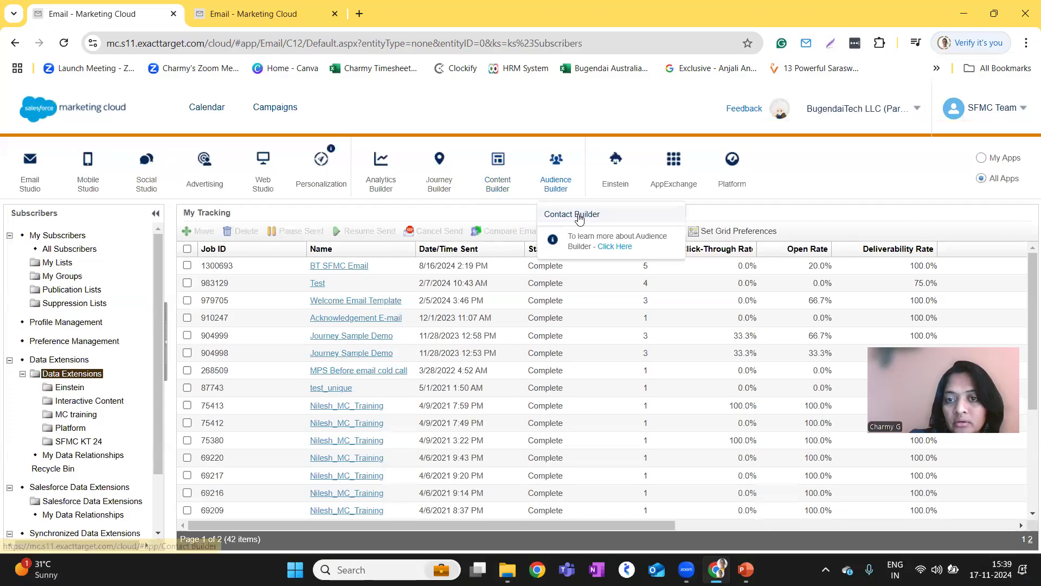
{"action": "left_click", "coordinate": [580, 216]}
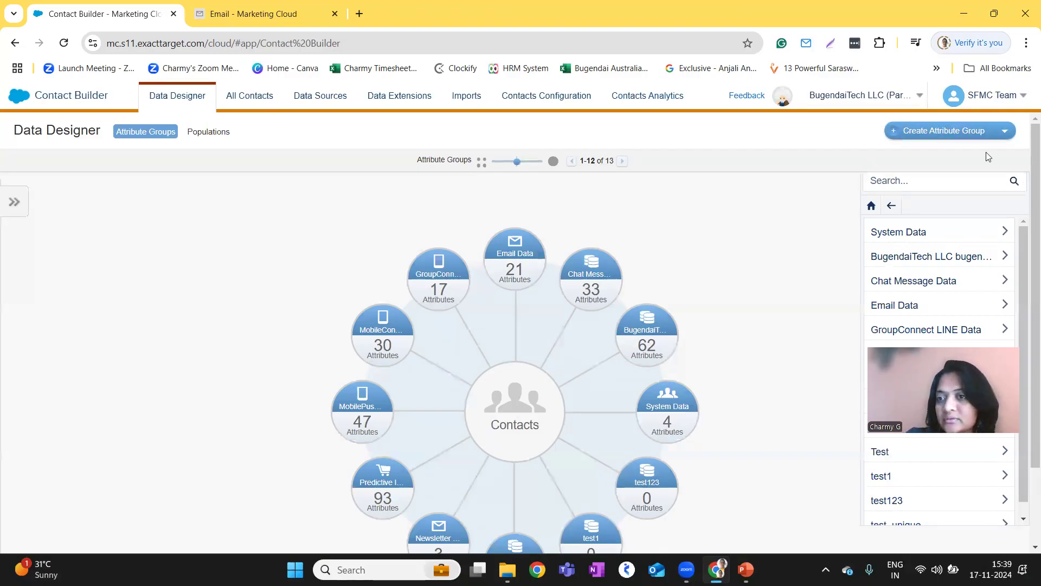
{"action": "left_click", "coordinate": [1009, 135]}
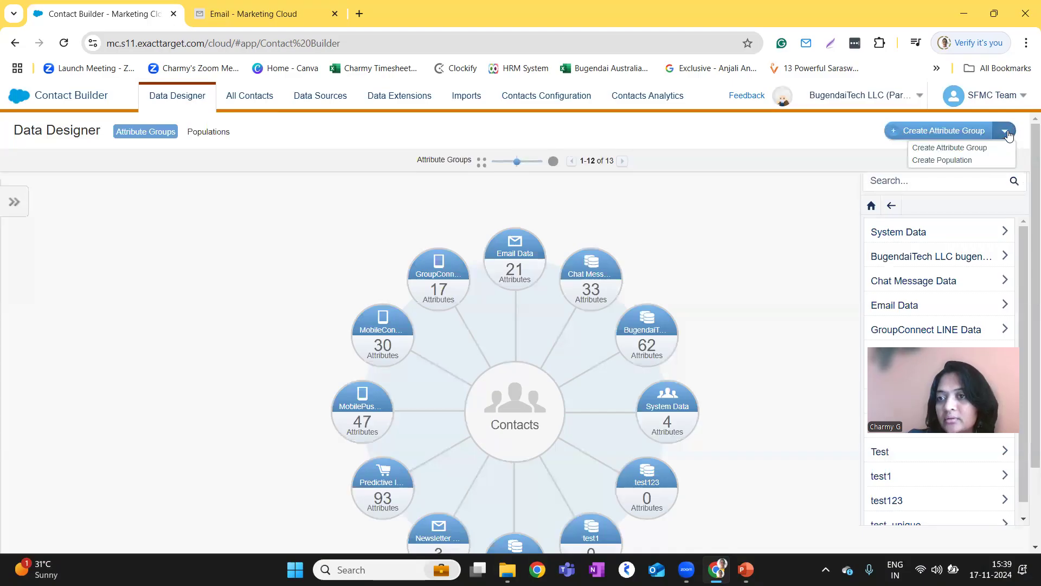
{"action": "left_click", "coordinate": [813, 156]}
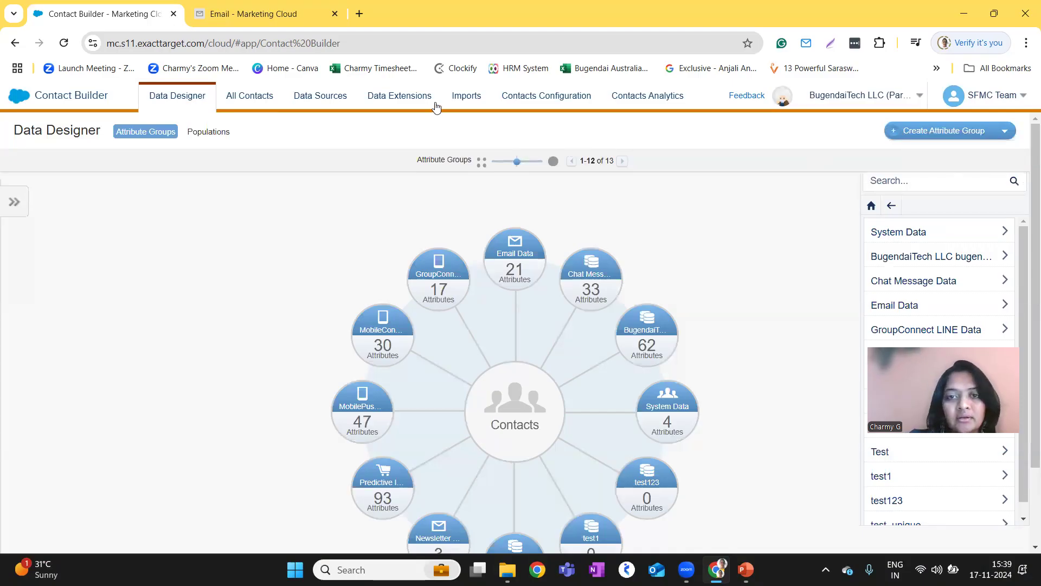
{"action": "left_click", "coordinate": [399, 96]}
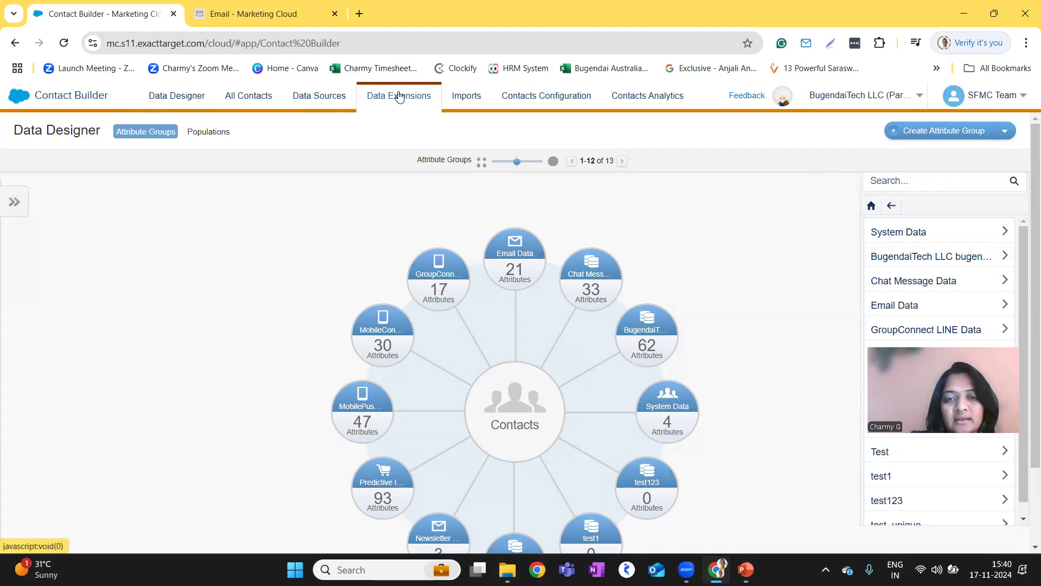